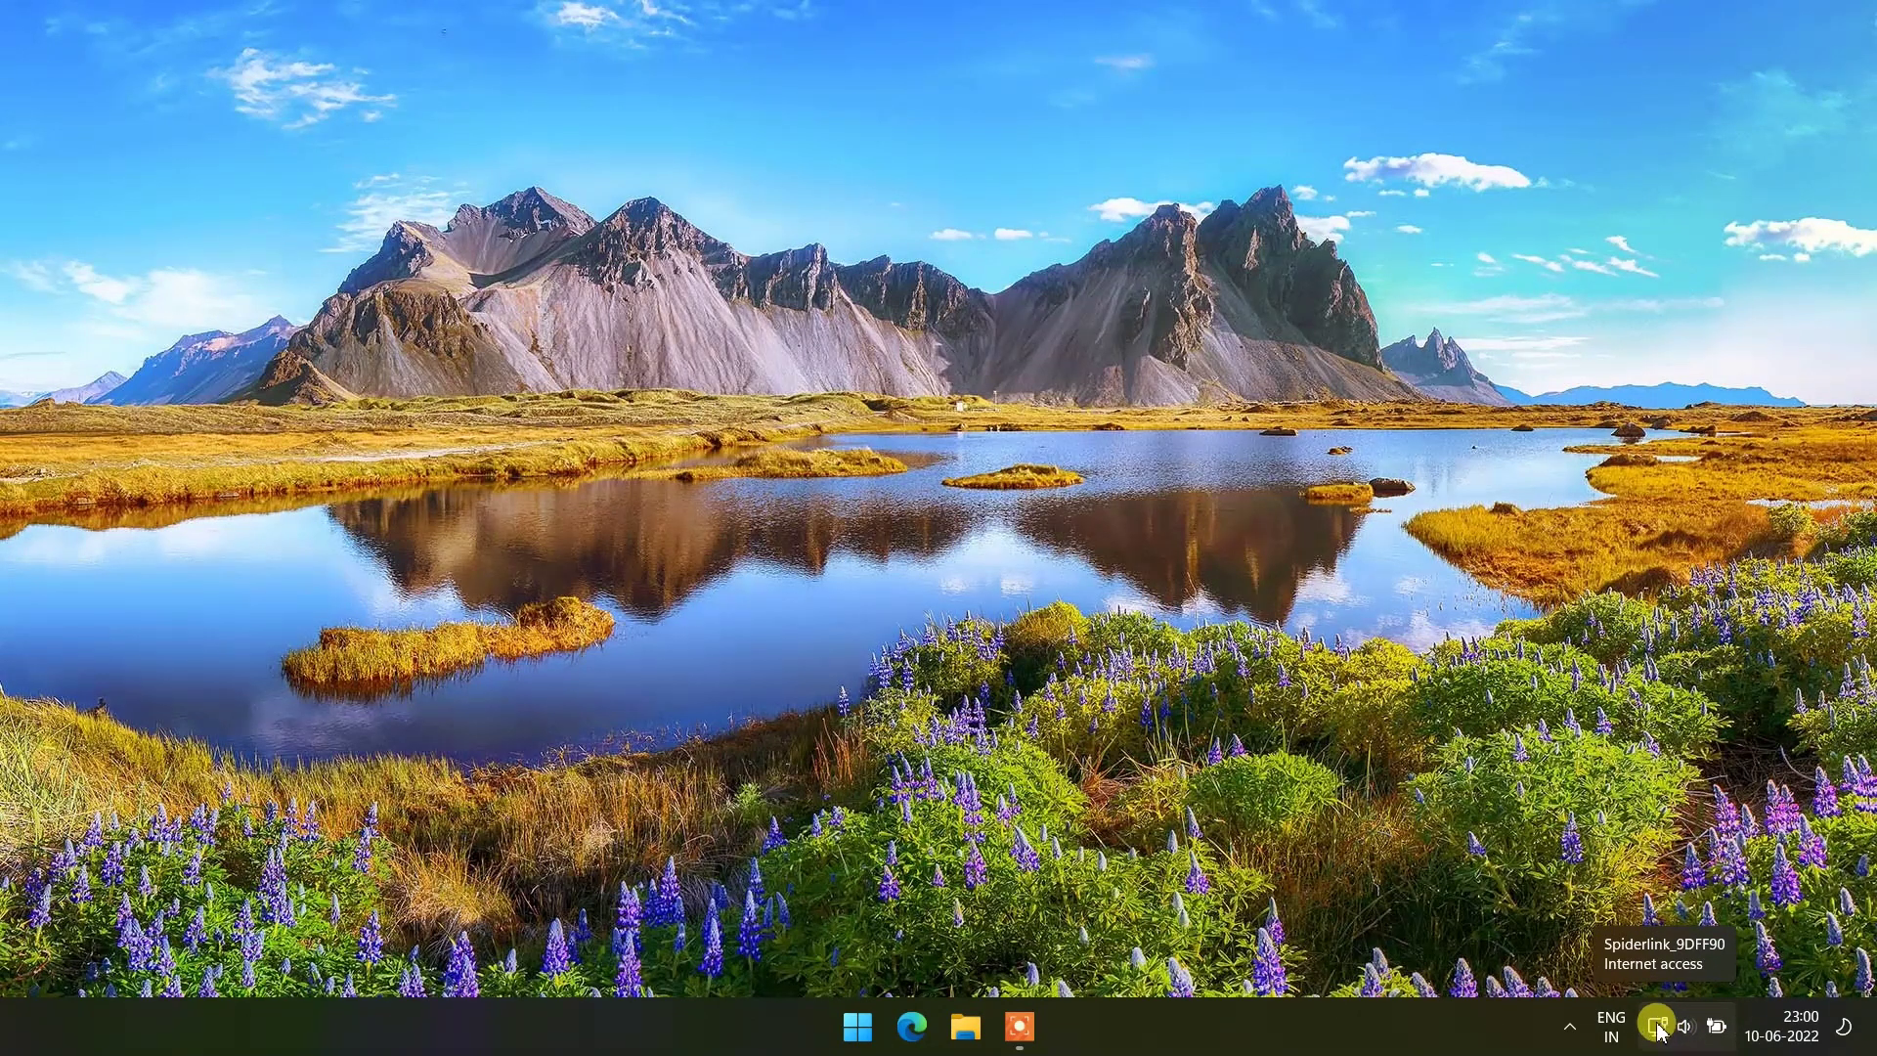
Open Settings and go to Network & internet's Advanced network settings page.
click(854, 1038)
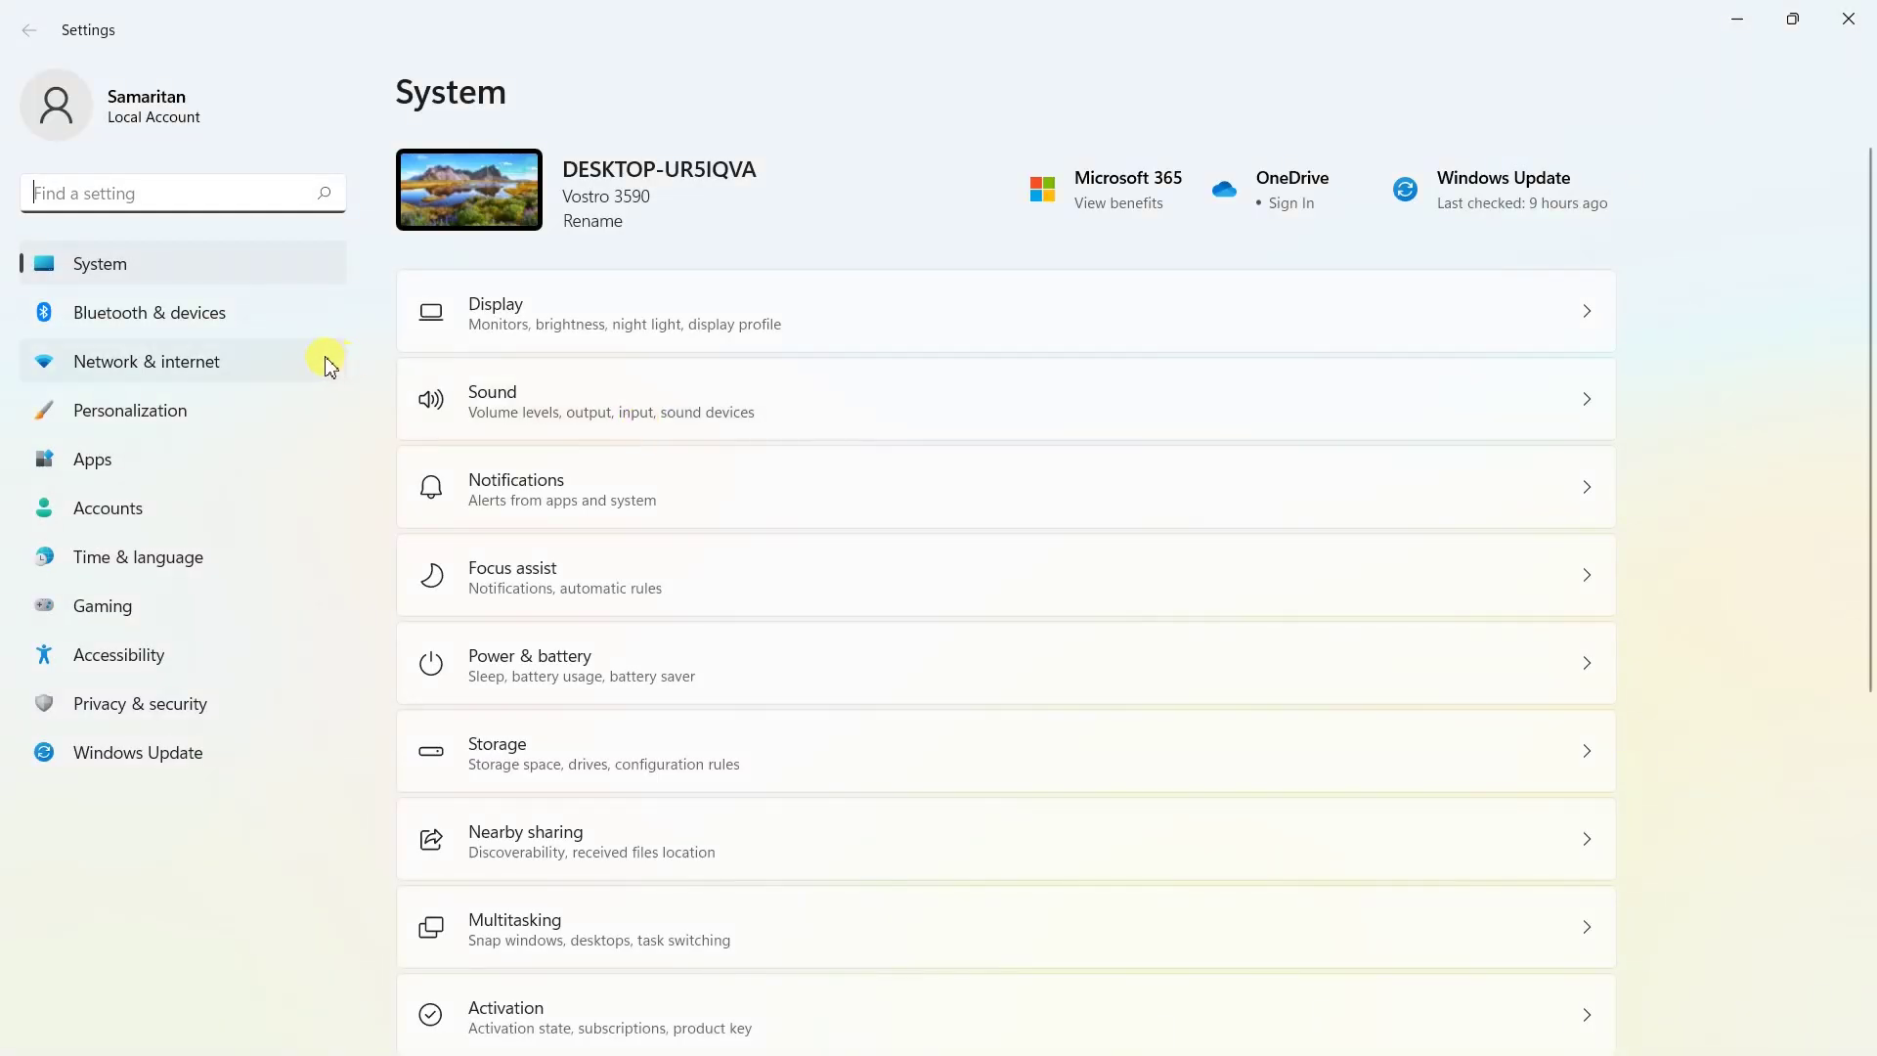
click(217, 362)
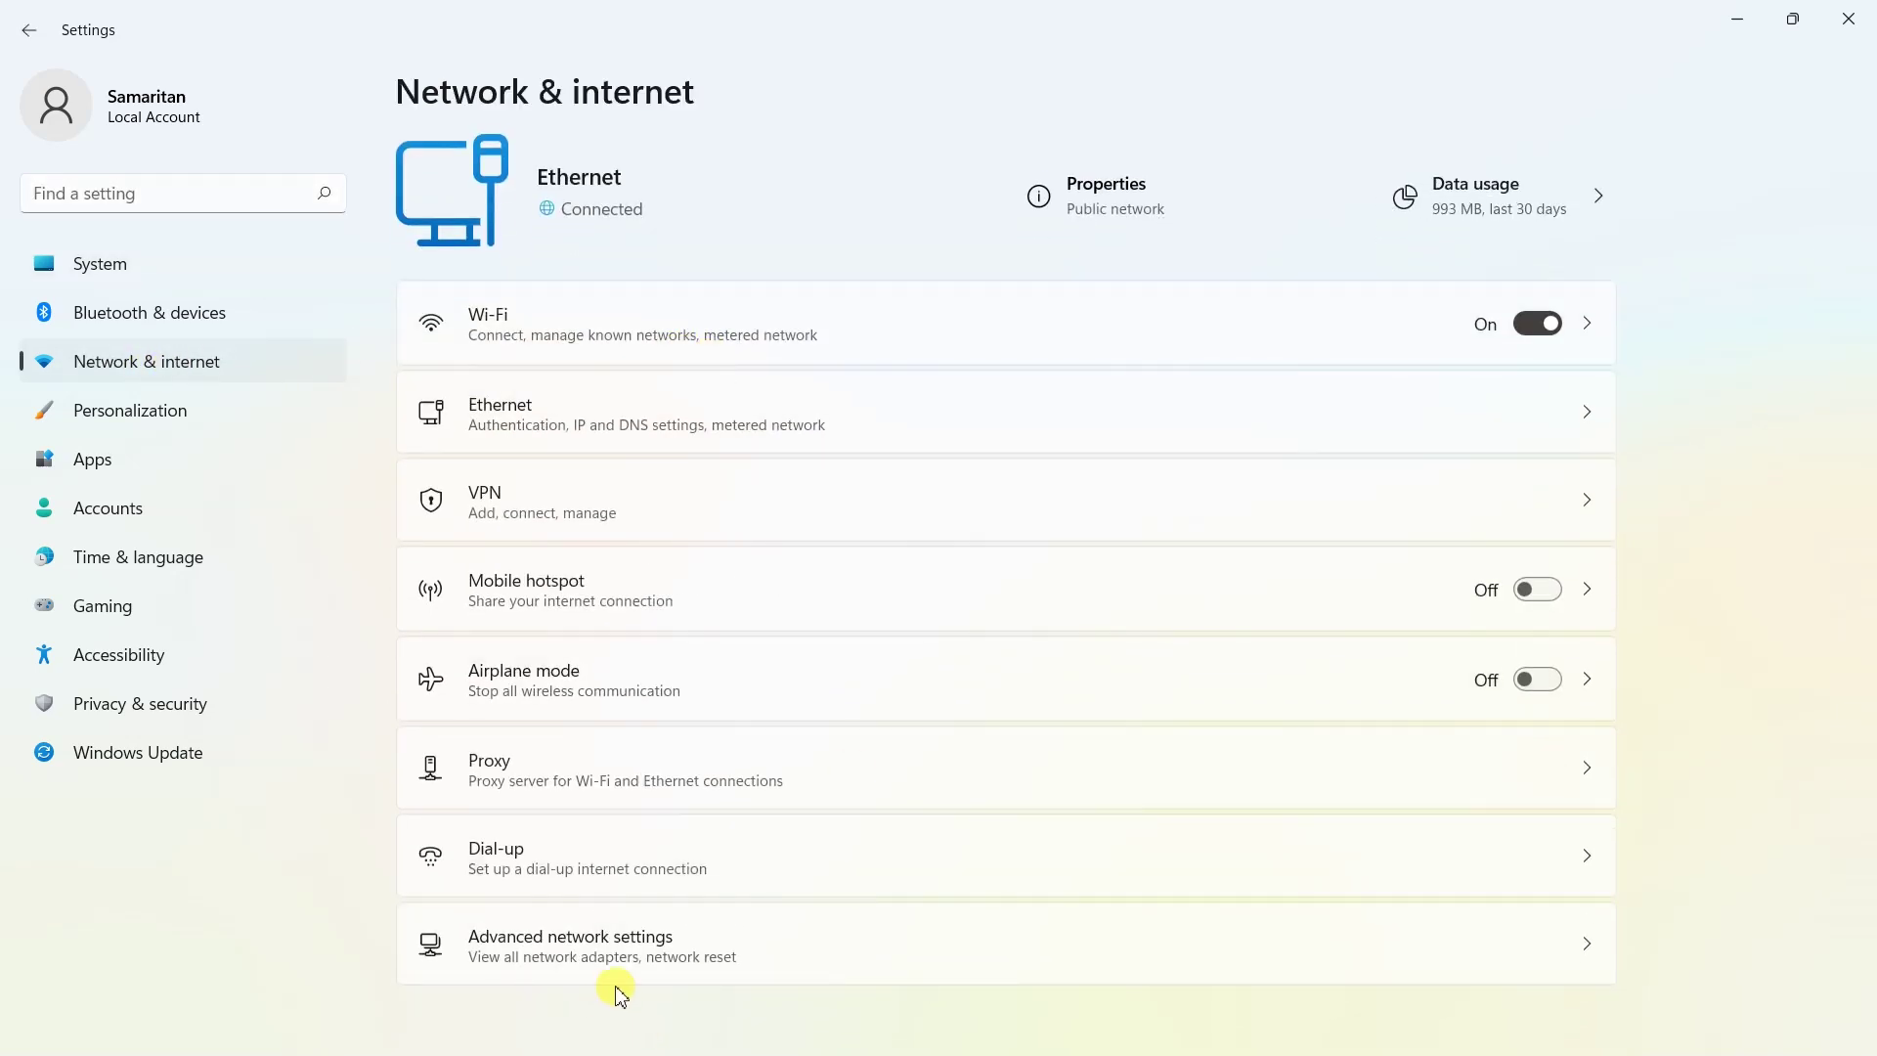
click(596, 957)
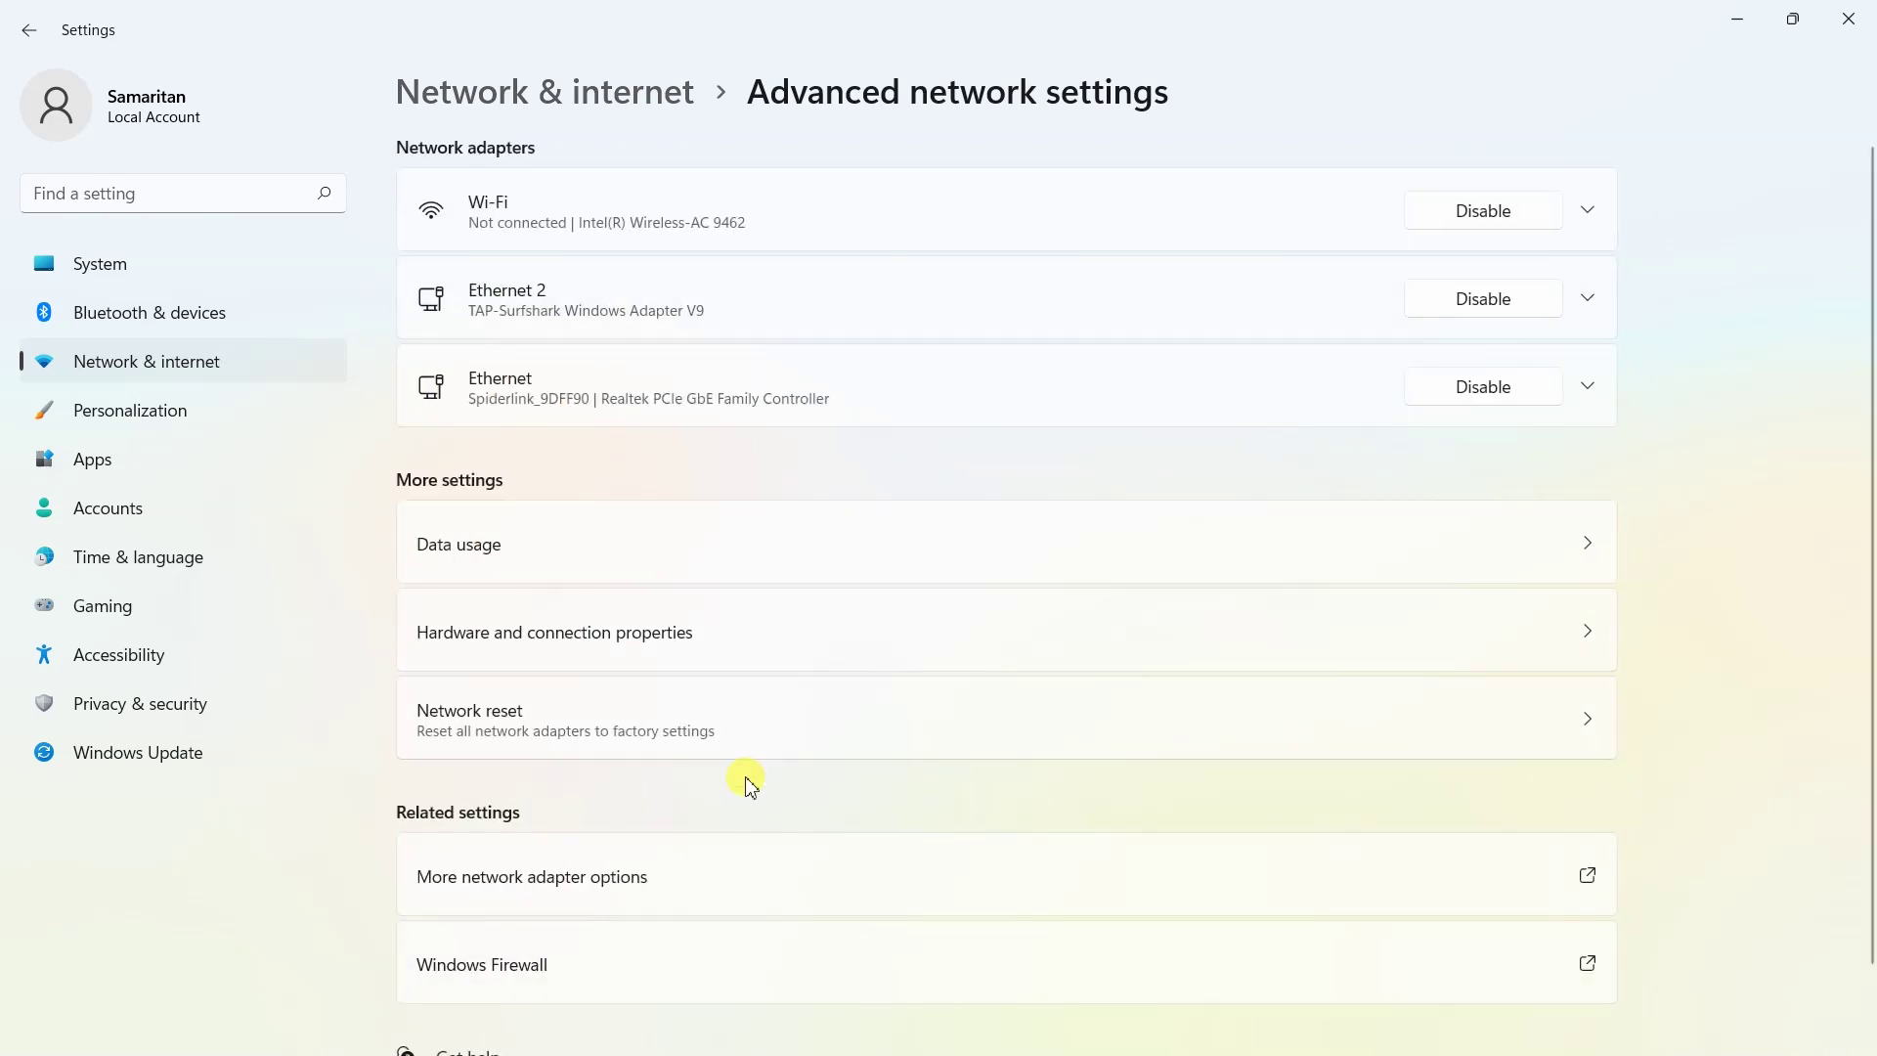
From More network adapter options, open the Ethernet connection's Properties and move the dialog aside.
click(615, 880)
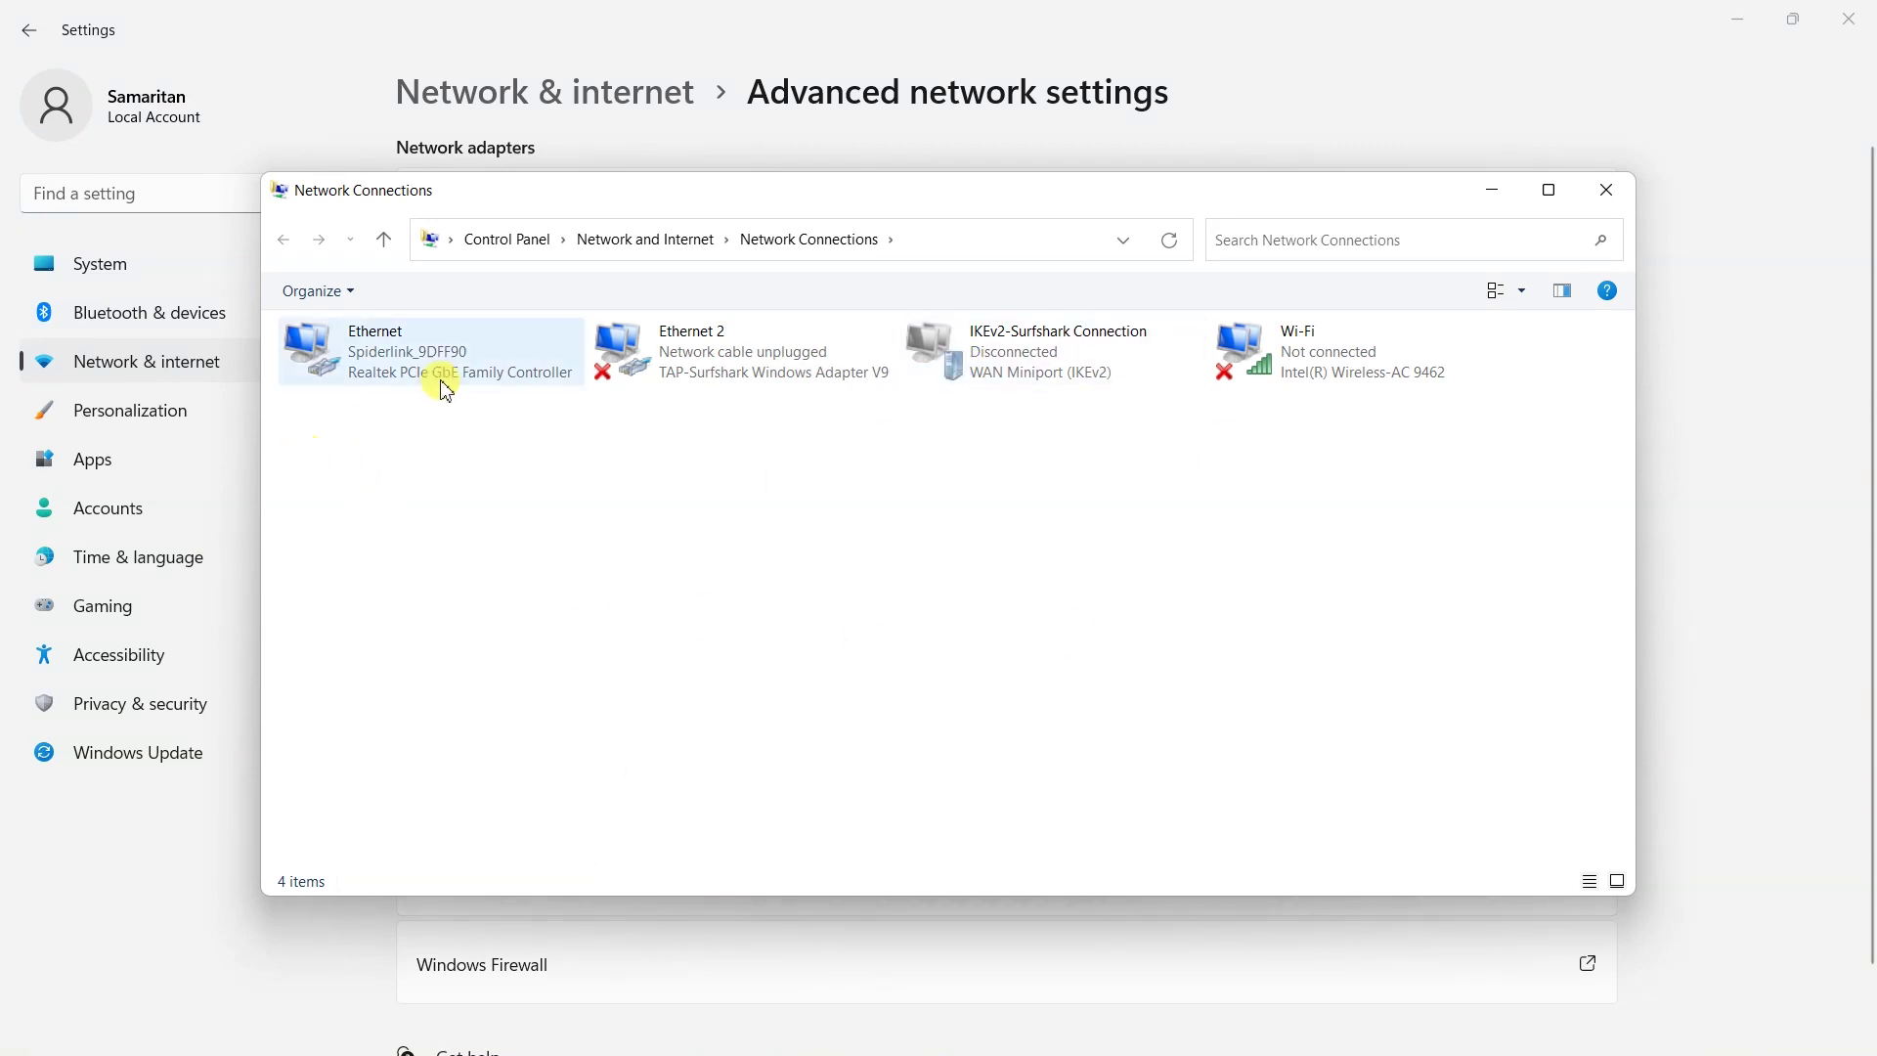
right_click(424, 359)
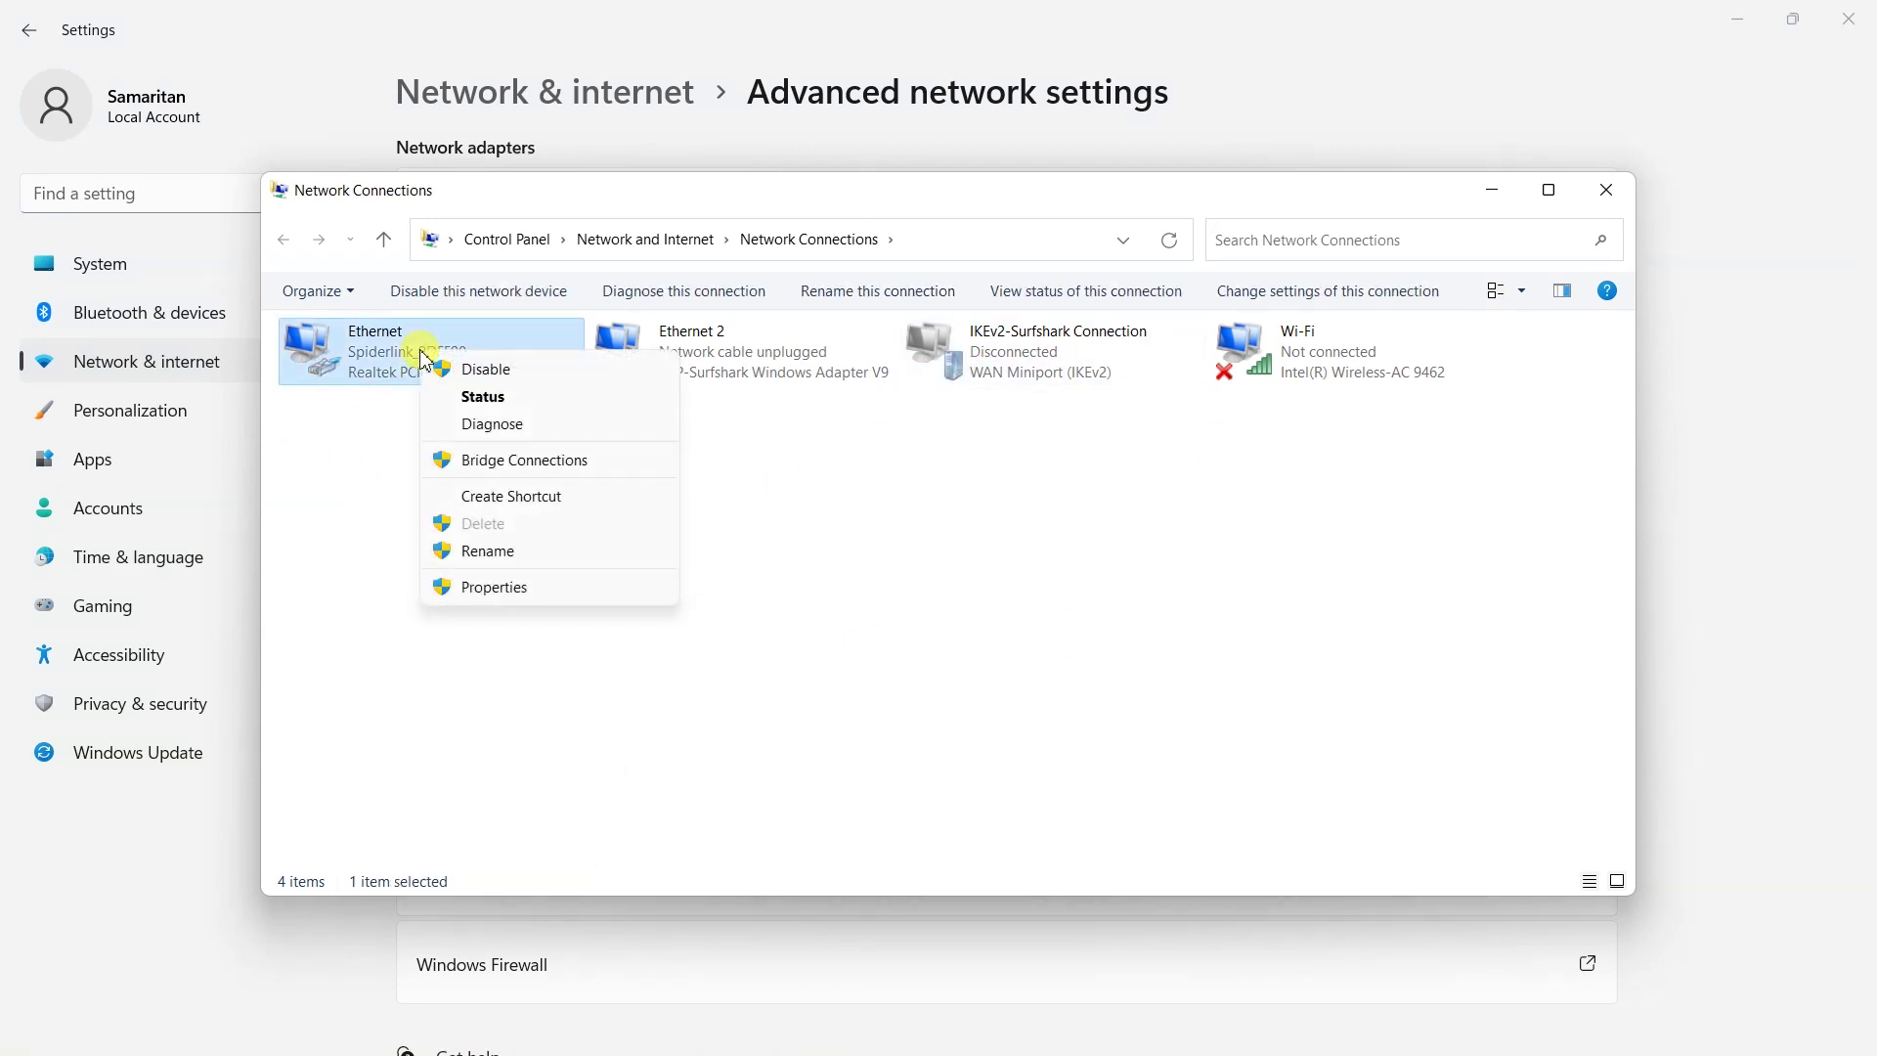
click(478, 589)
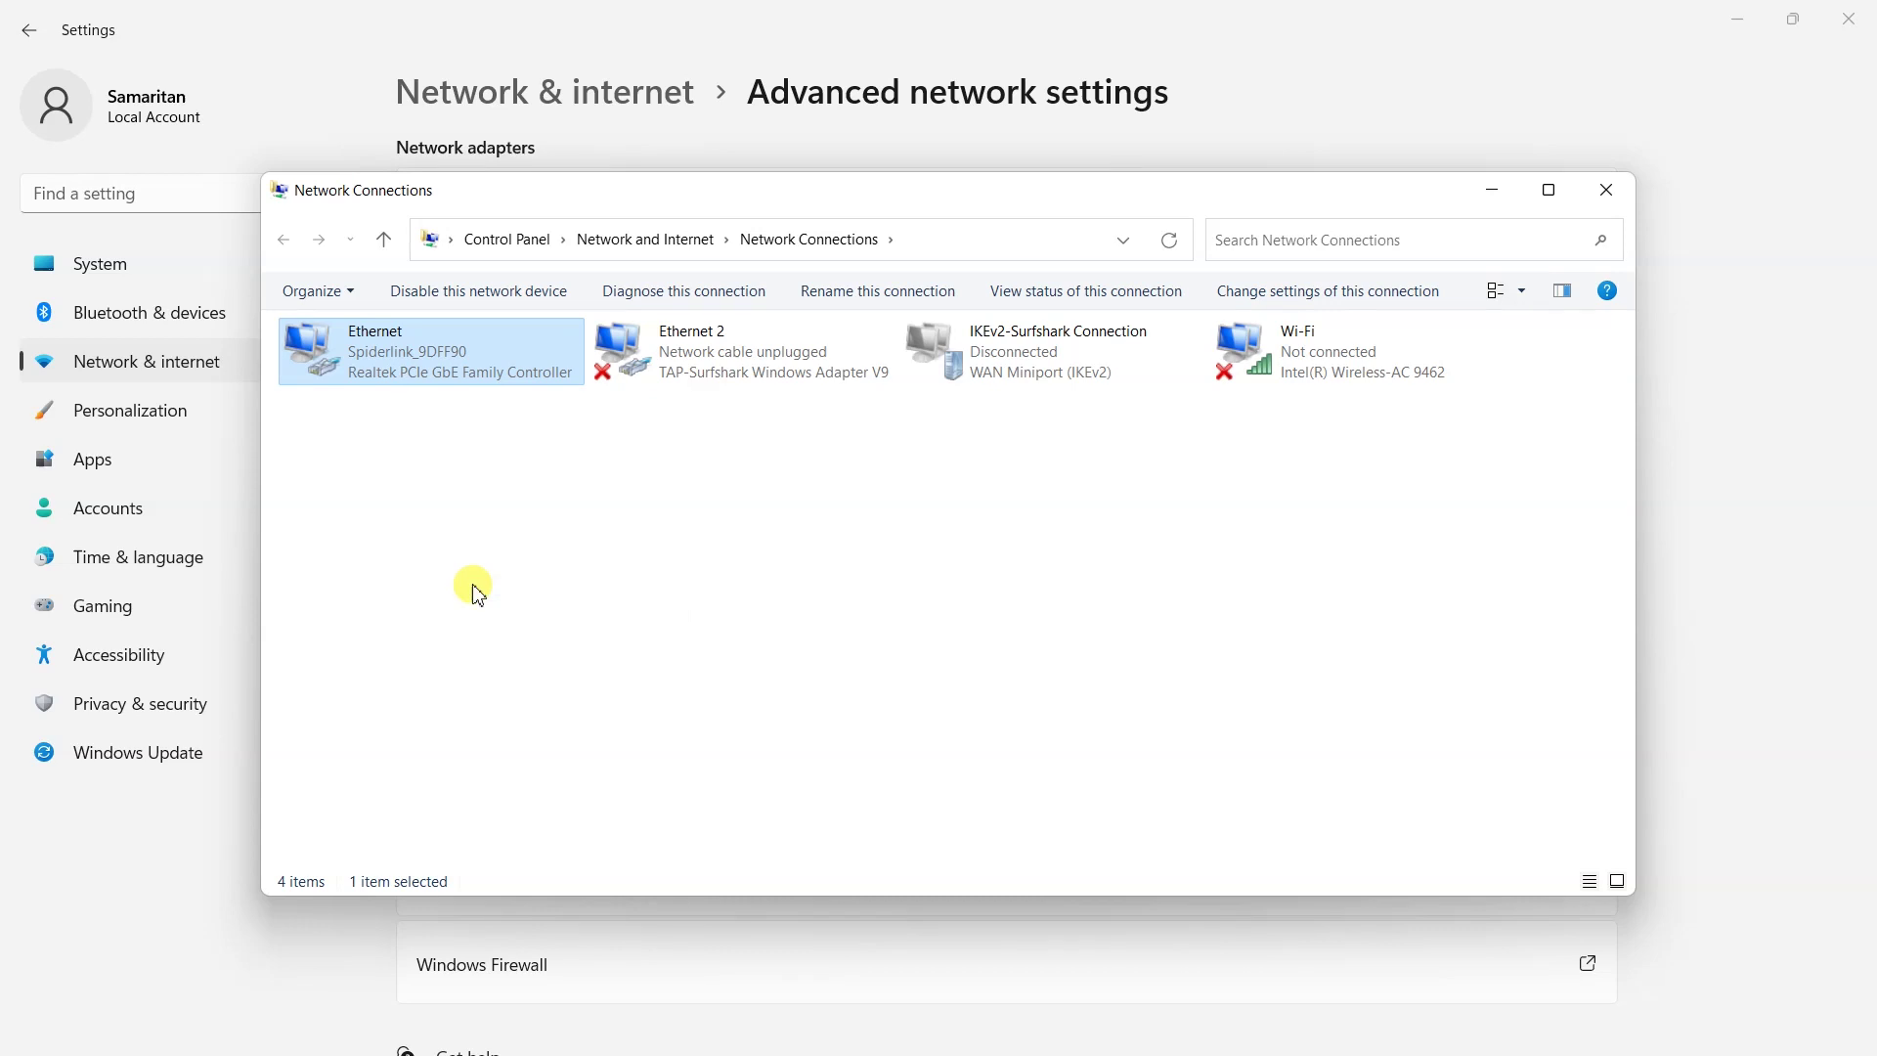
drag(524, 310, 638, 210)
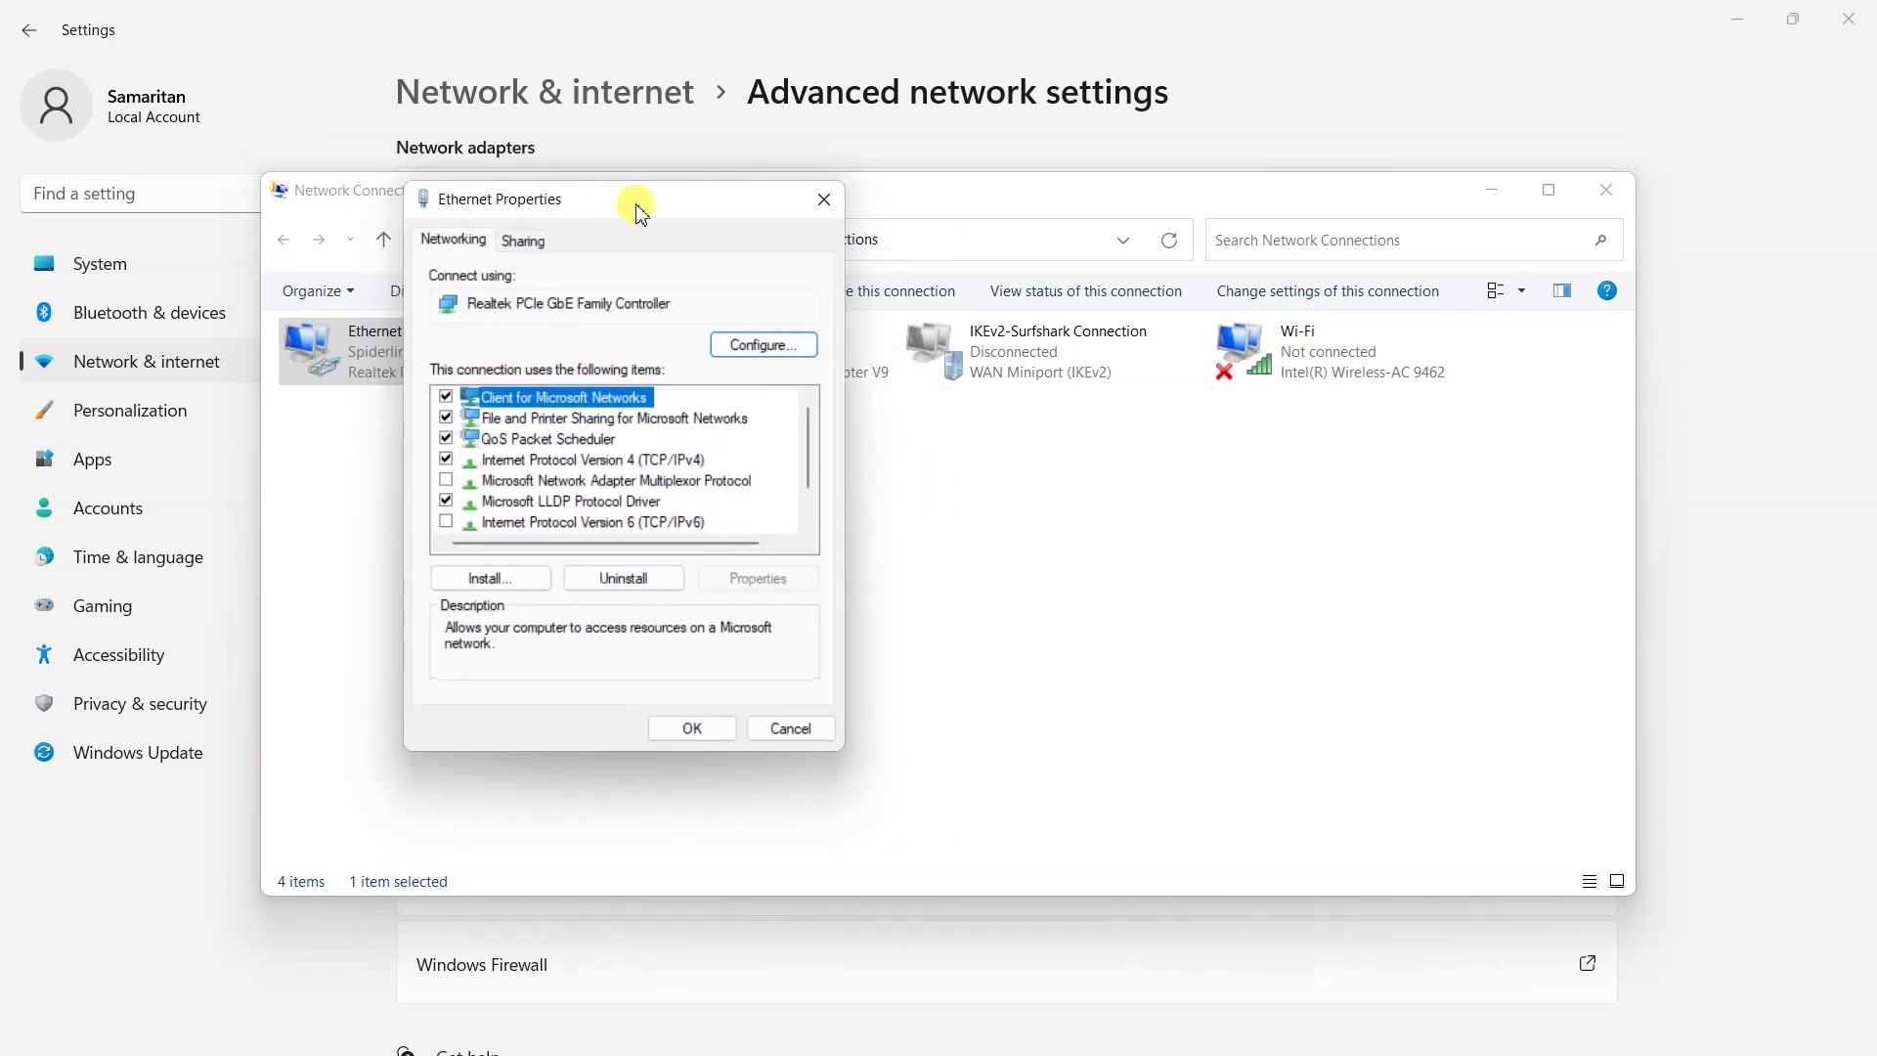
In the Realtek adapter's Advanced tab, select the Network Address property.
click(763, 346)
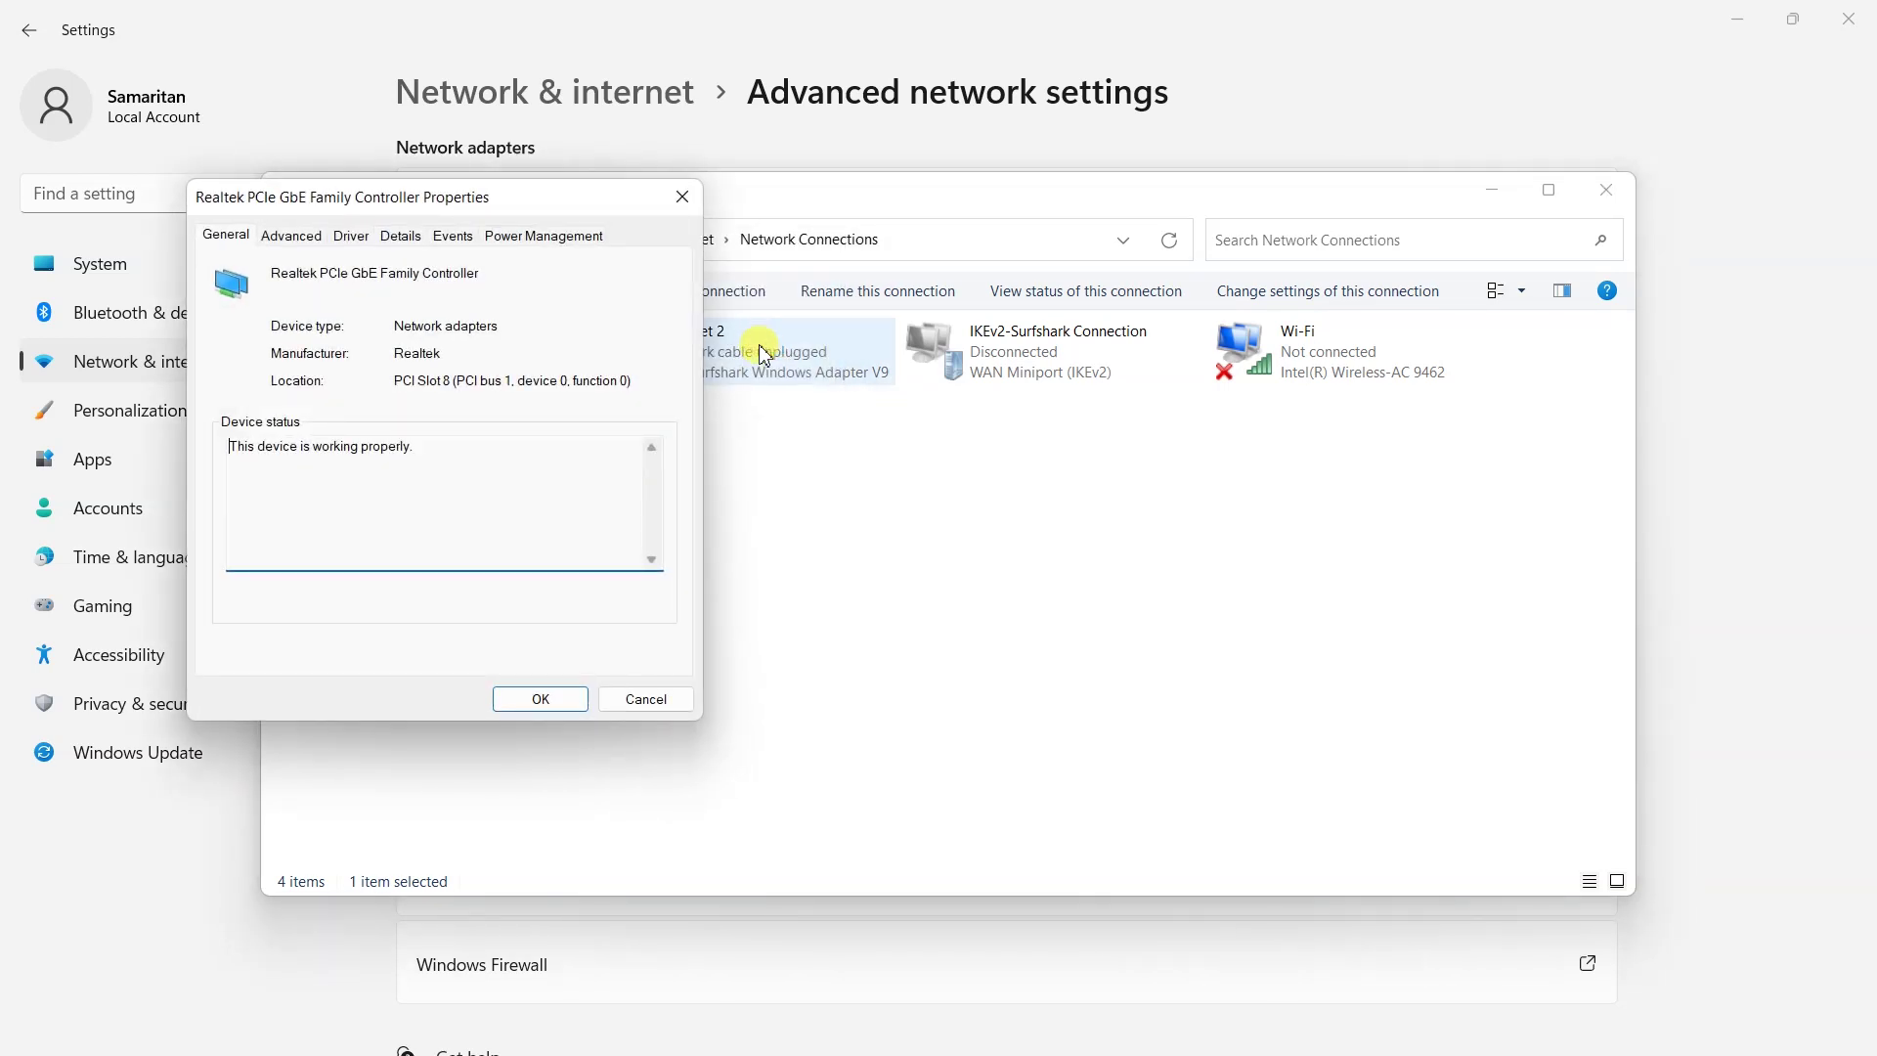
click(293, 237)
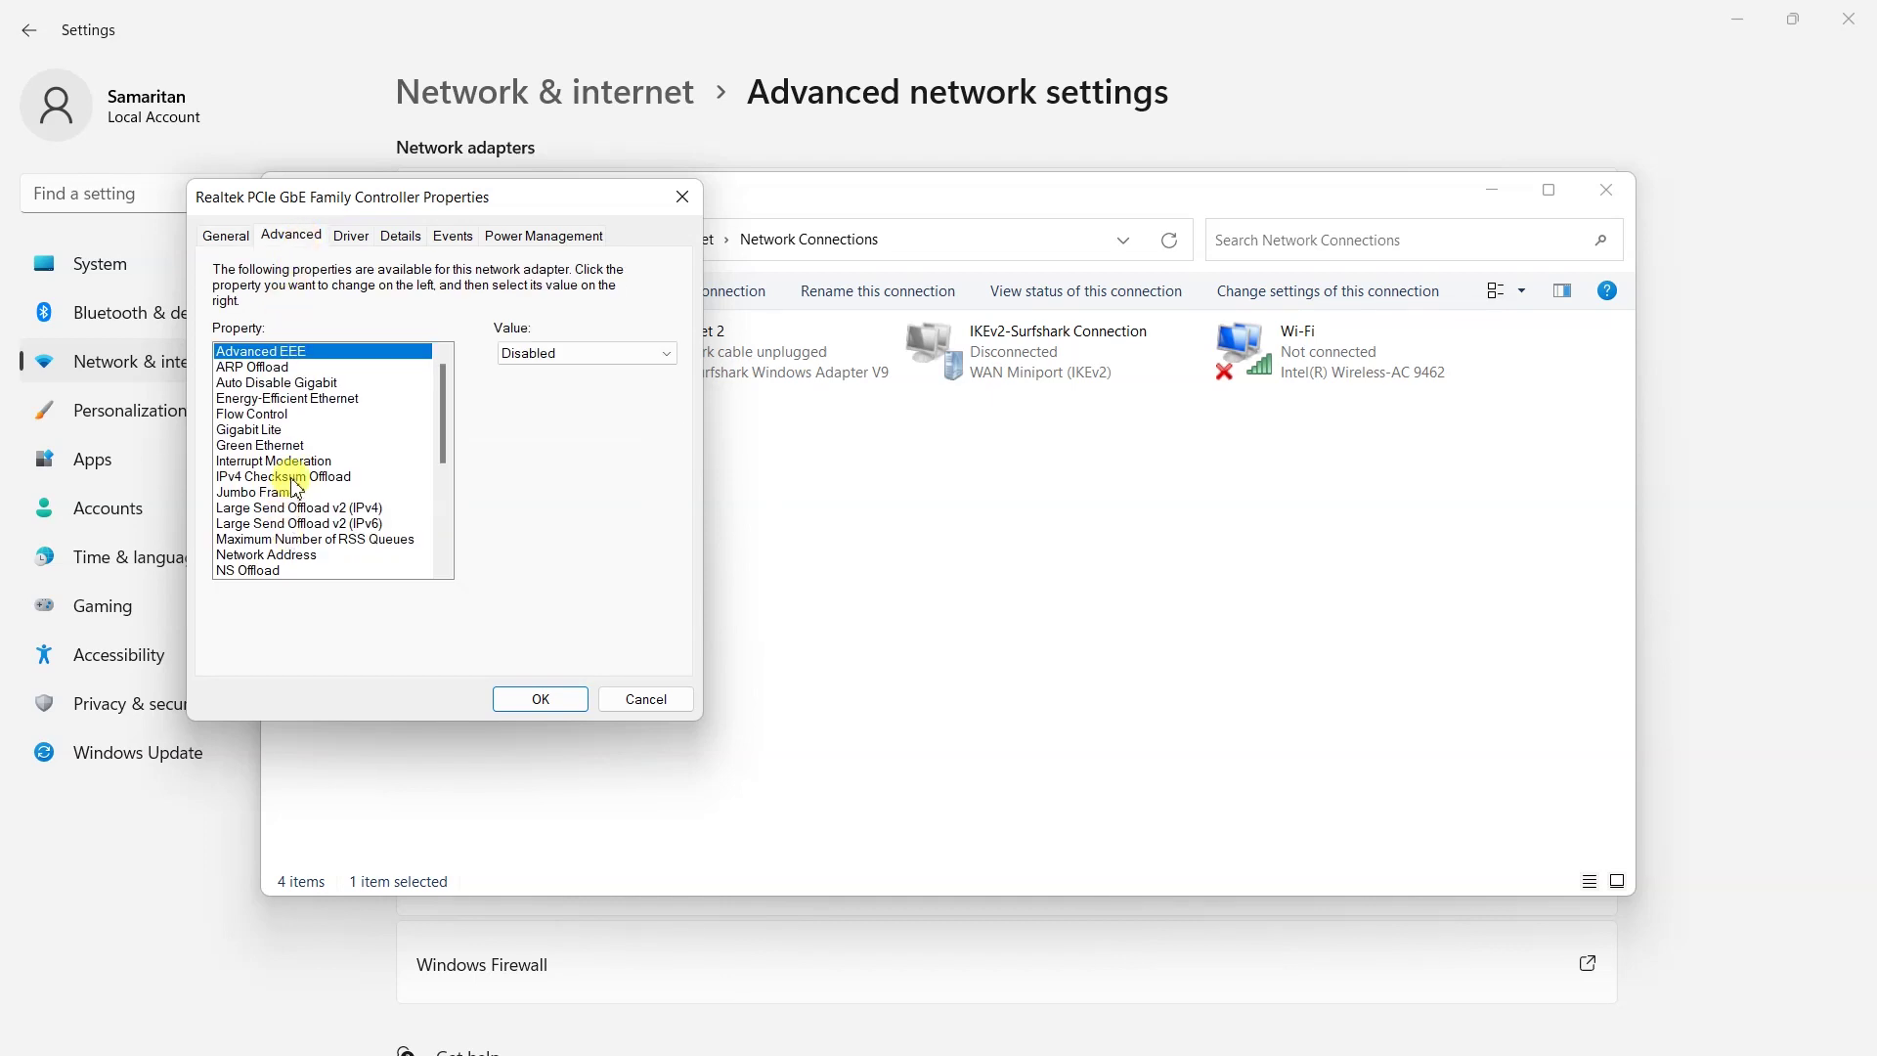
mouse_move(444, 415)
mouse_down()
mouse_move(446, 454)
mouse_move(444, 435)
mouse_up()
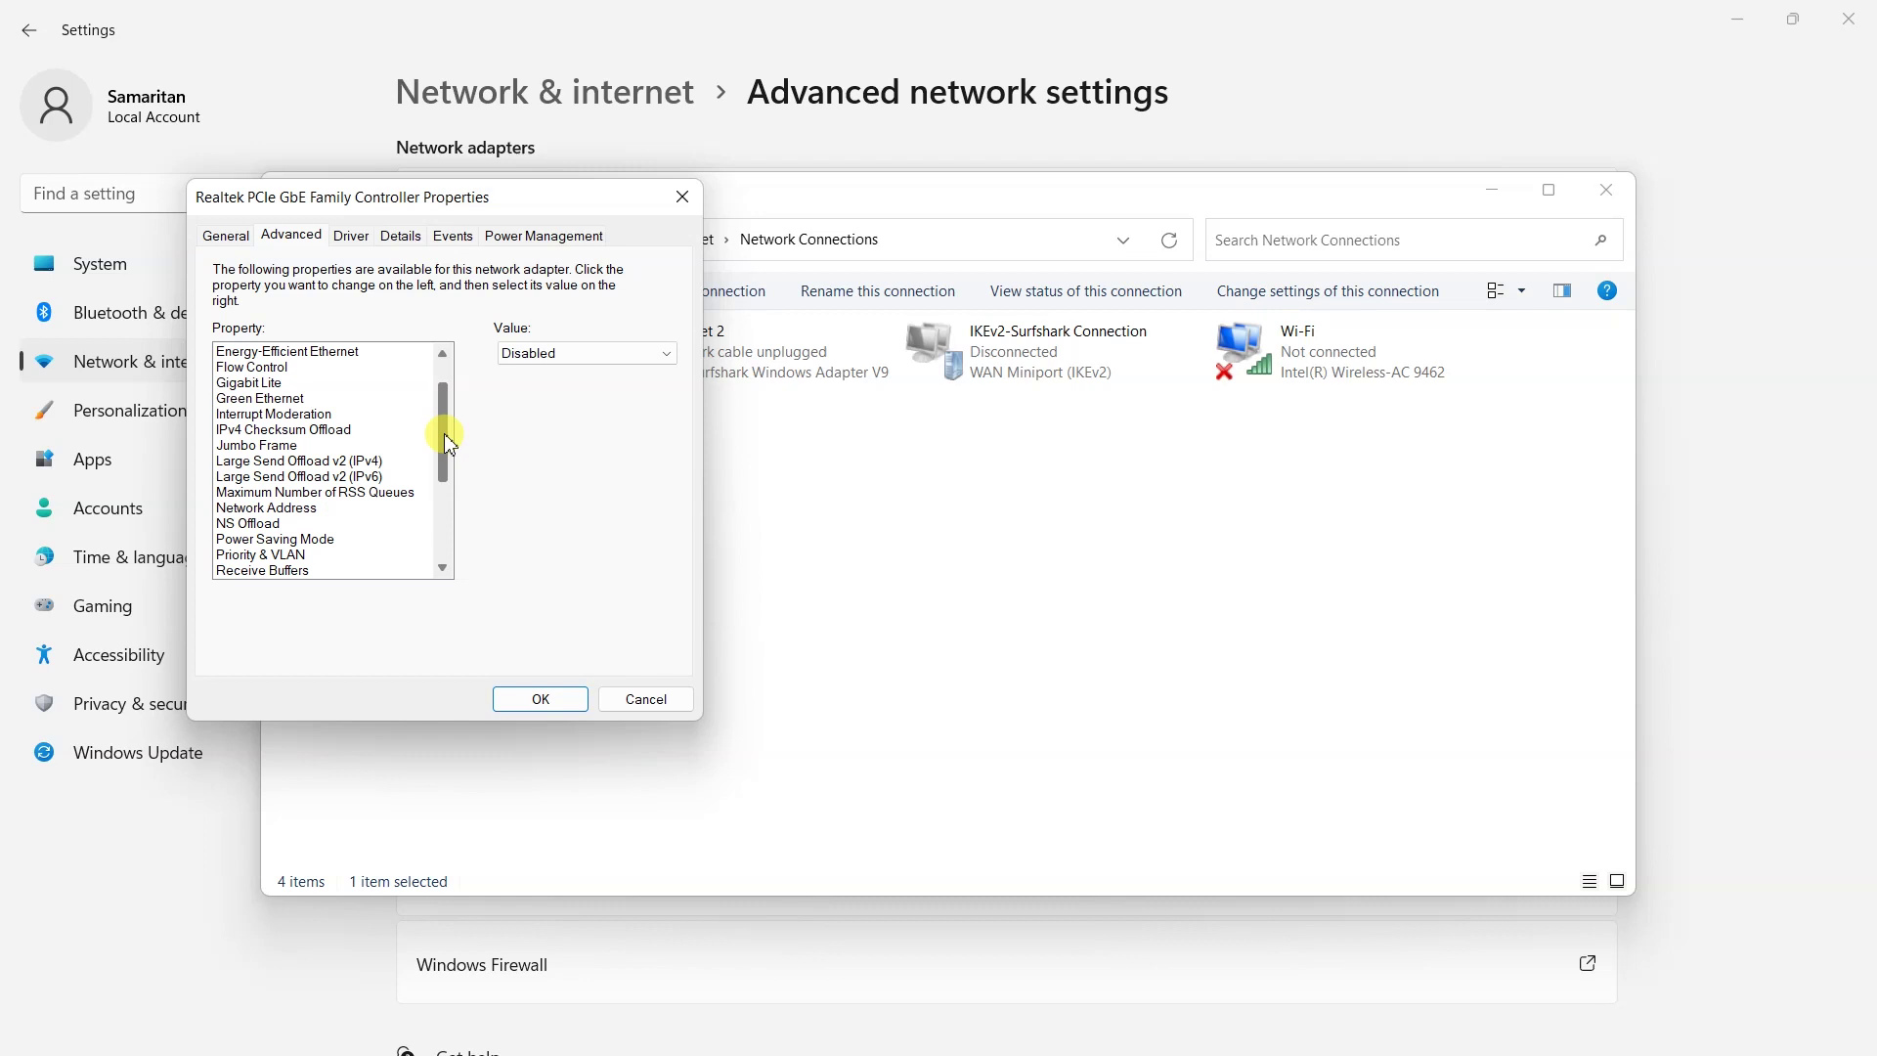
click(277, 510)
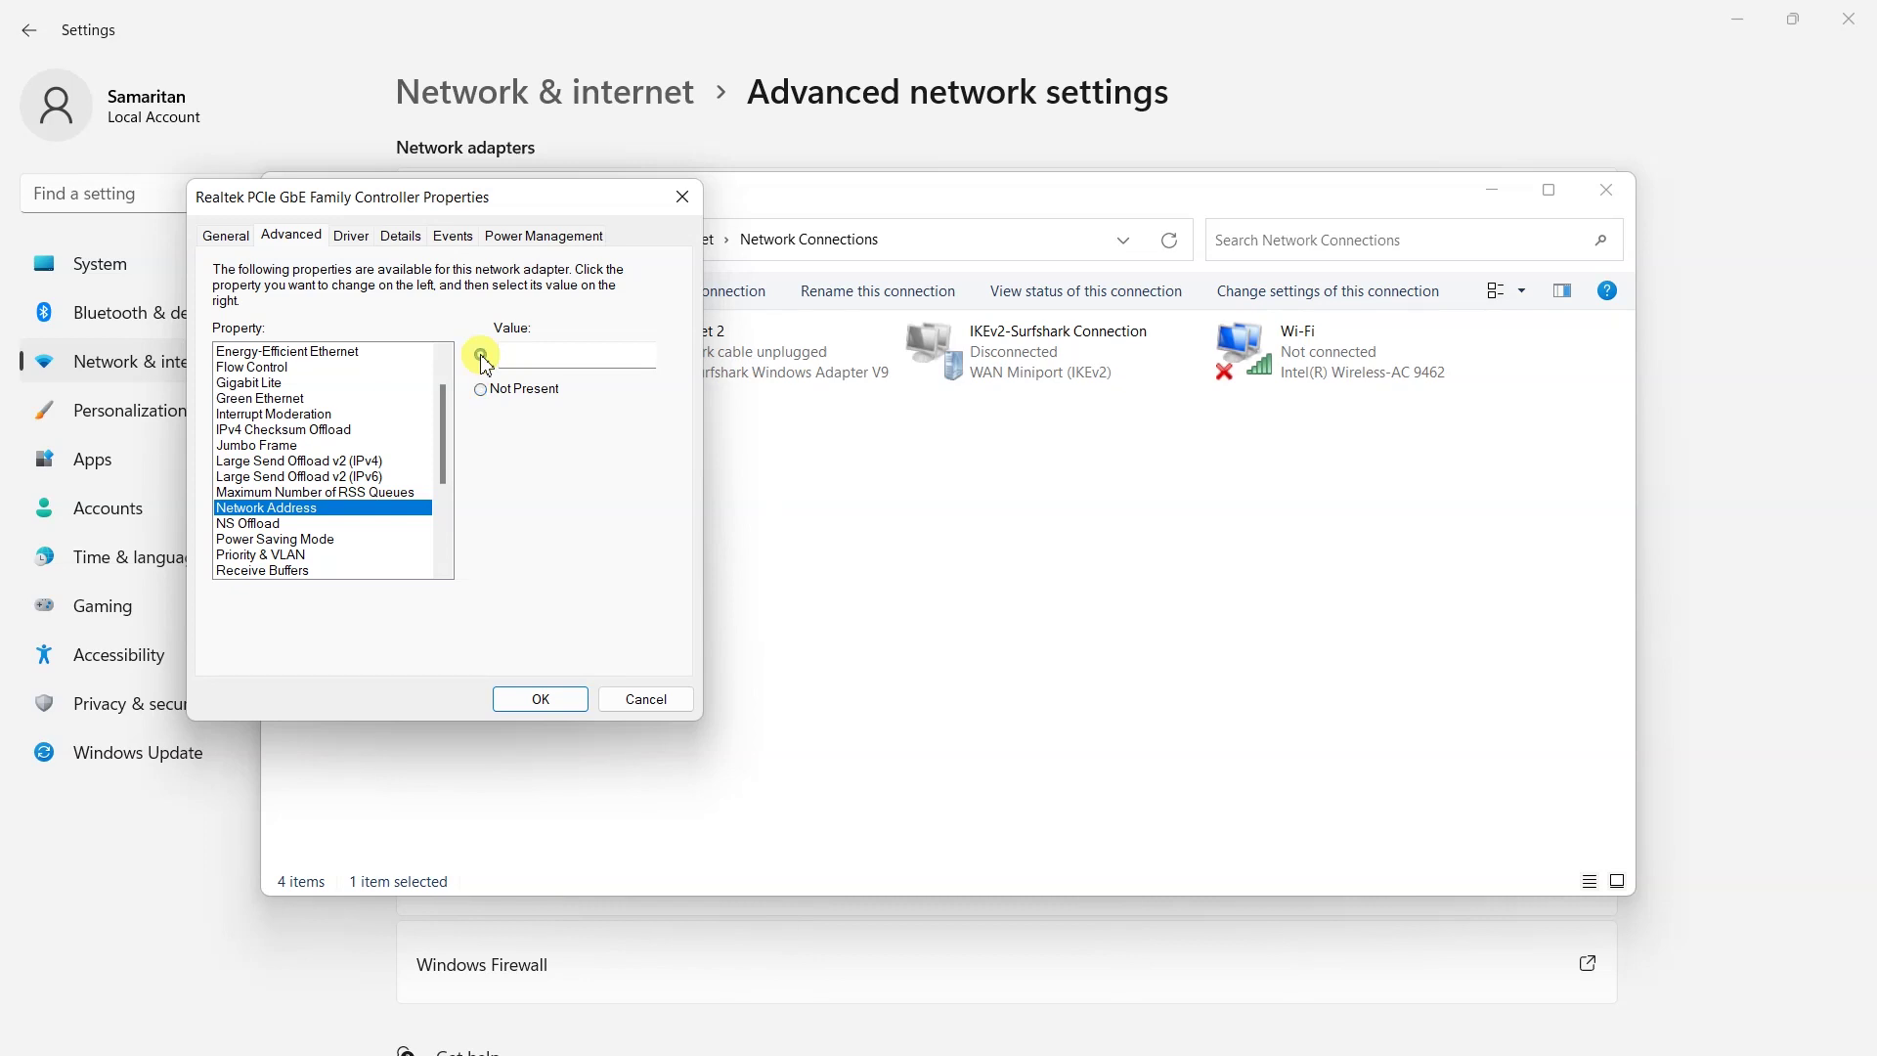
Set the Realtek adapter's Network Address value to 120015B74692 and confirm with OK.
click(480, 355)
click(510, 354)
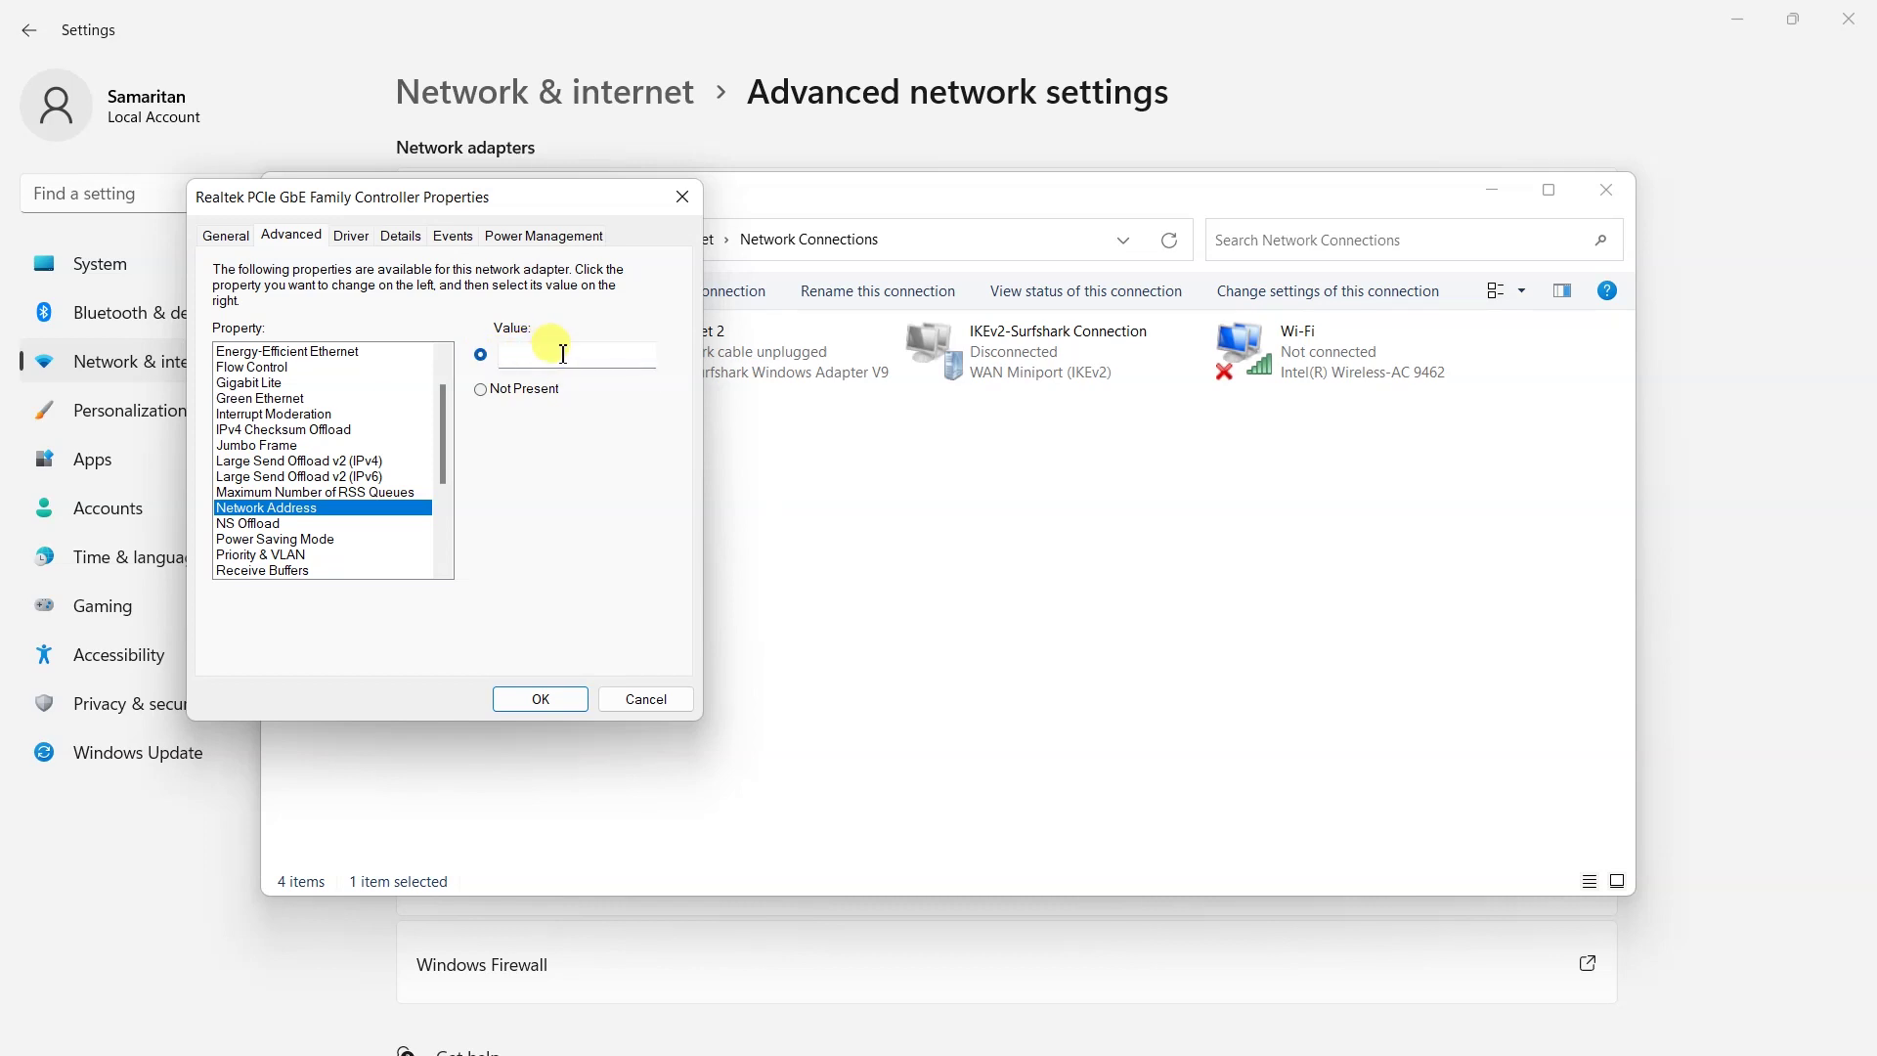
text(120015B74692)
click(535, 700)
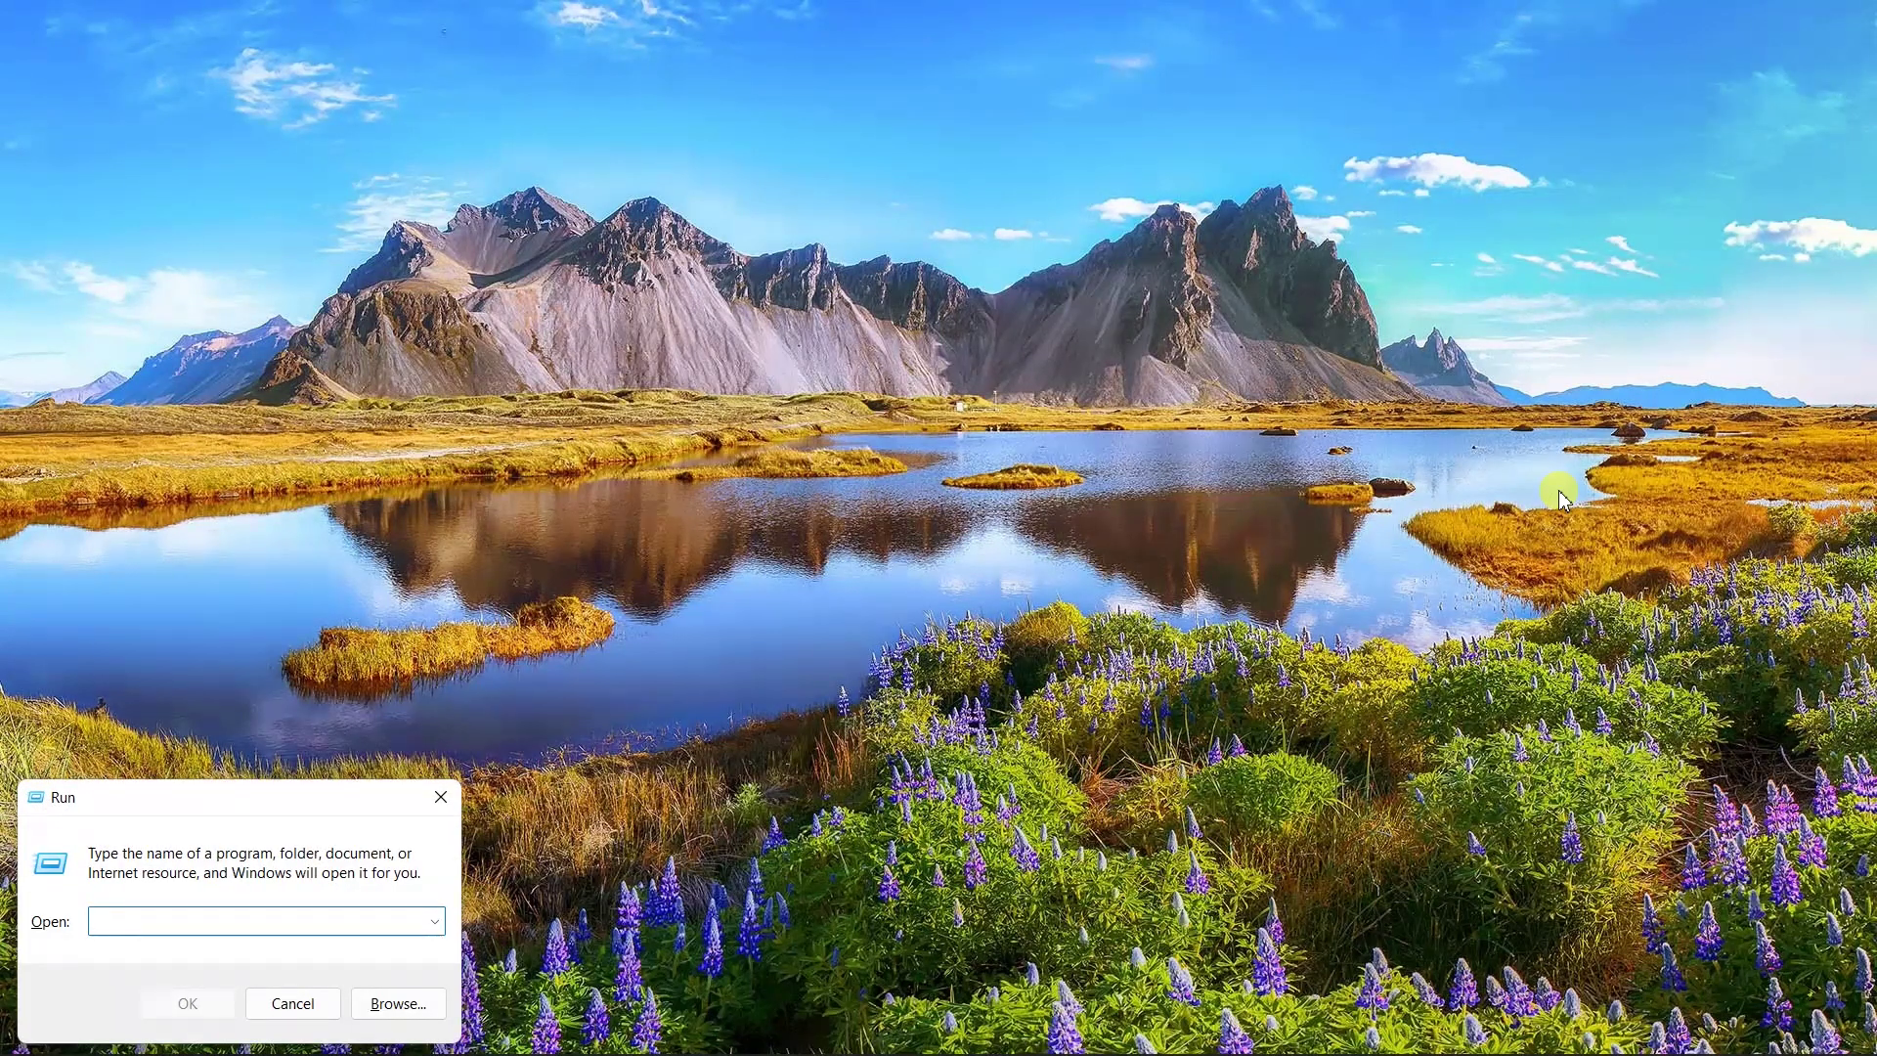
Launch regedit from the Run dialog, then bring the Notepad note with the registry path forward.
text(regedit)
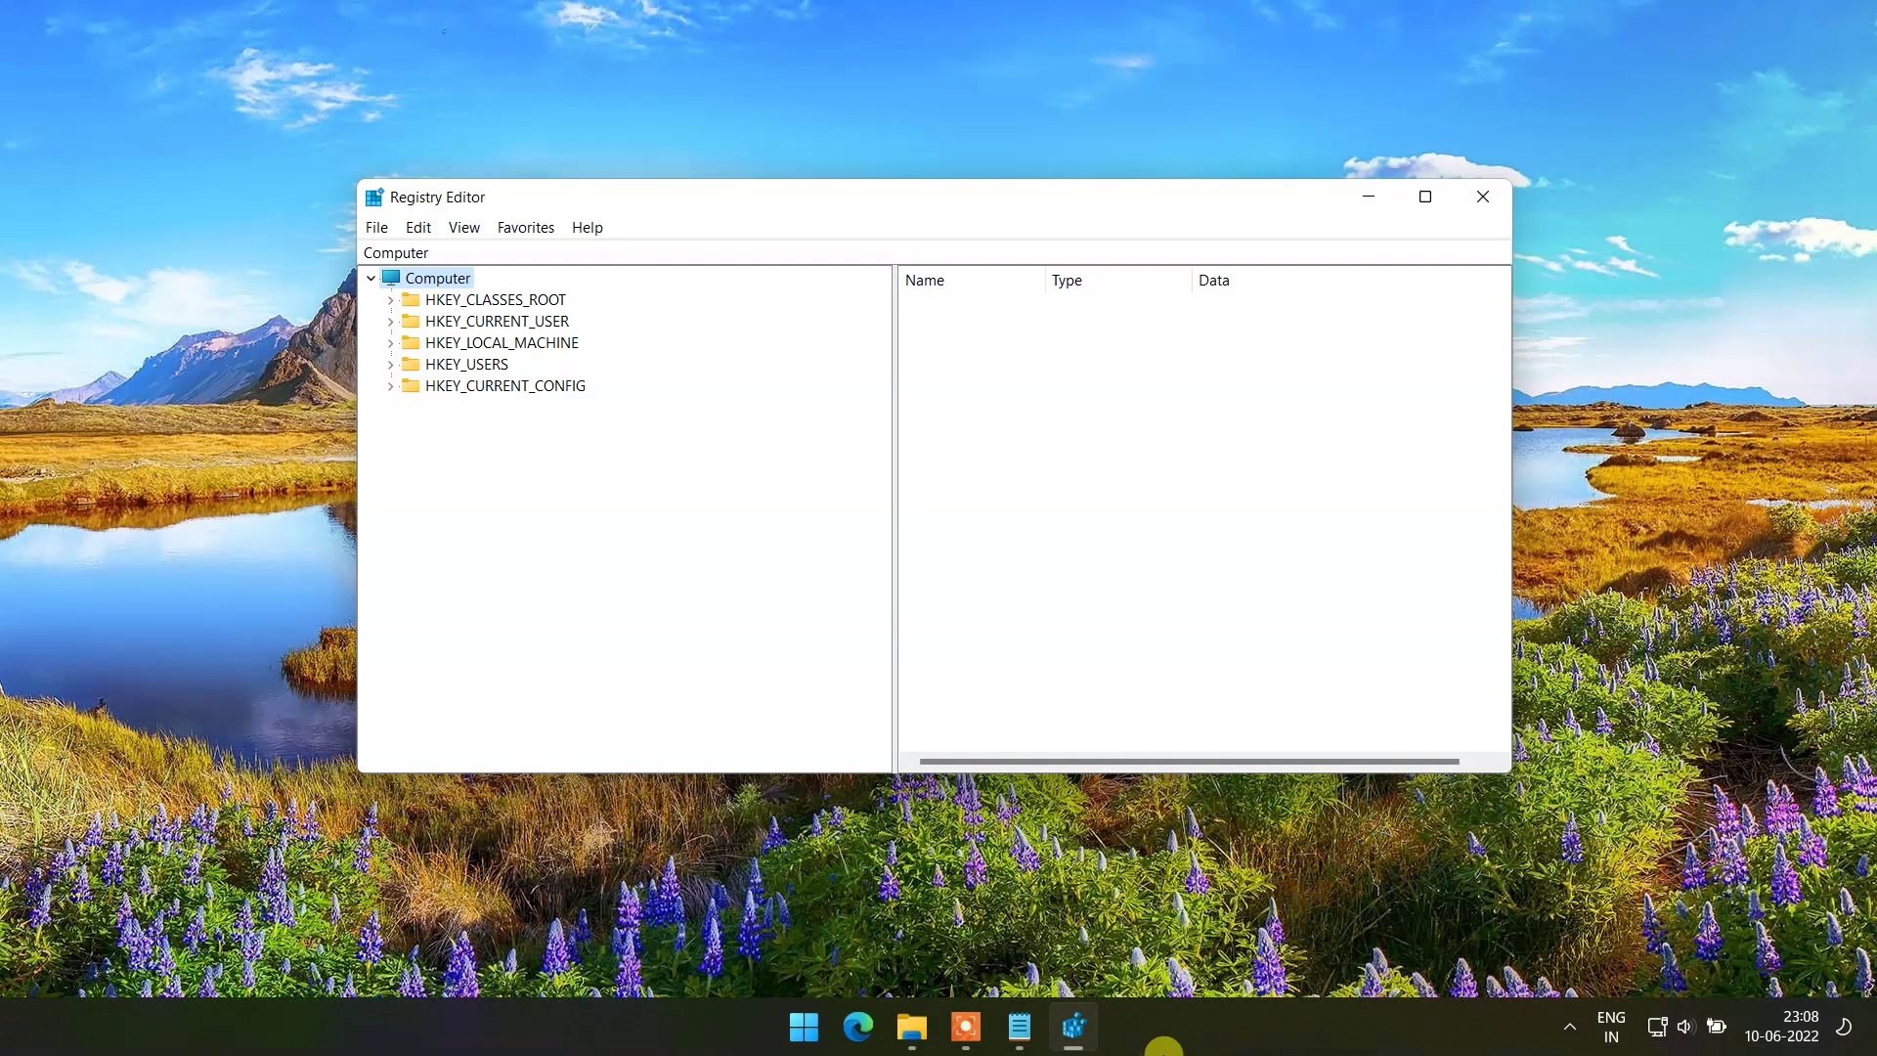
click(1069, 1036)
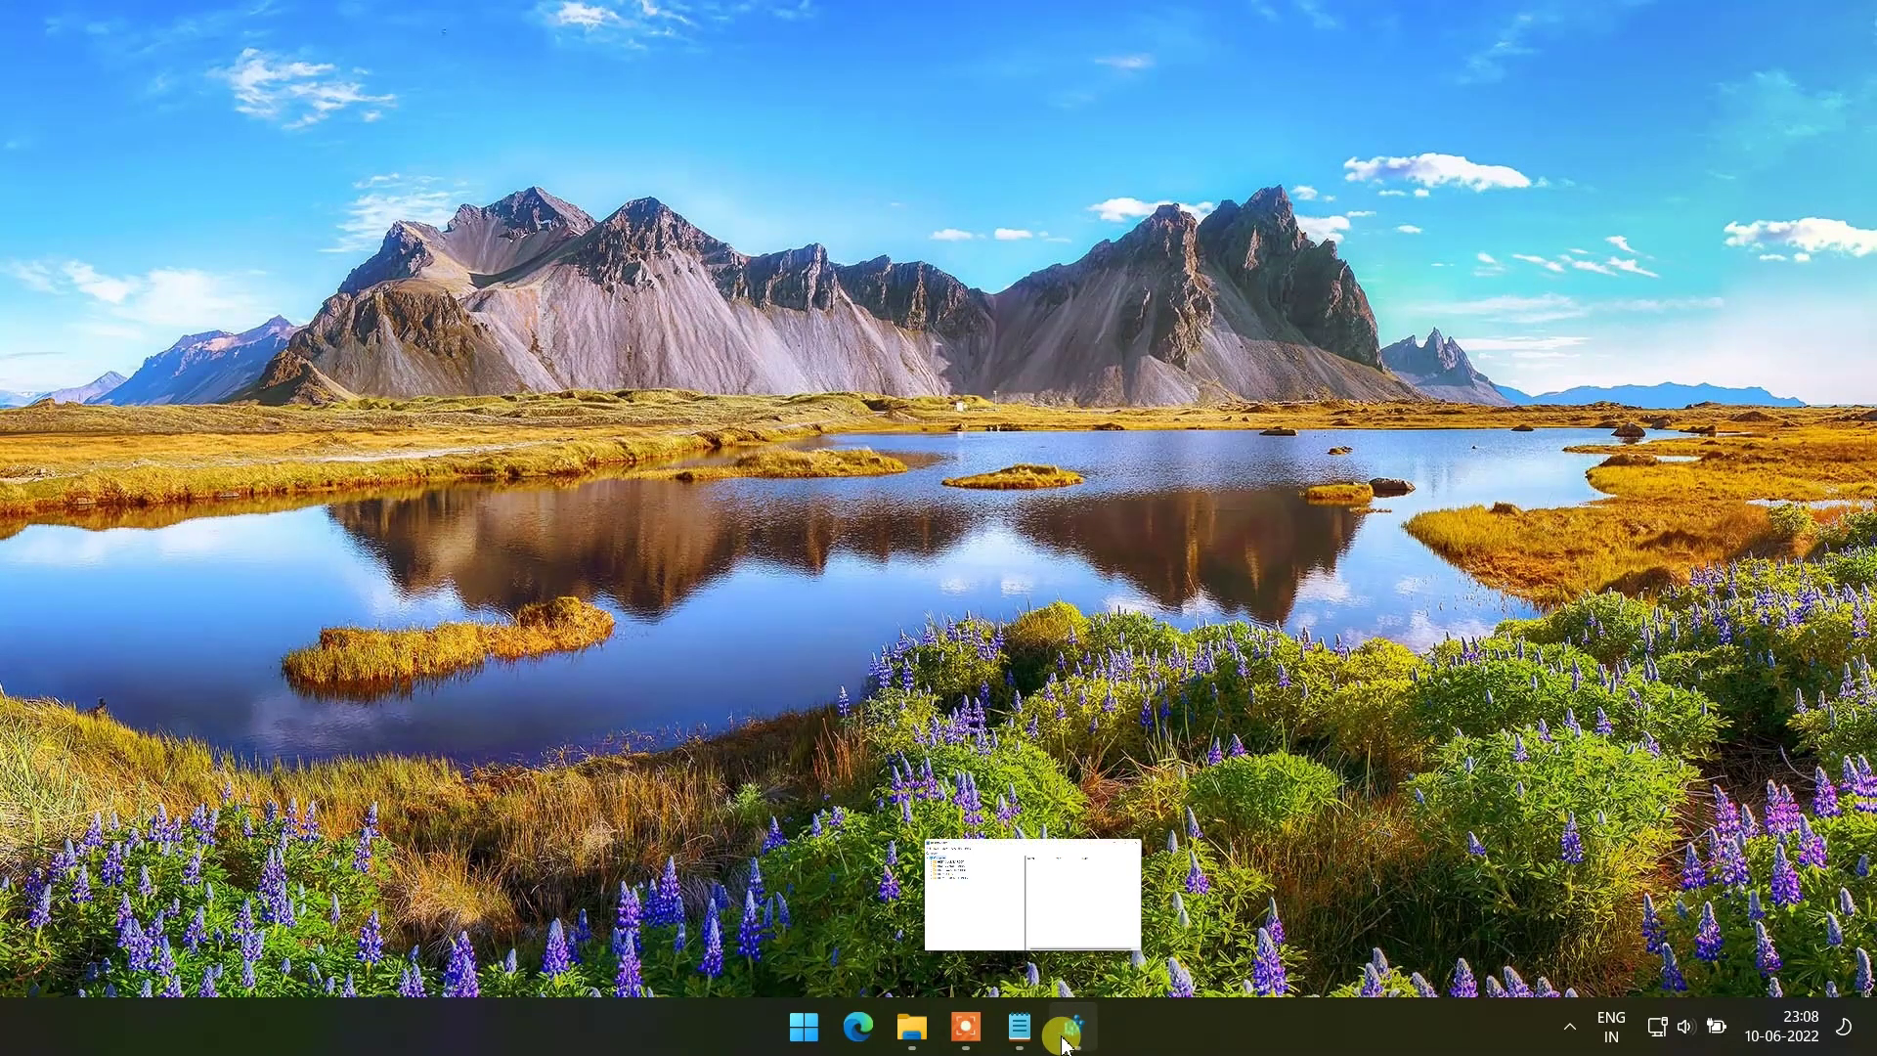
click(1068, 1036)
click(1021, 1032)
Expand HKEY_LOCAL_MACHINE\SYSTEM\CurrentControlSet\Control\Class and select {4d36e972-e325-11ce-bfc1-08002be10318}.
click(1072, 1026)
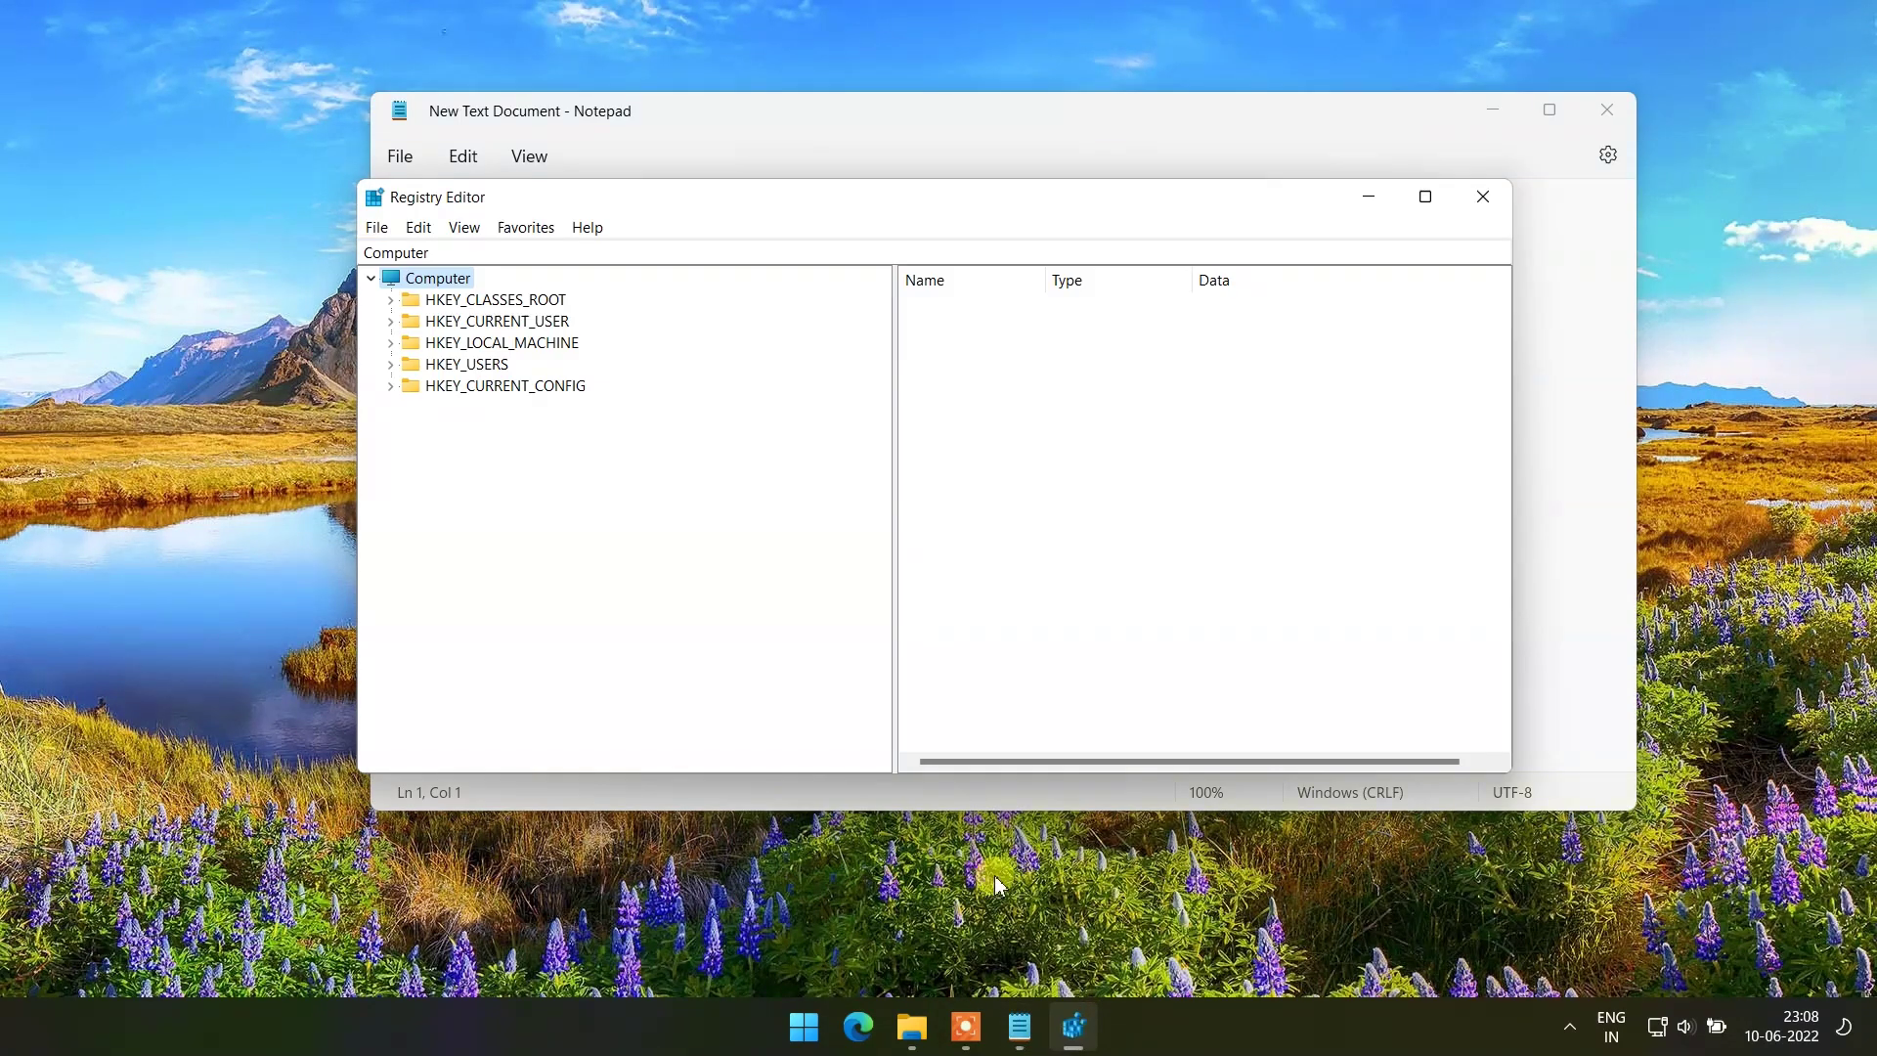
drag(636, 217, 810, 357)
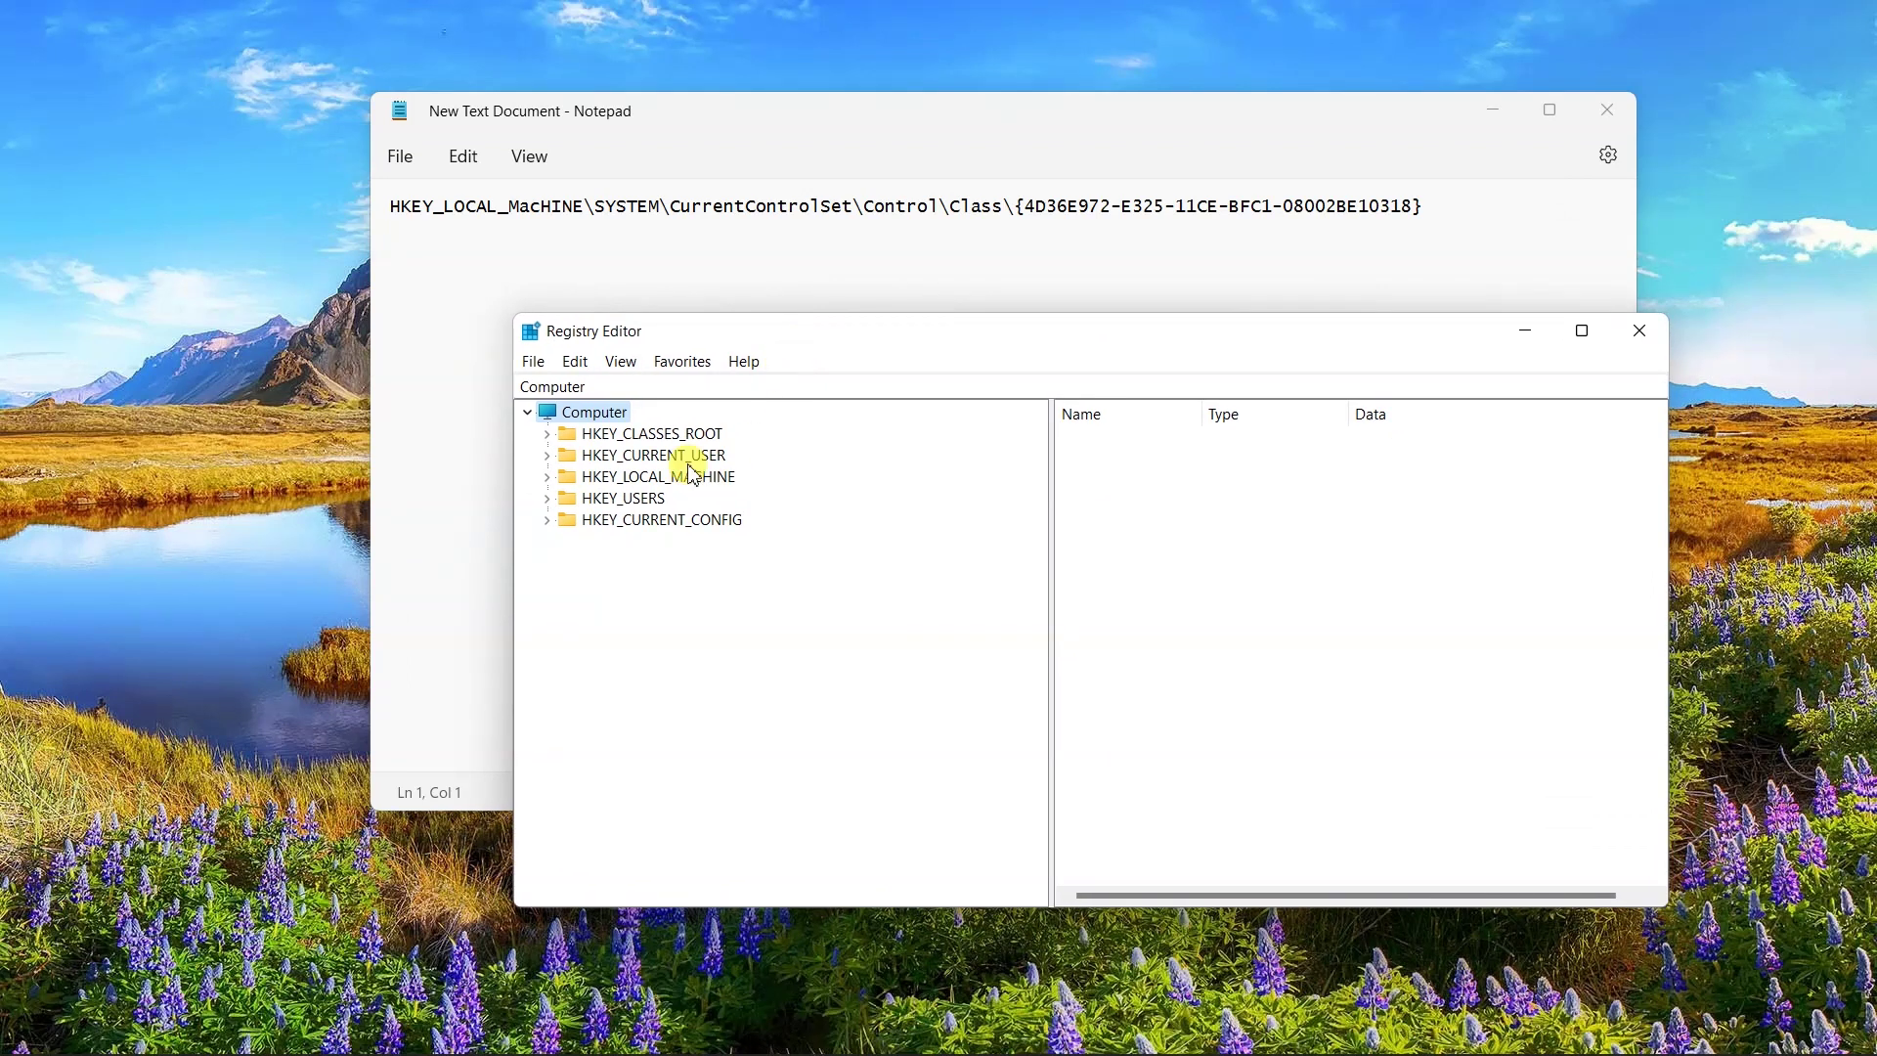
click(554, 480)
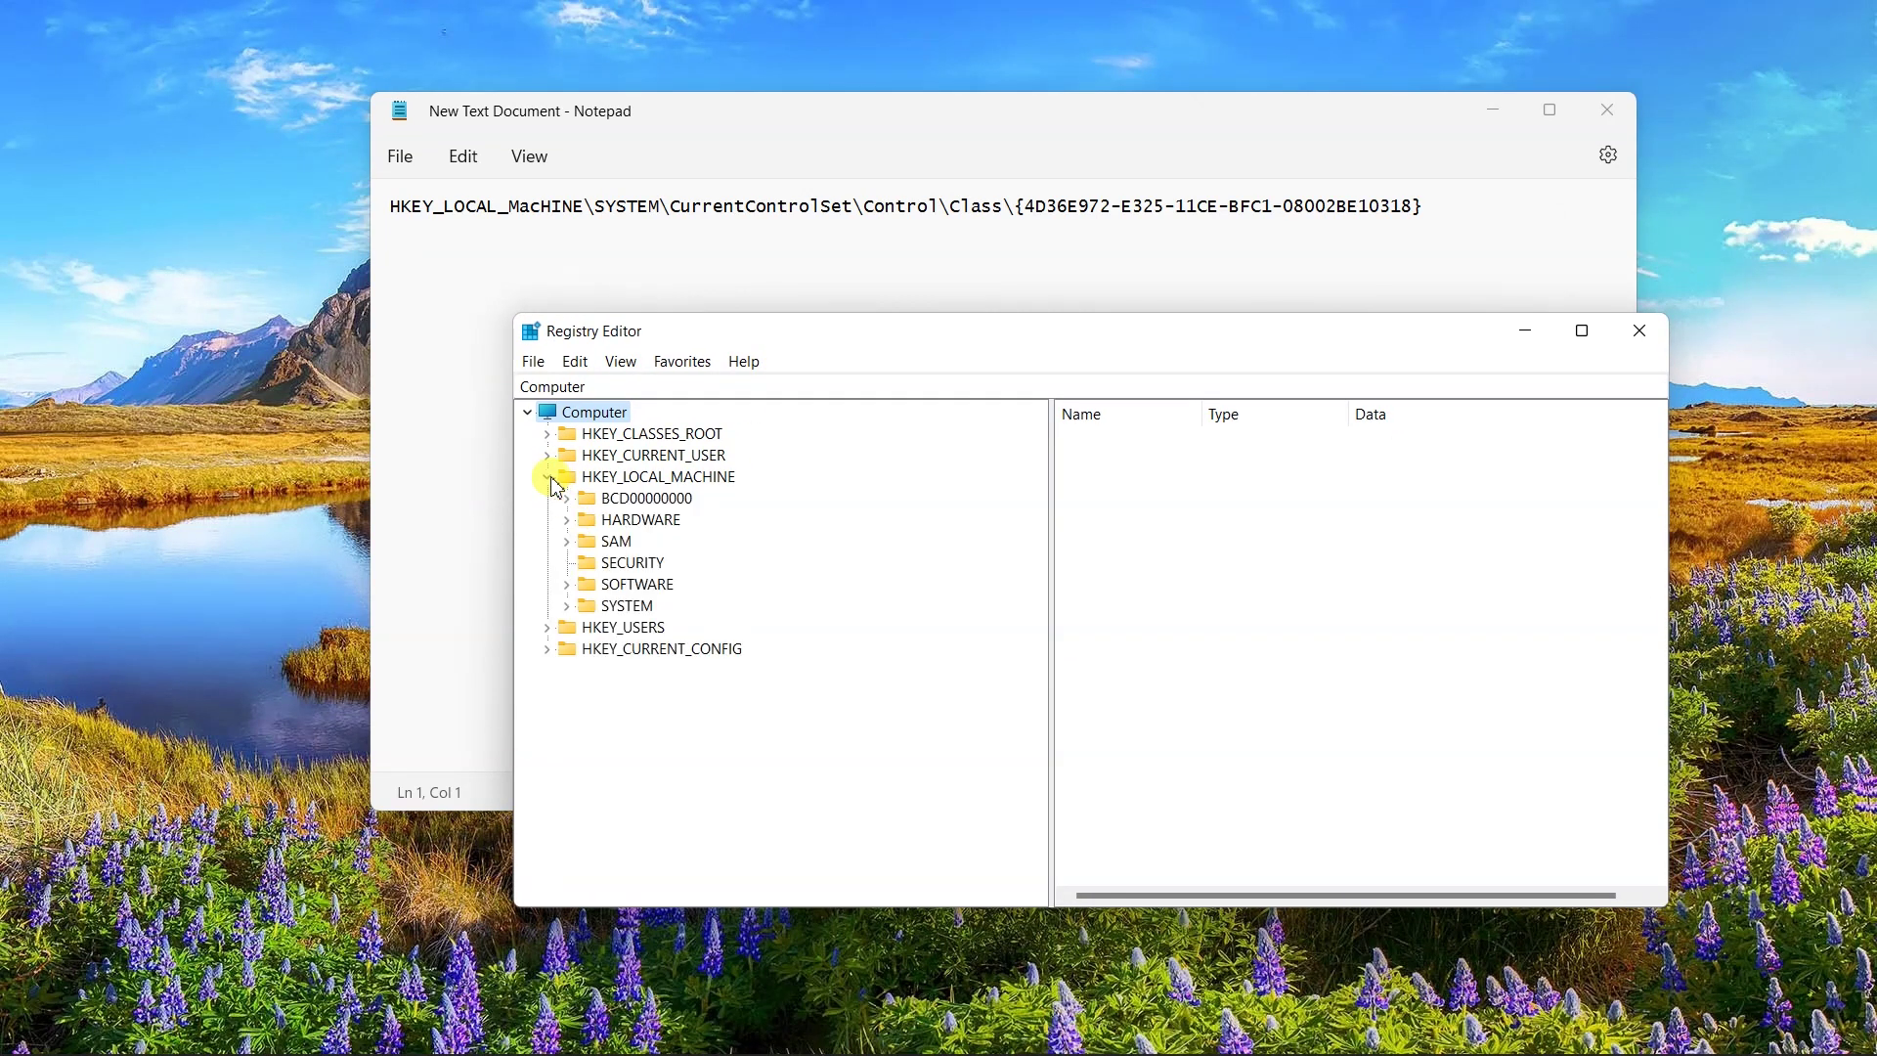
click(566, 607)
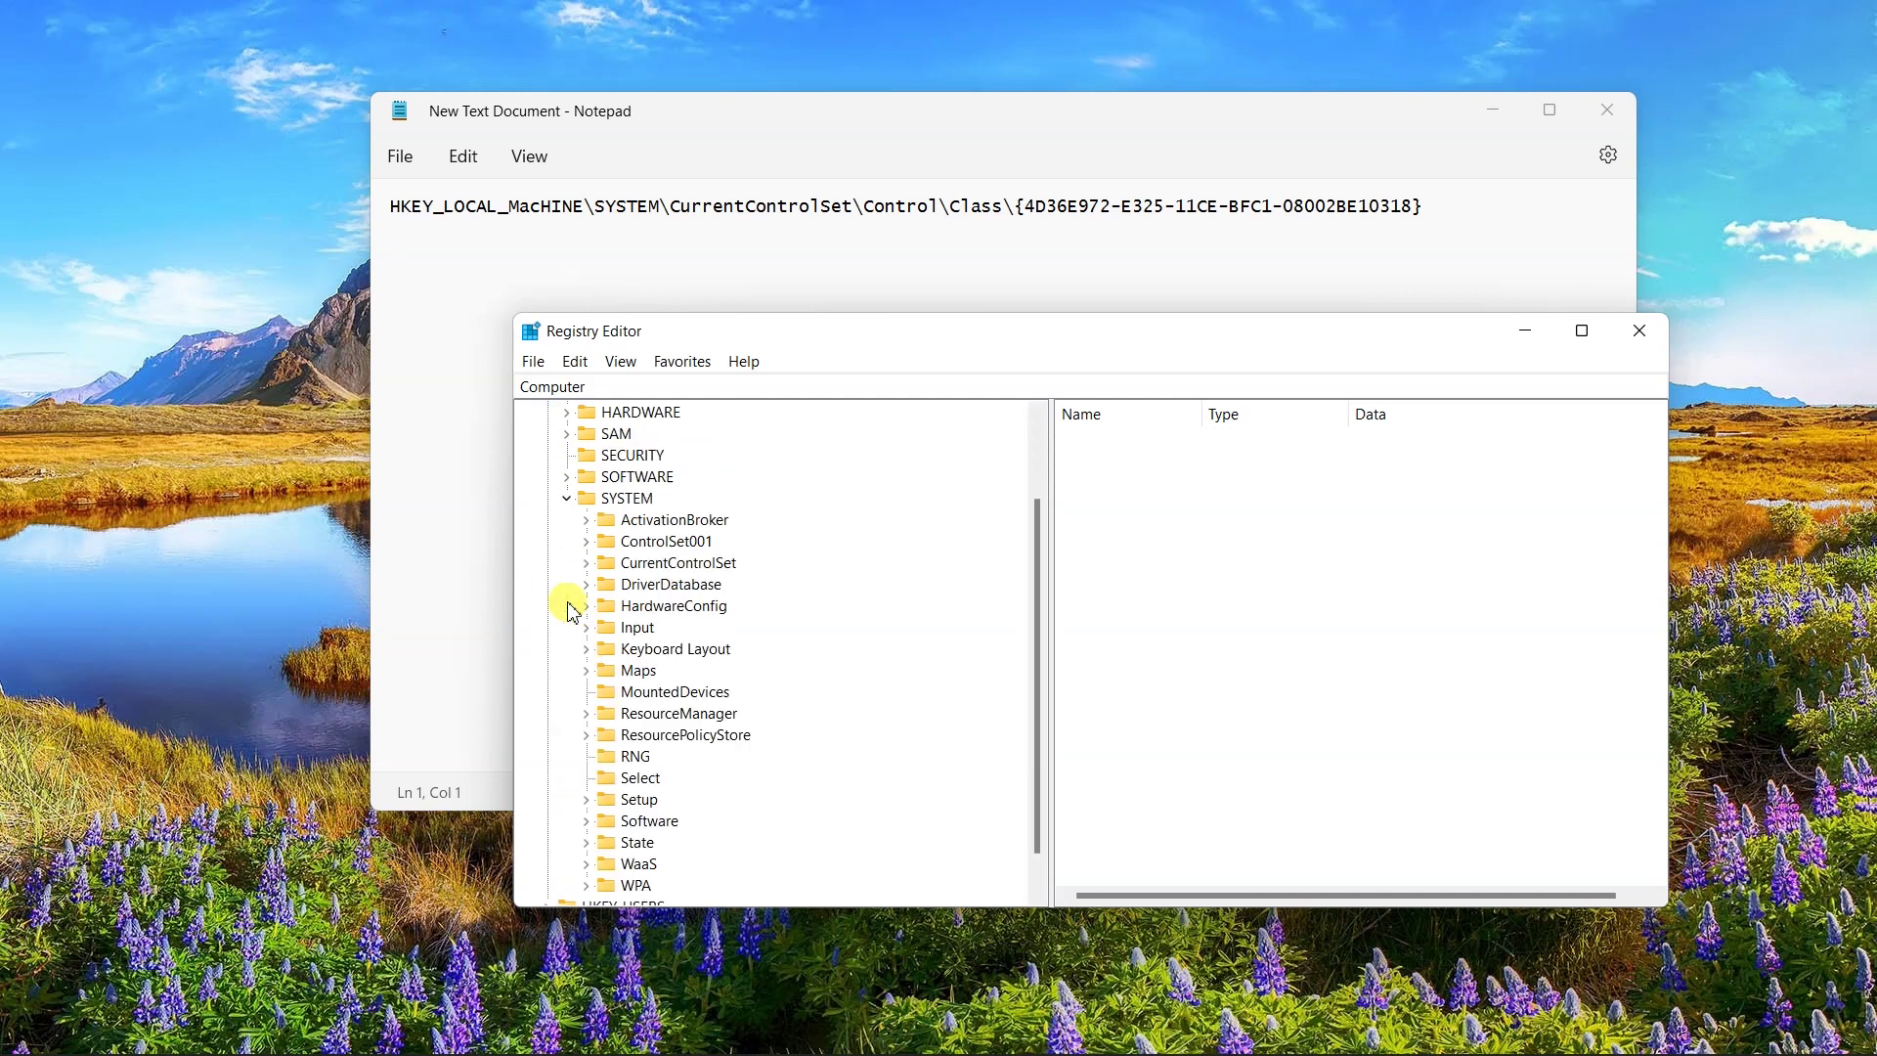
click(586, 565)
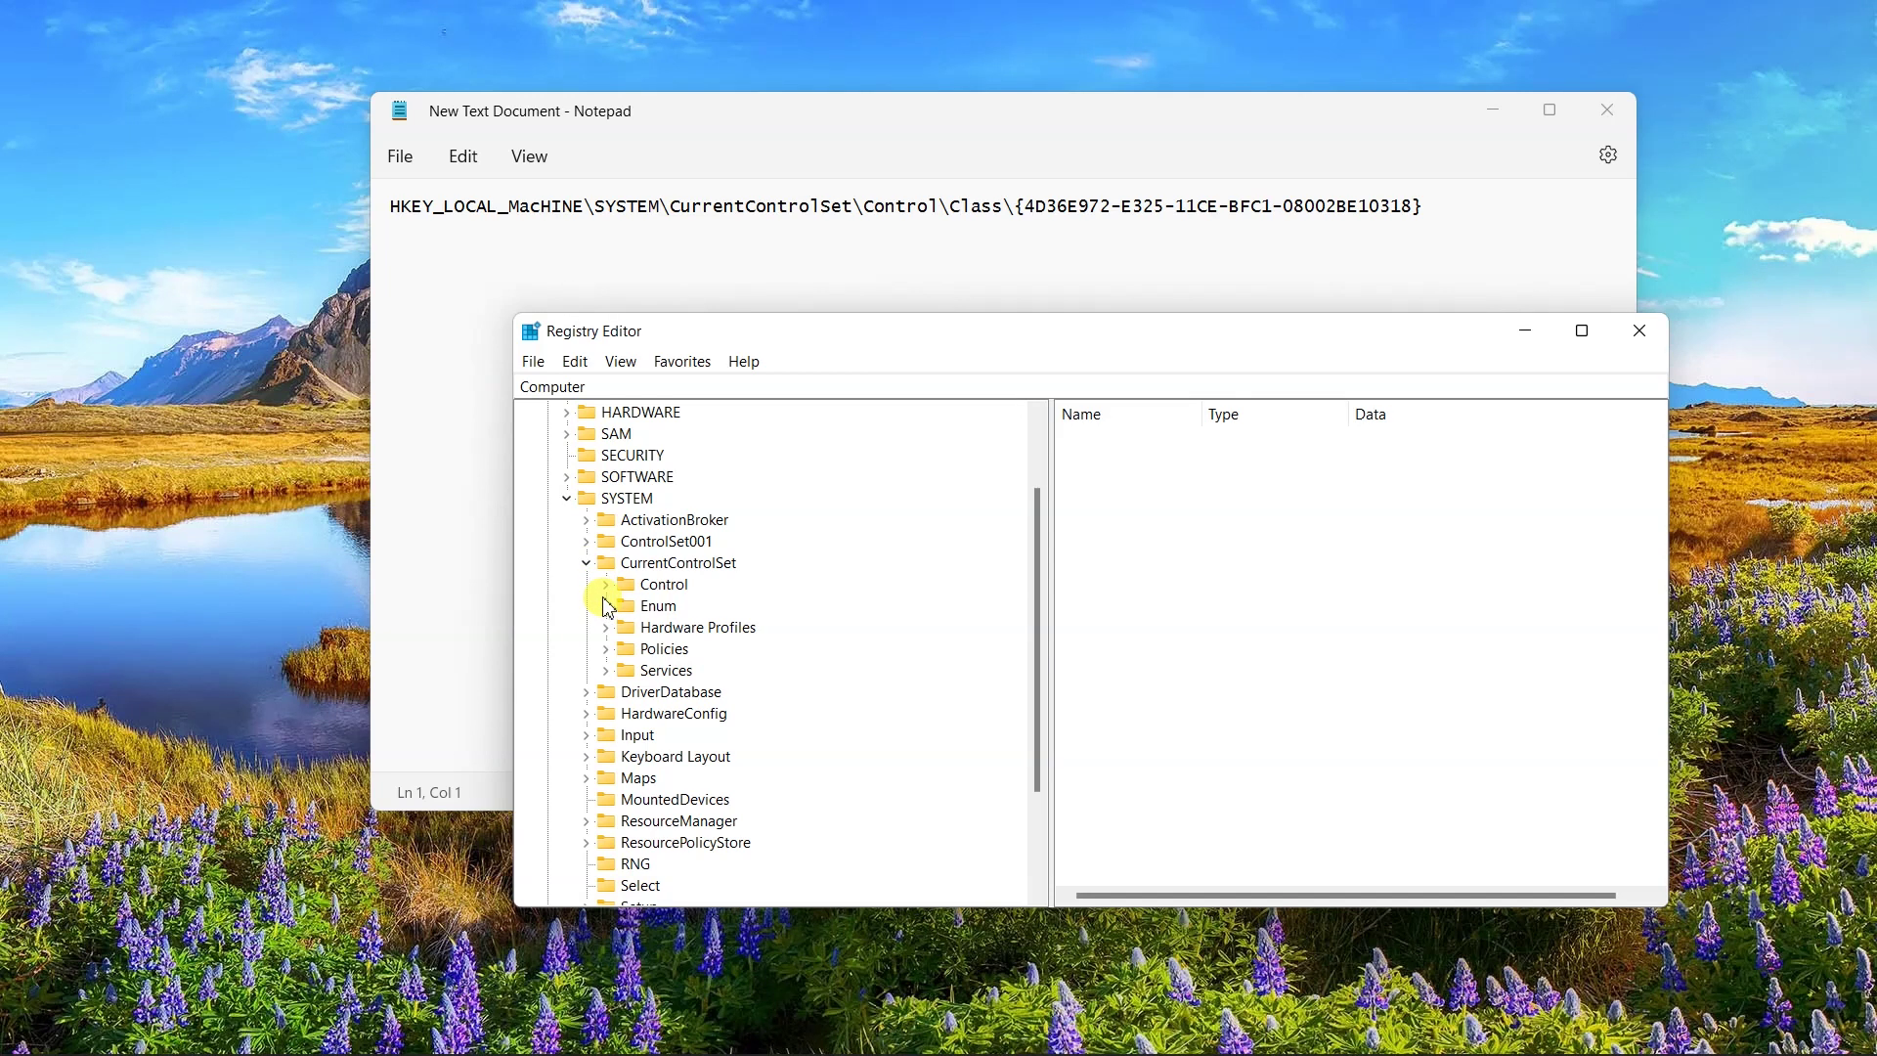
click(606, 586)
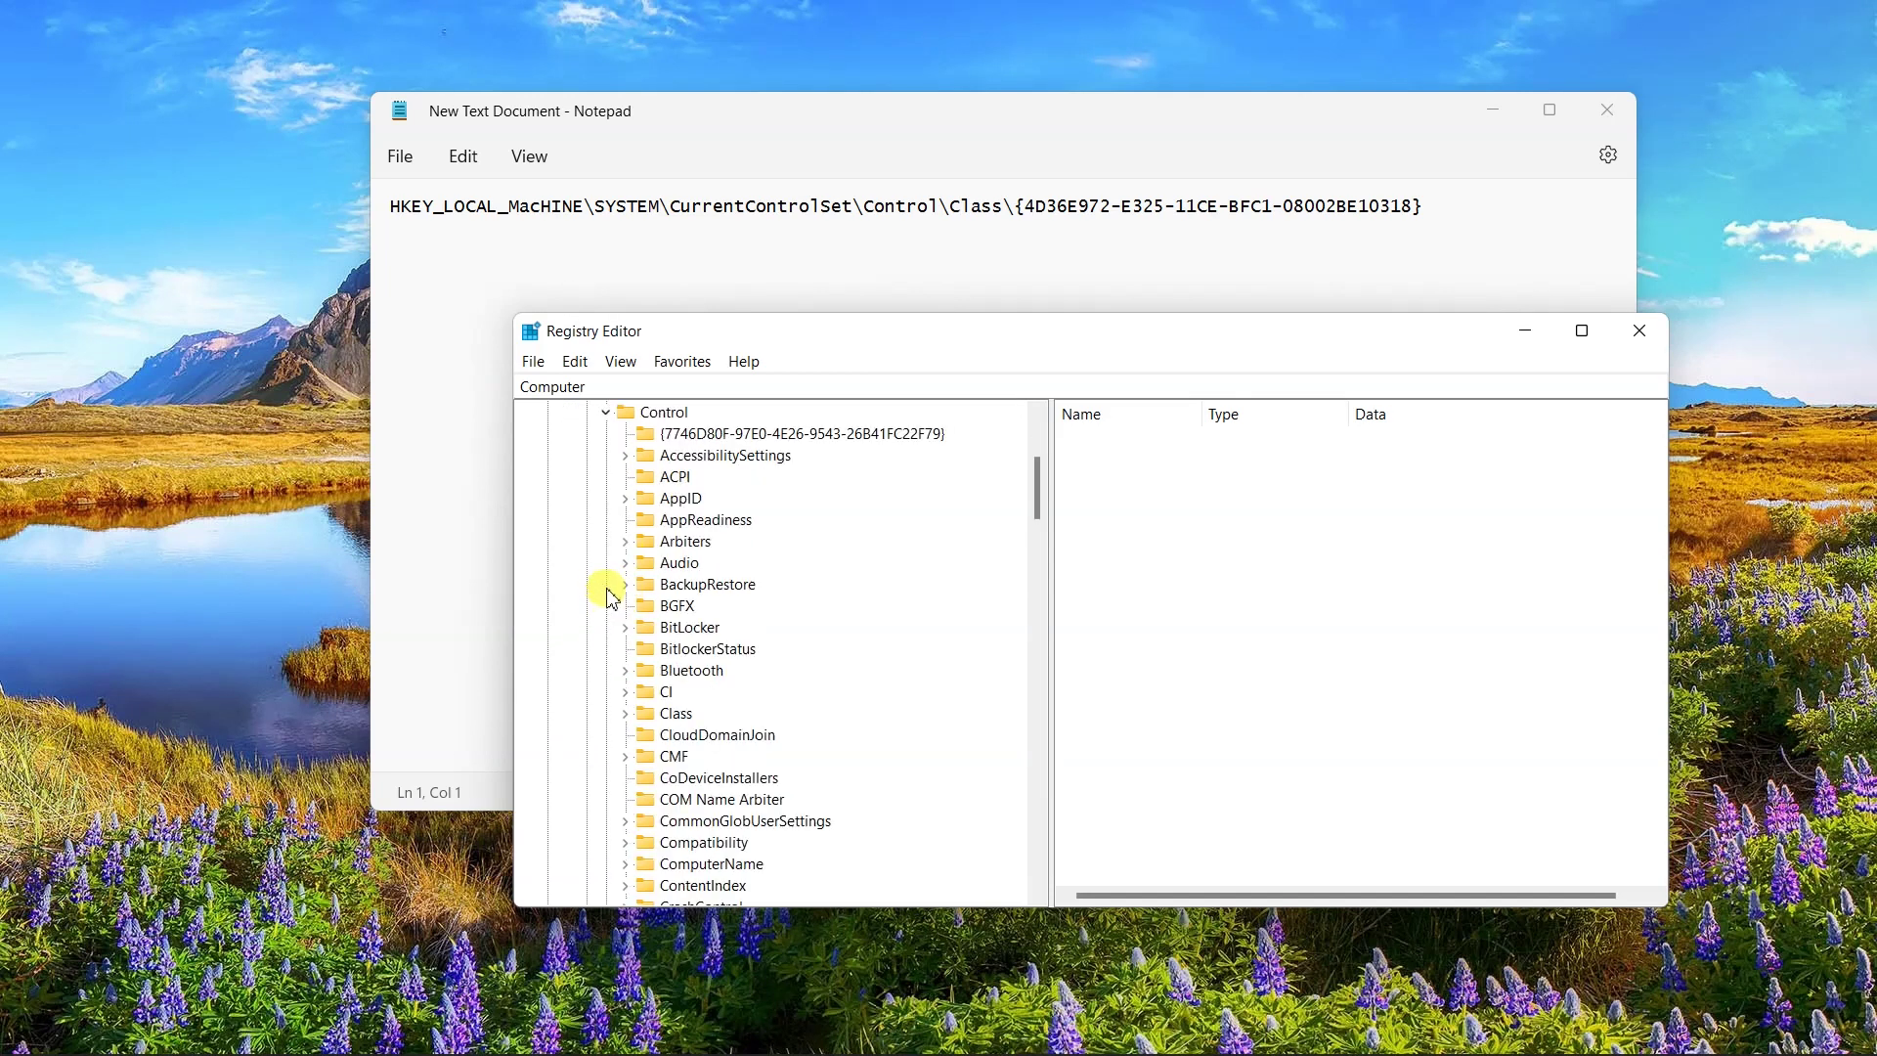
click(627, 715)
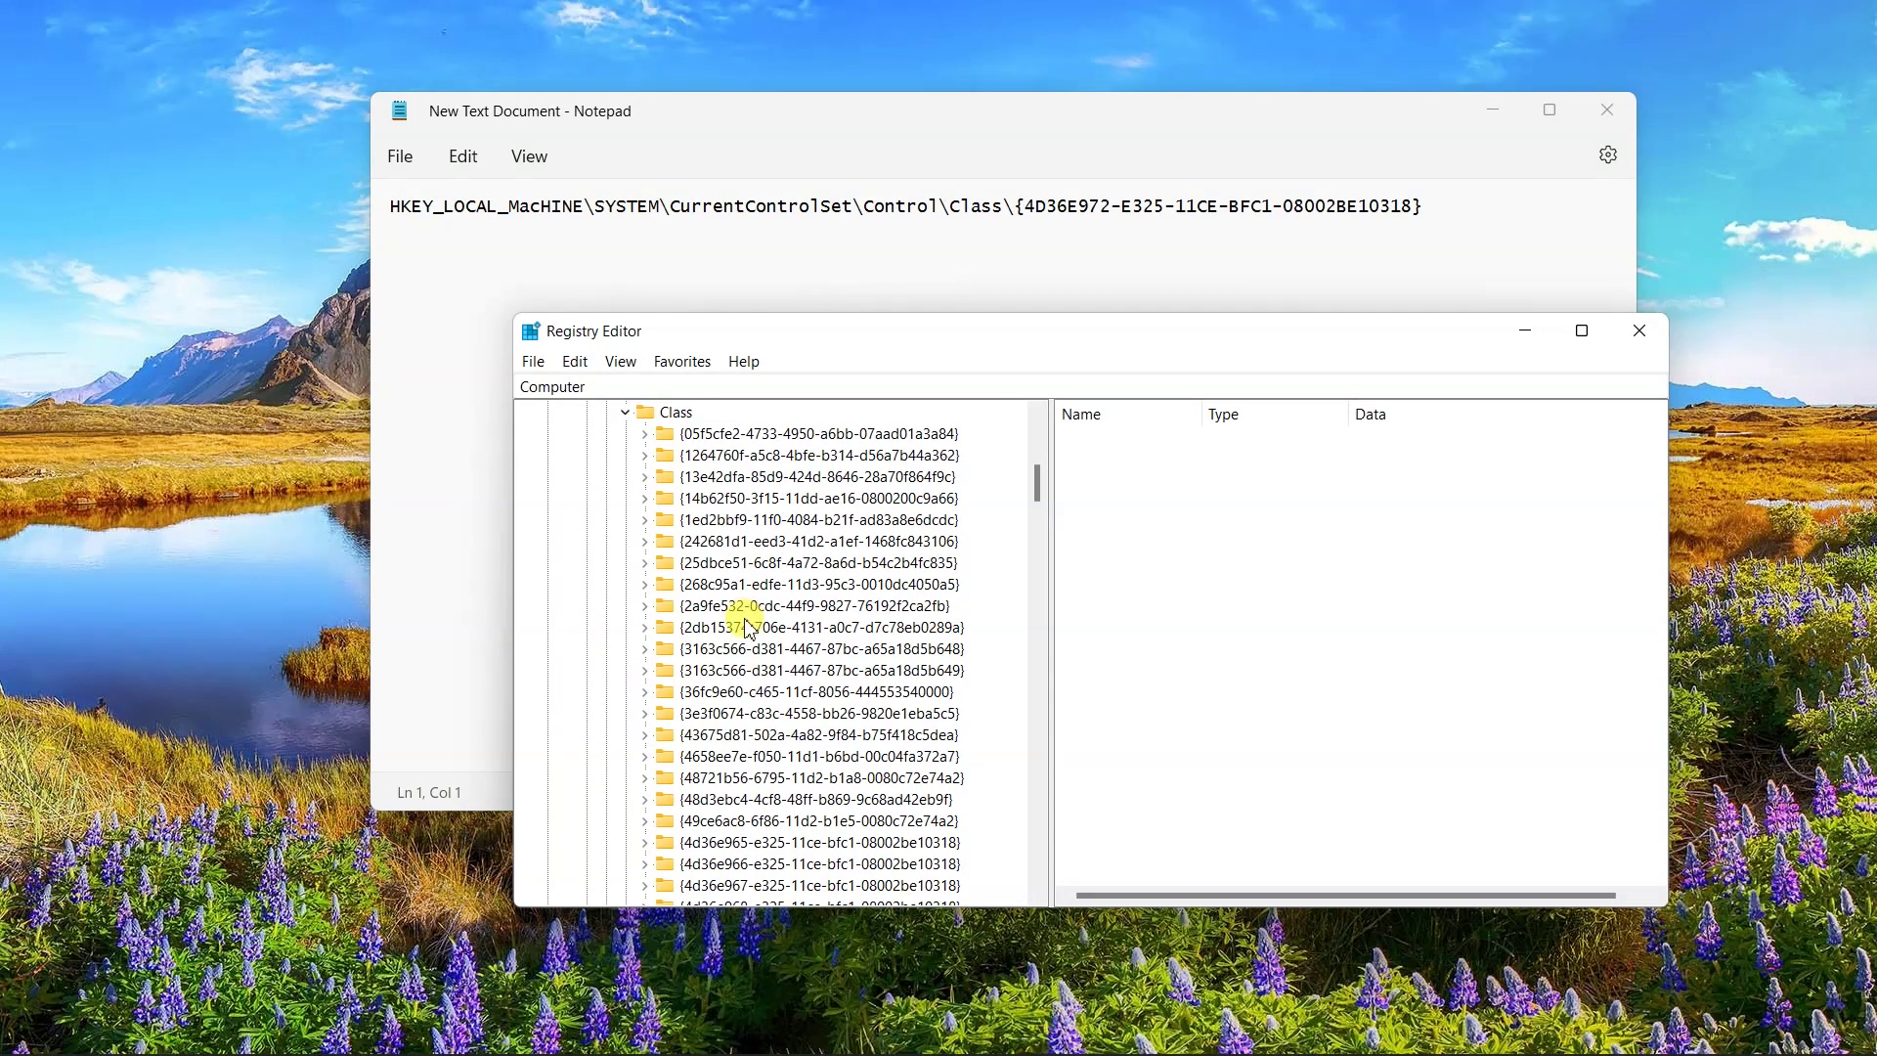
scroll(748, 632, down, 4)
scroll(747, 632, down, 1)
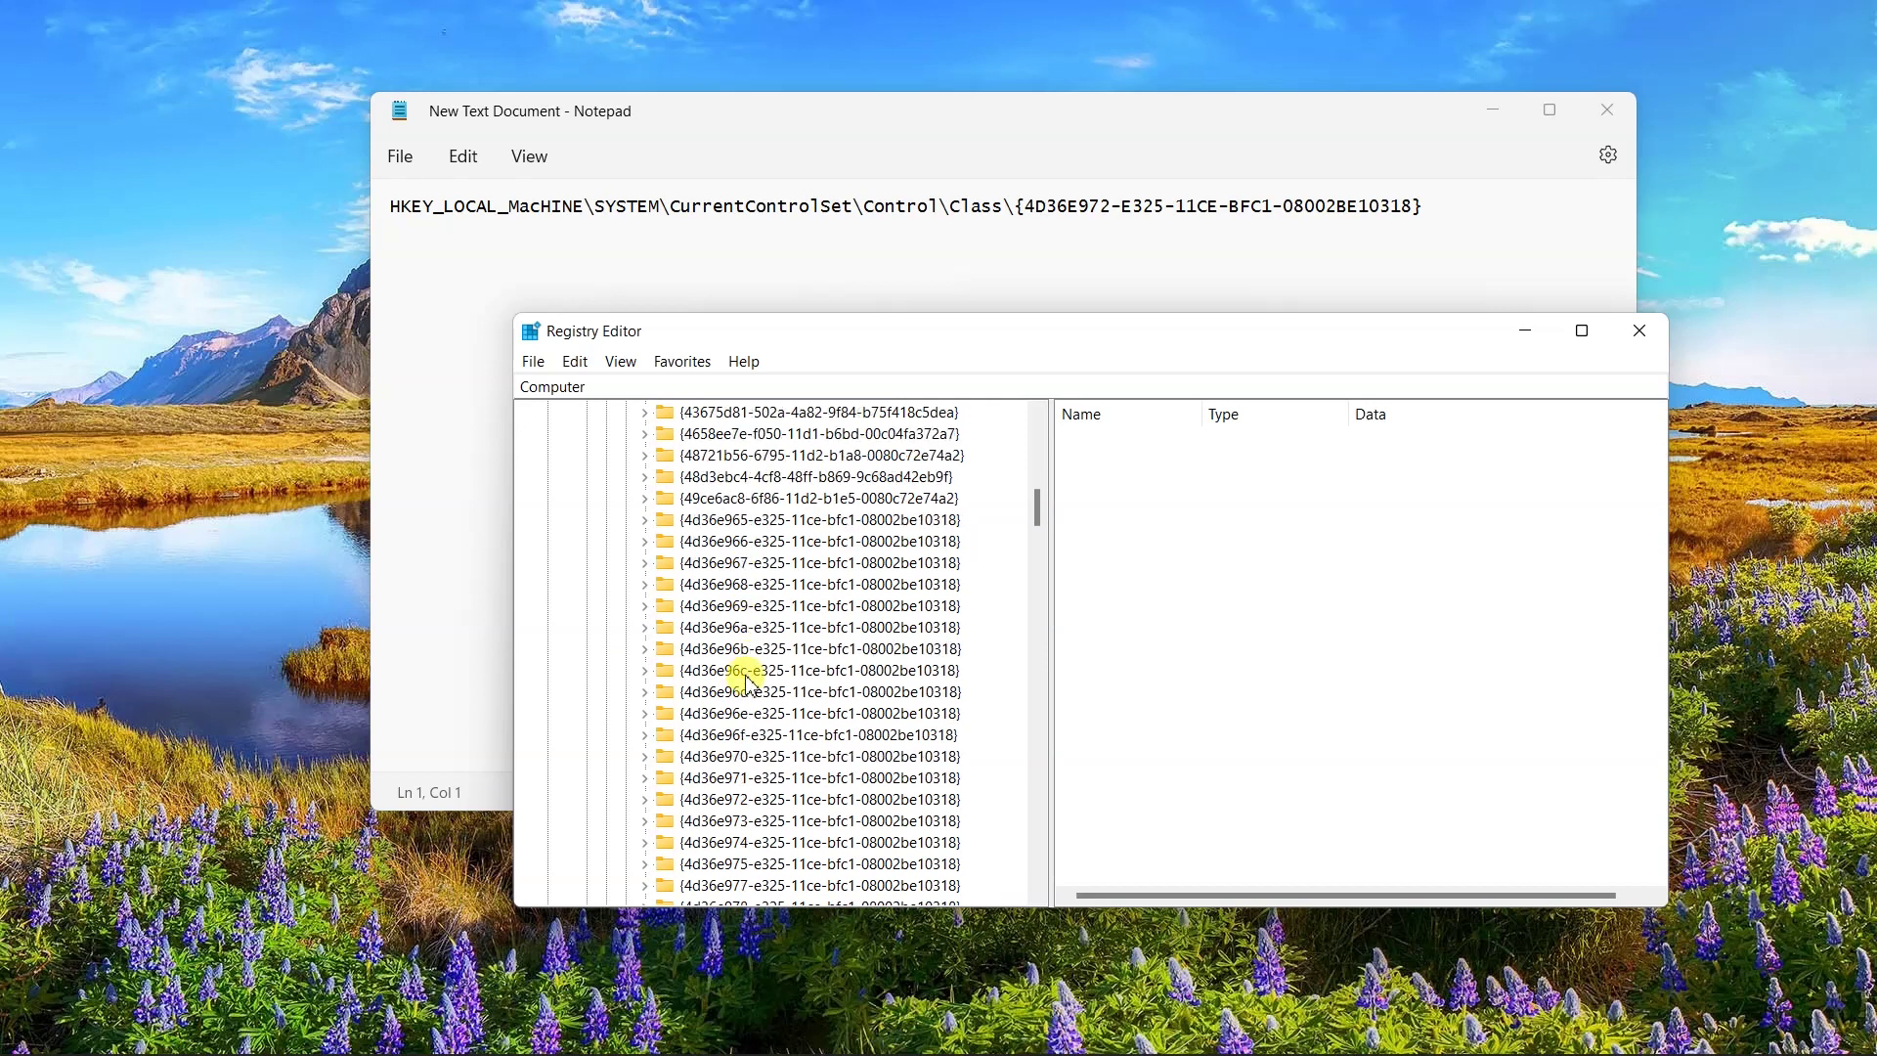
click(738, 802)
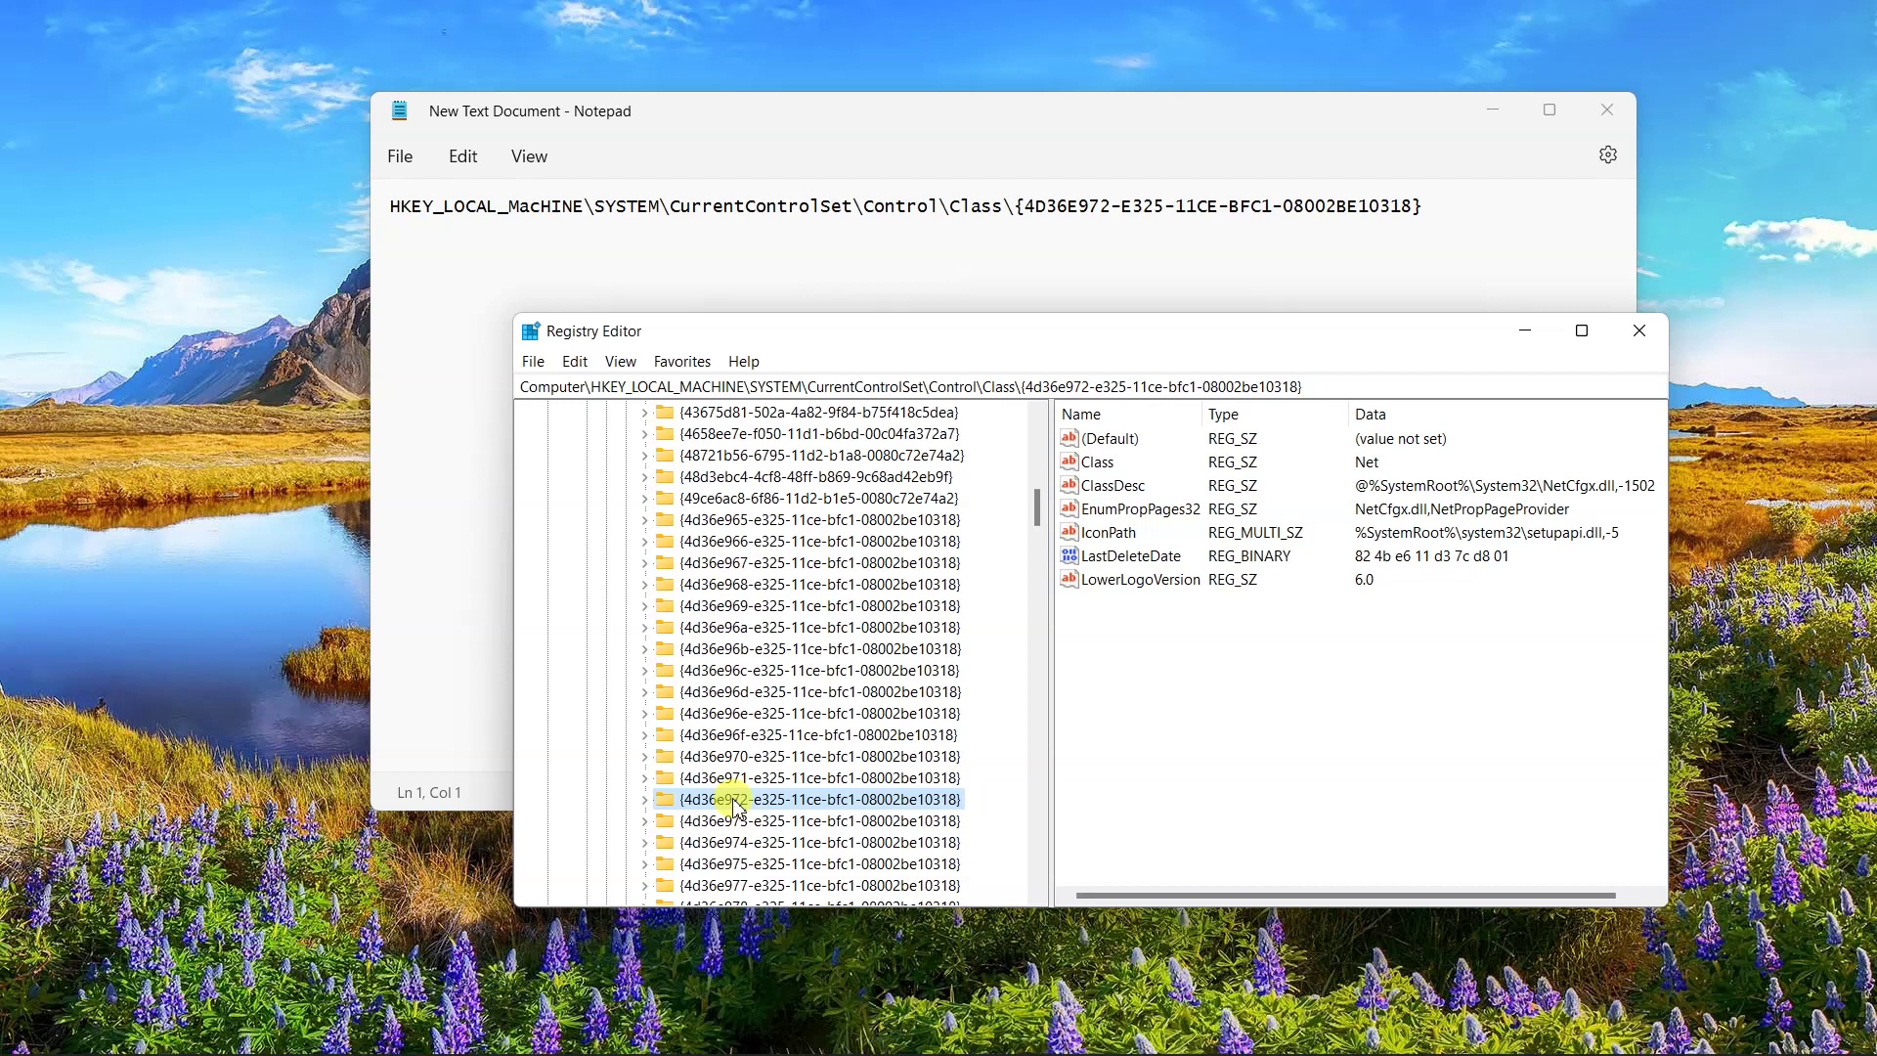
Expand the network class key and check the DriverDesc of subkeys 0000, 0001 and 0002.
click(645, 802)
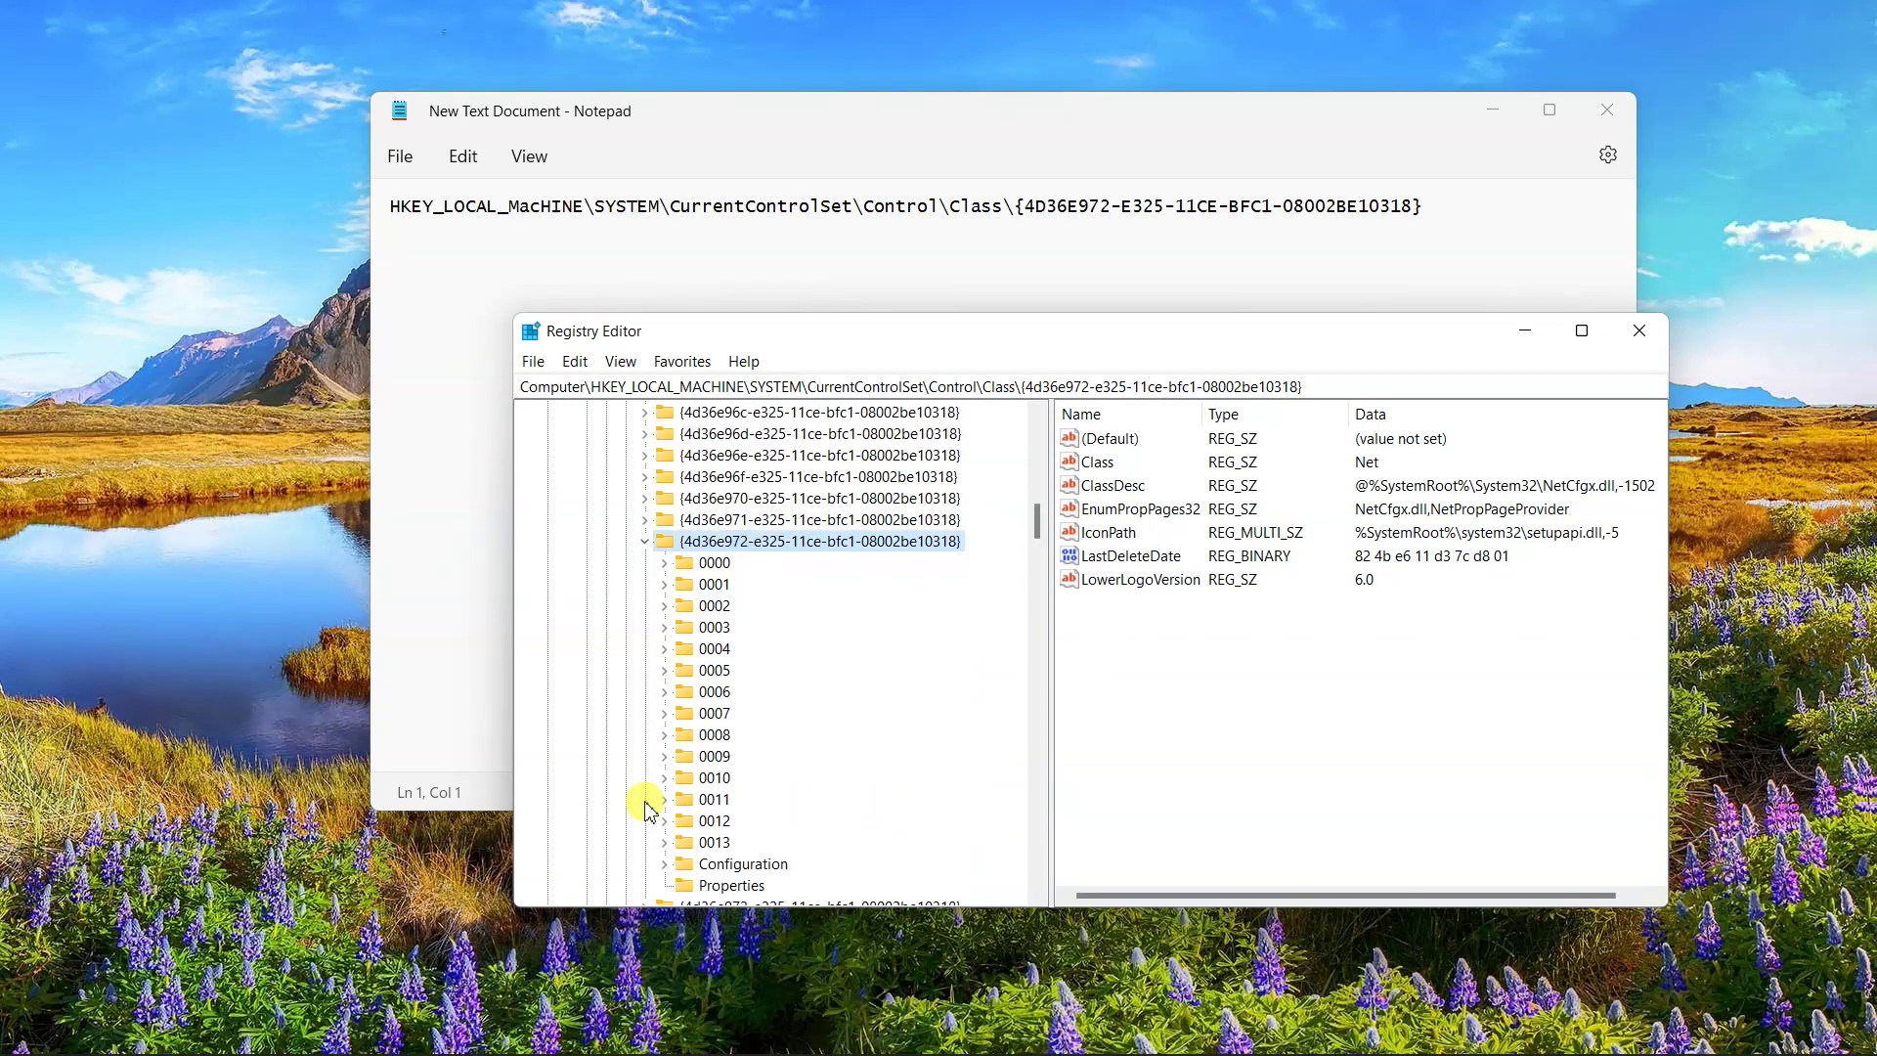
click(715, 564)
scroll(1388, 582, down, 1)
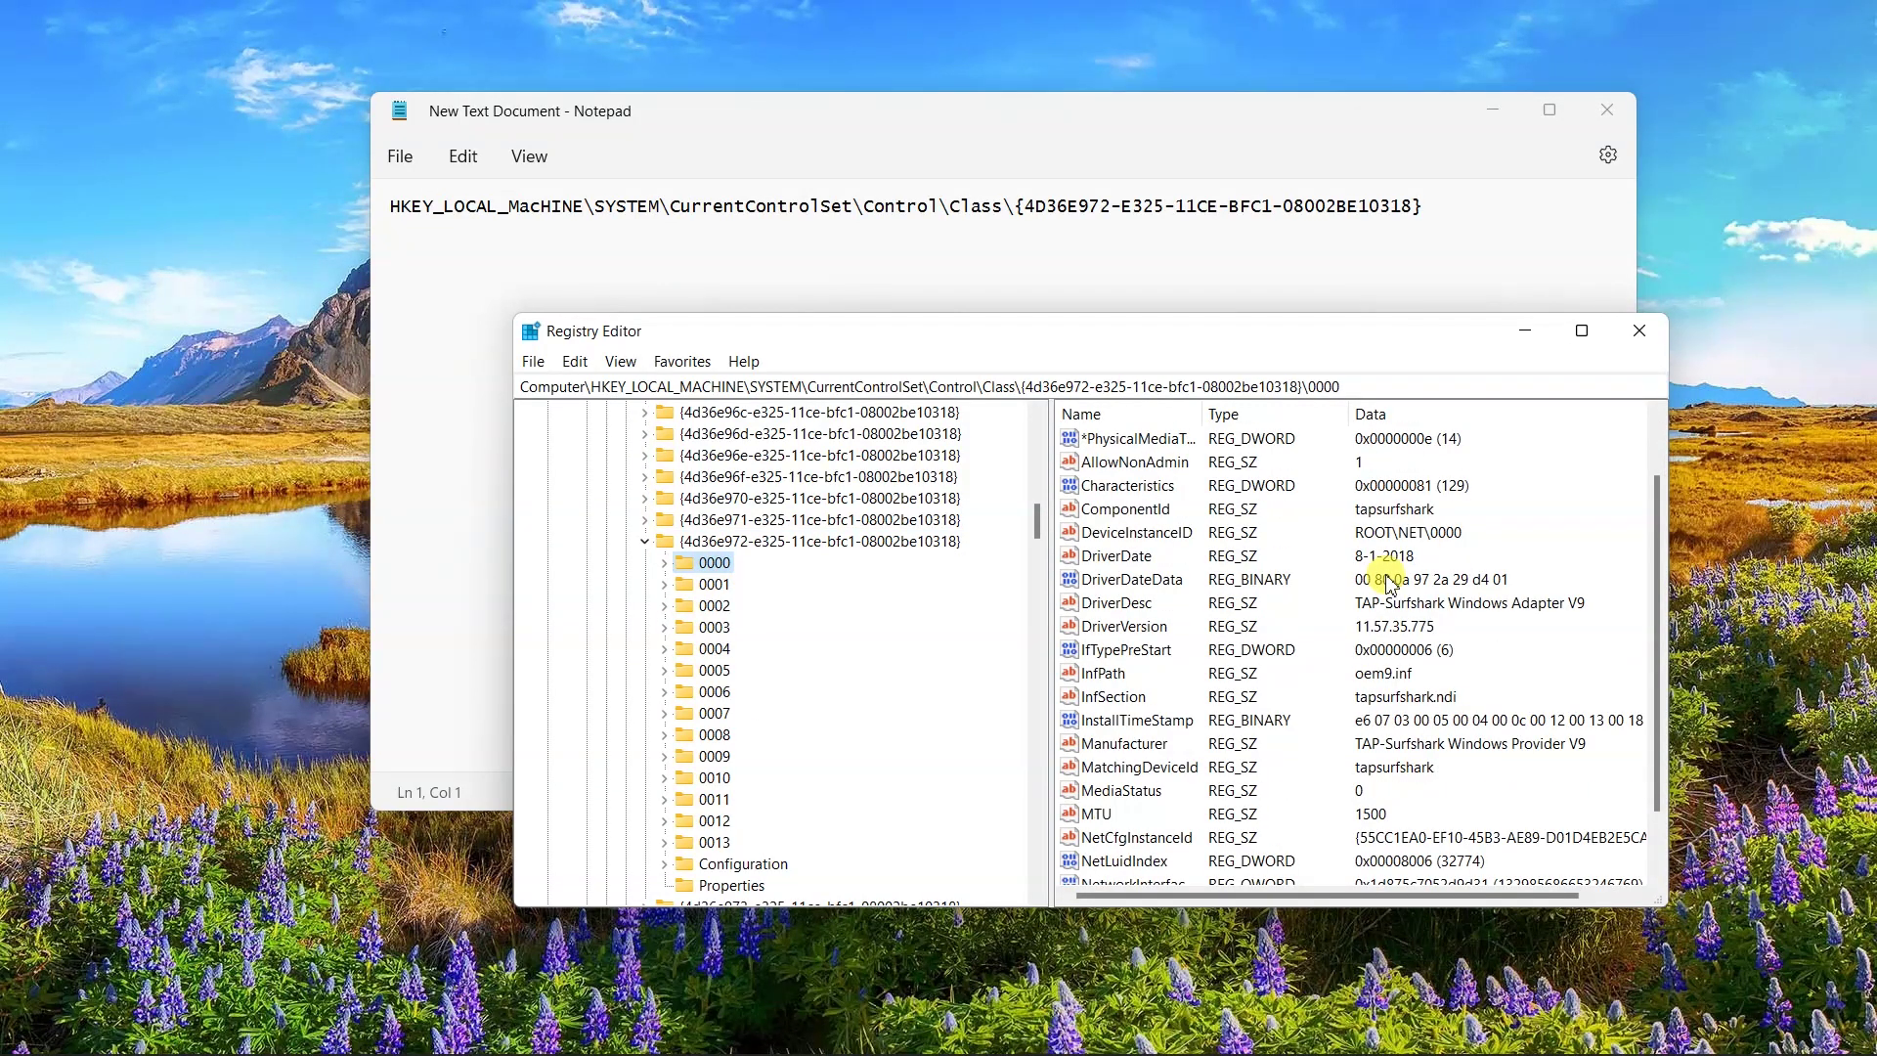
click(1133, 604)
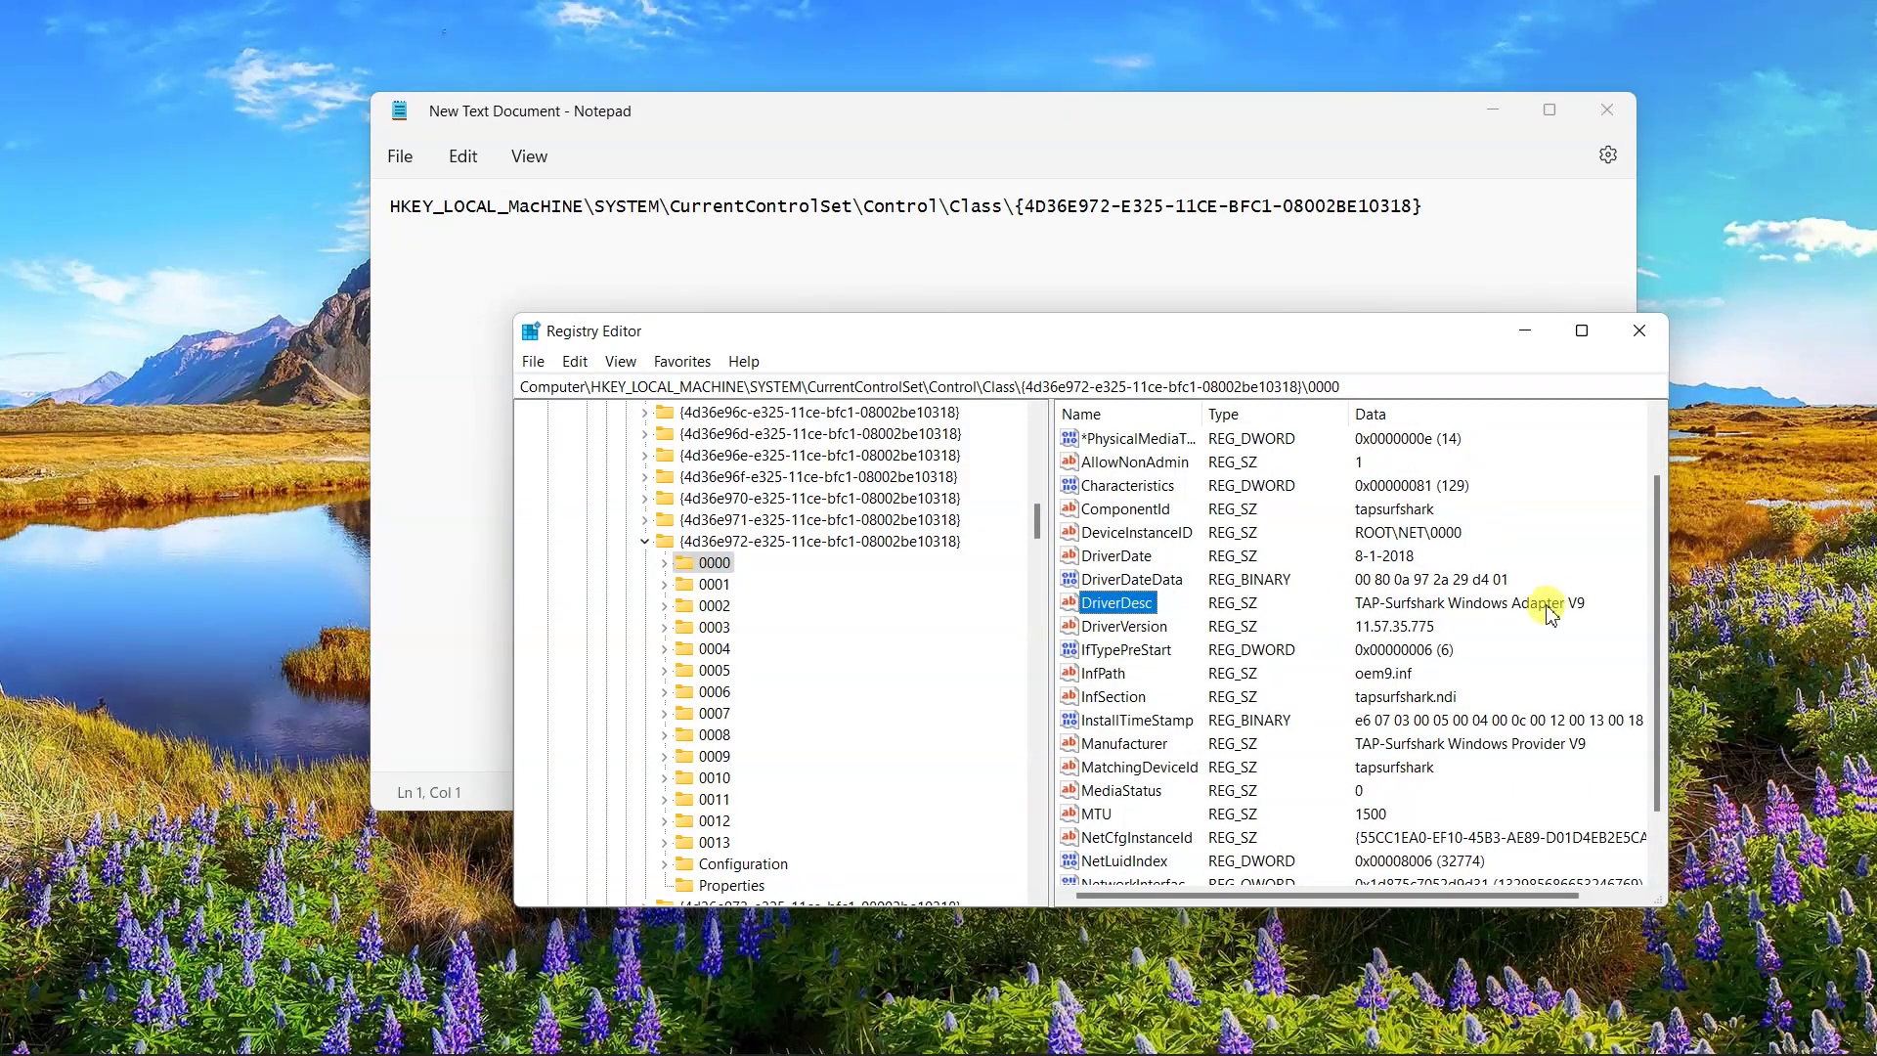
click(715, 585)
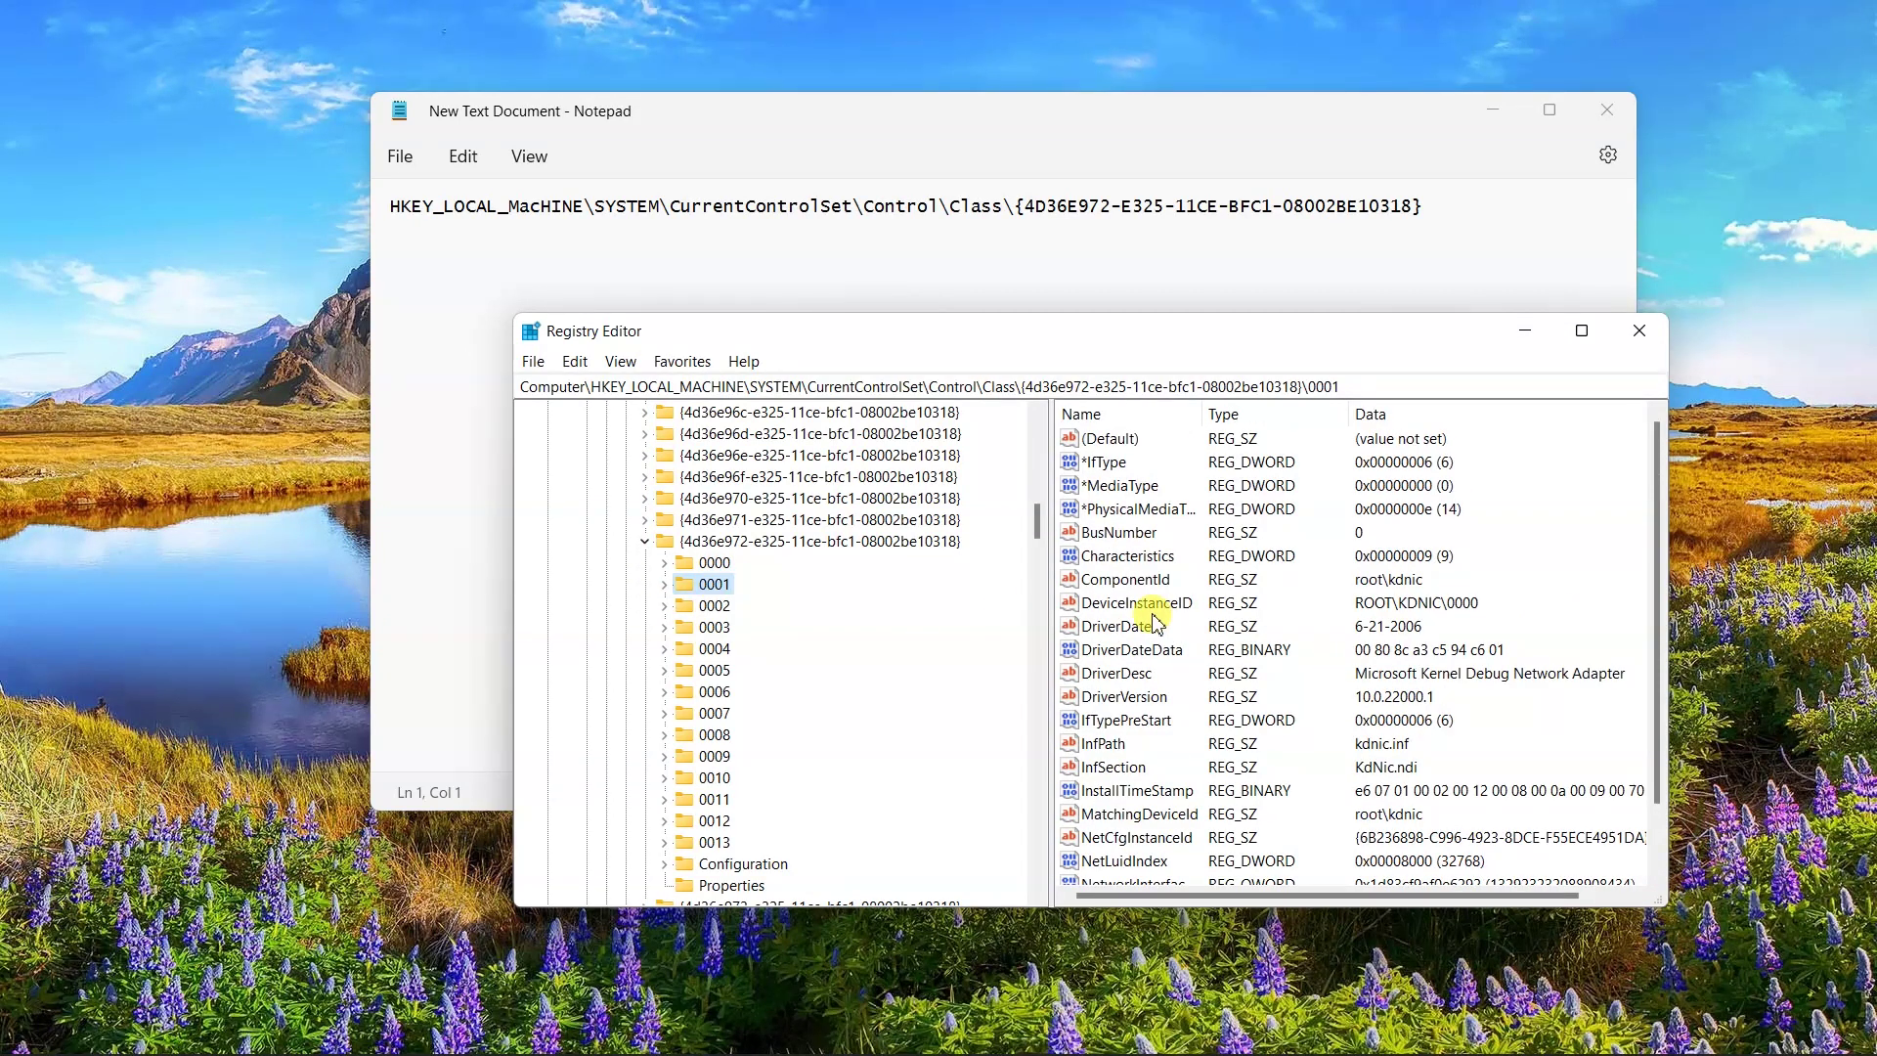
click(1124, 673)
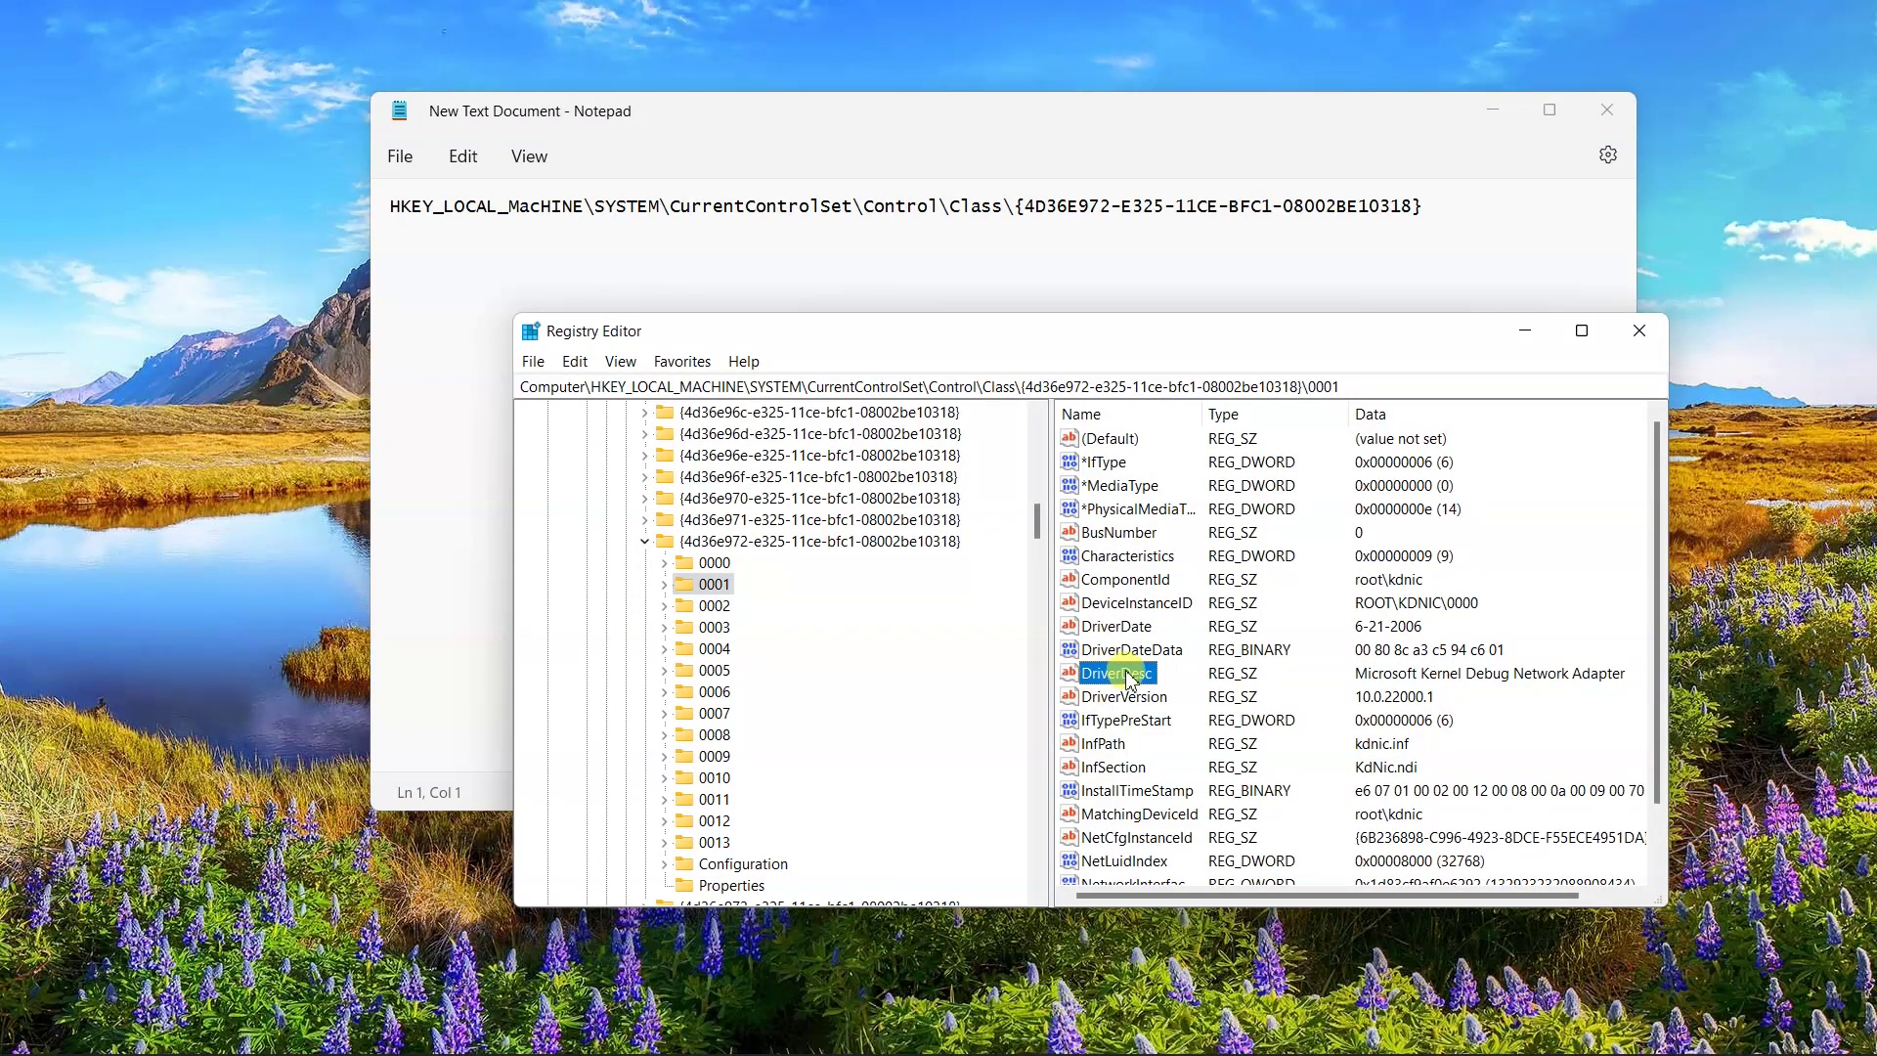
click(701, 606)
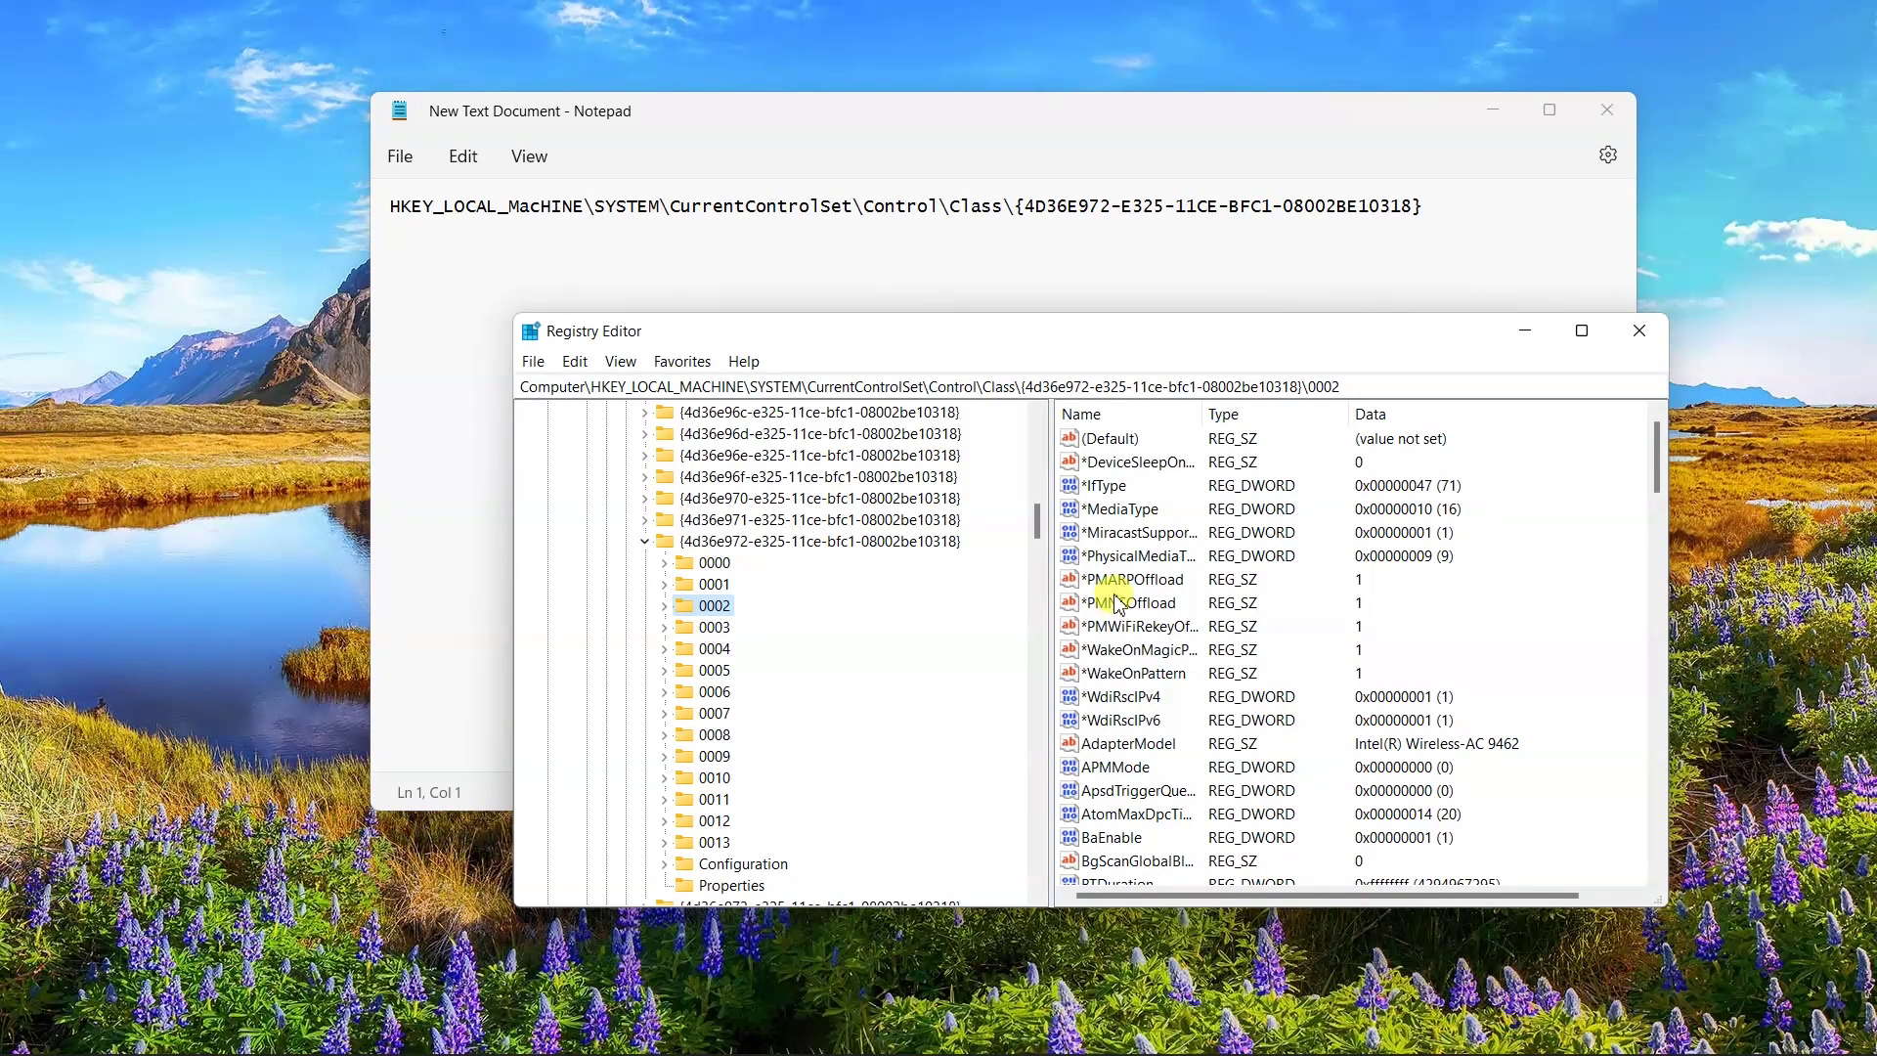
scroll(1119, 603, down, 10)
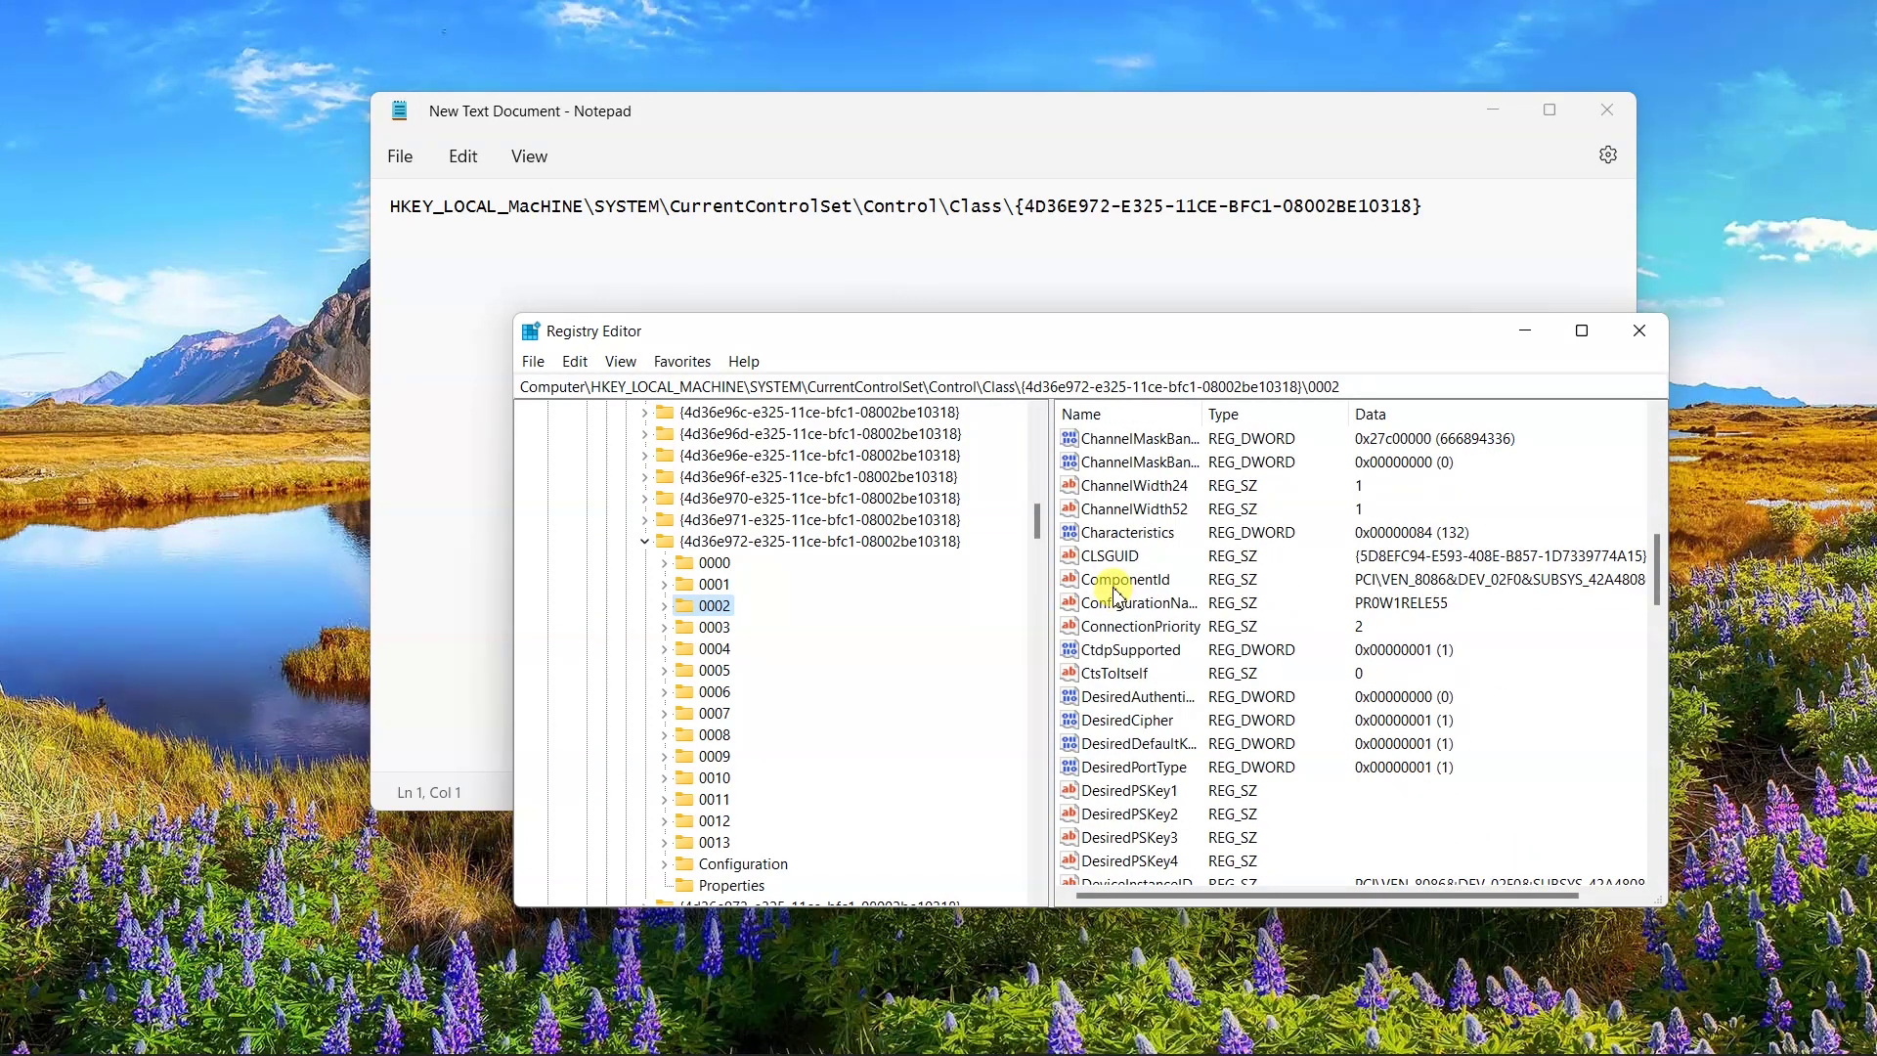
scroll(1117, 595, down, 2)
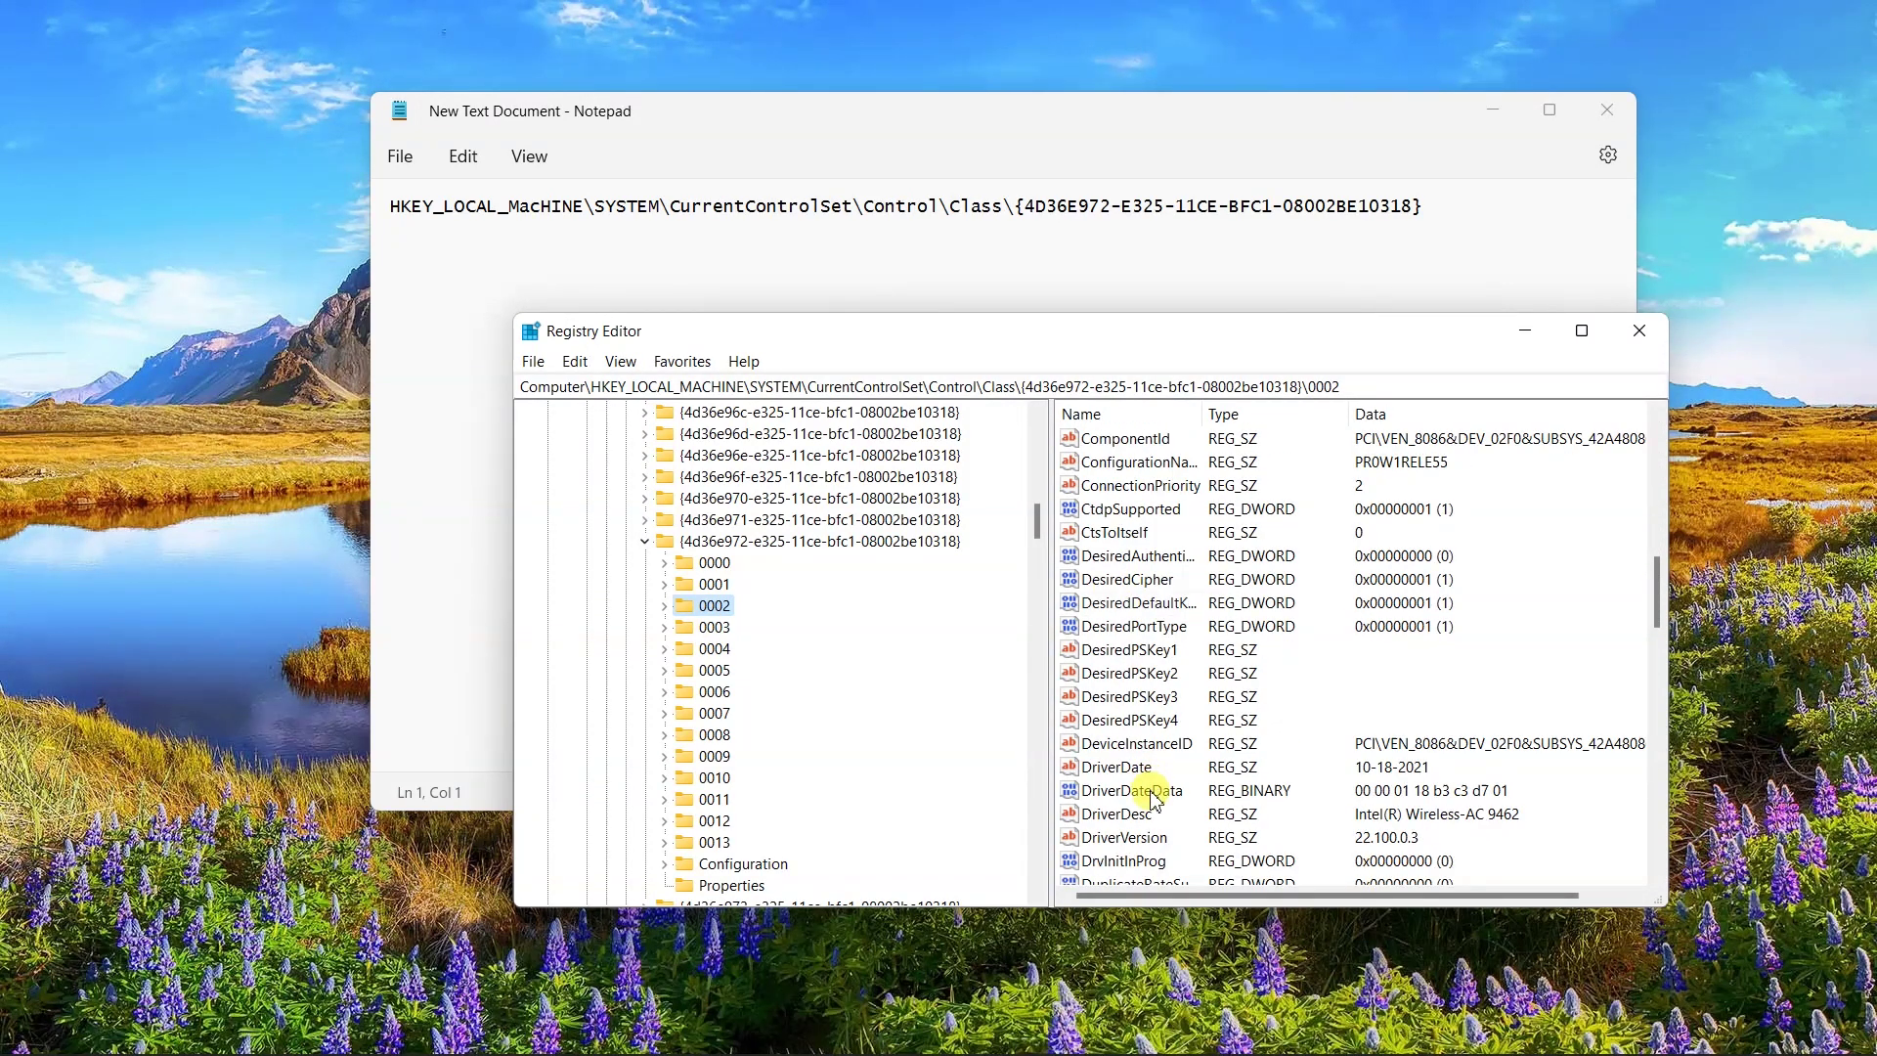
Select subkey 0003 and confirm its DriverDesc is Realtek PCIe GbE Family Controller.
click(715, 627)
scroll(1134, 630, down, 8)
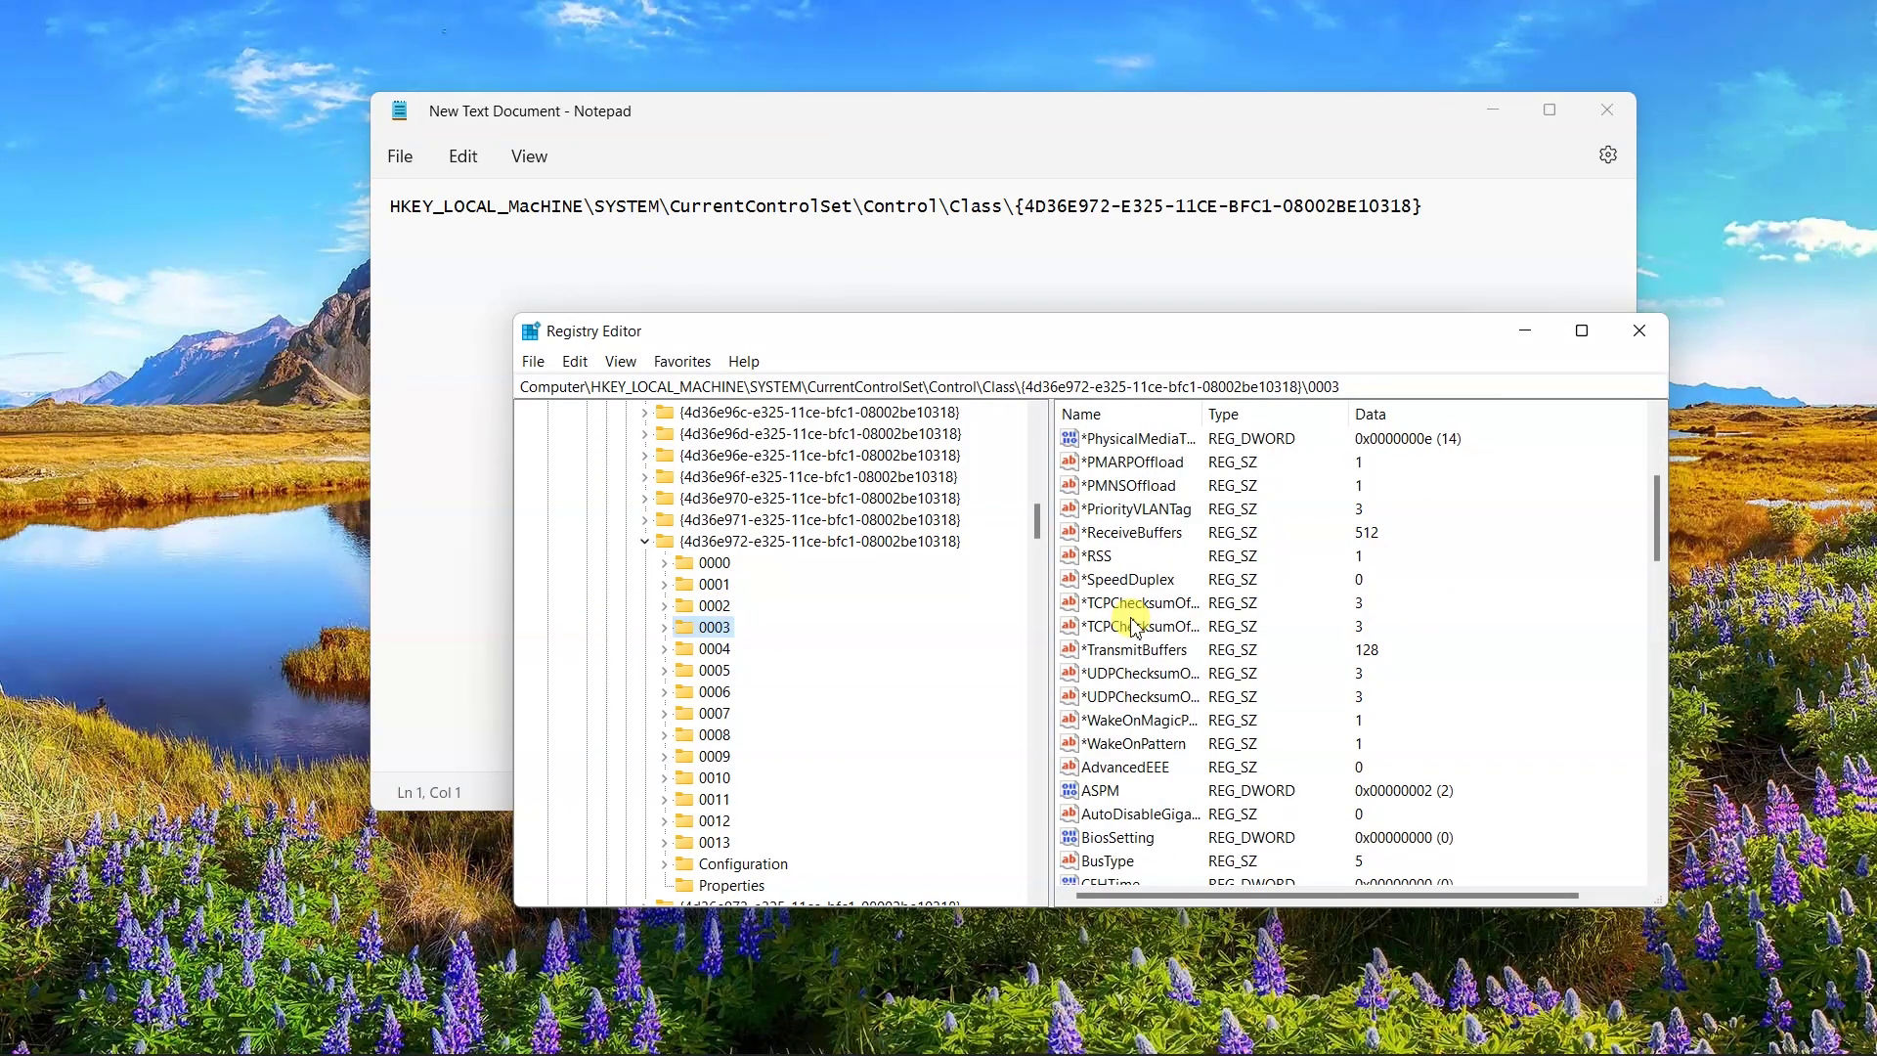
scroll(1133, 626, down, 1)
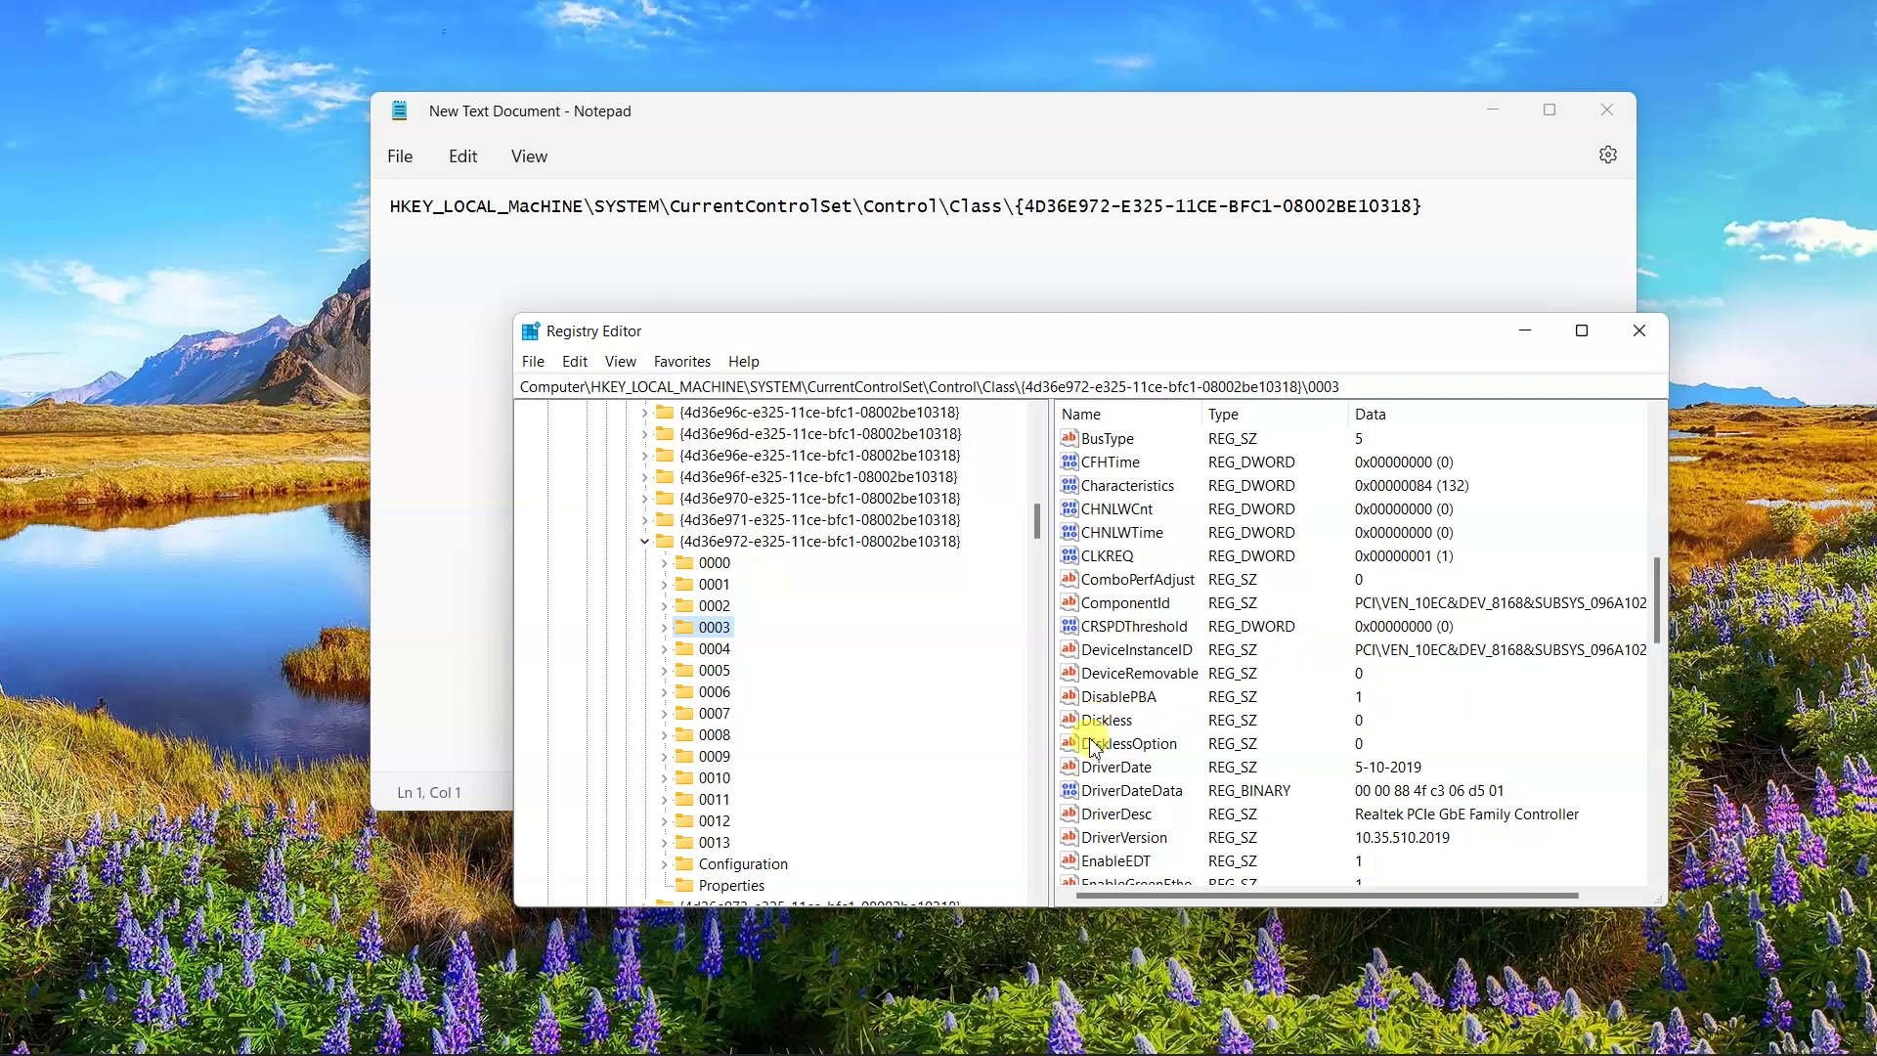
scroll(1131, 665, down, 1)
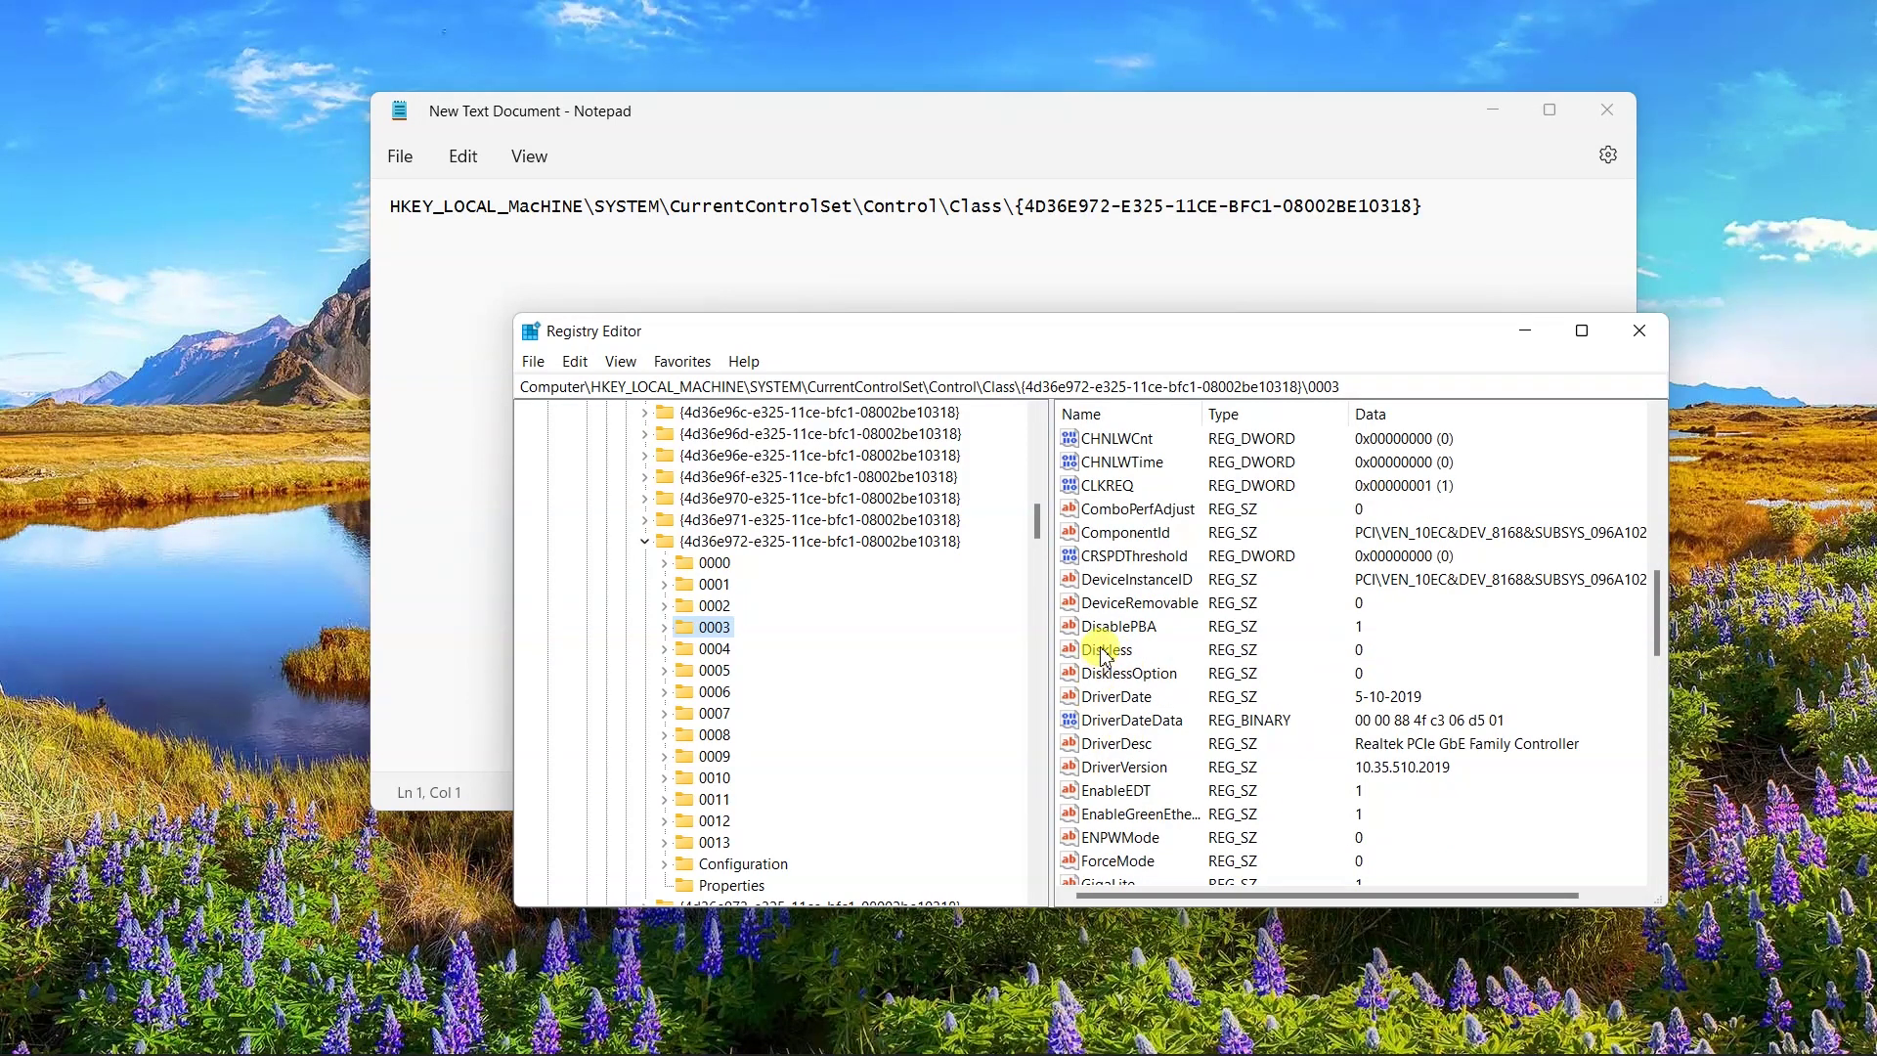
click(1124, 745)
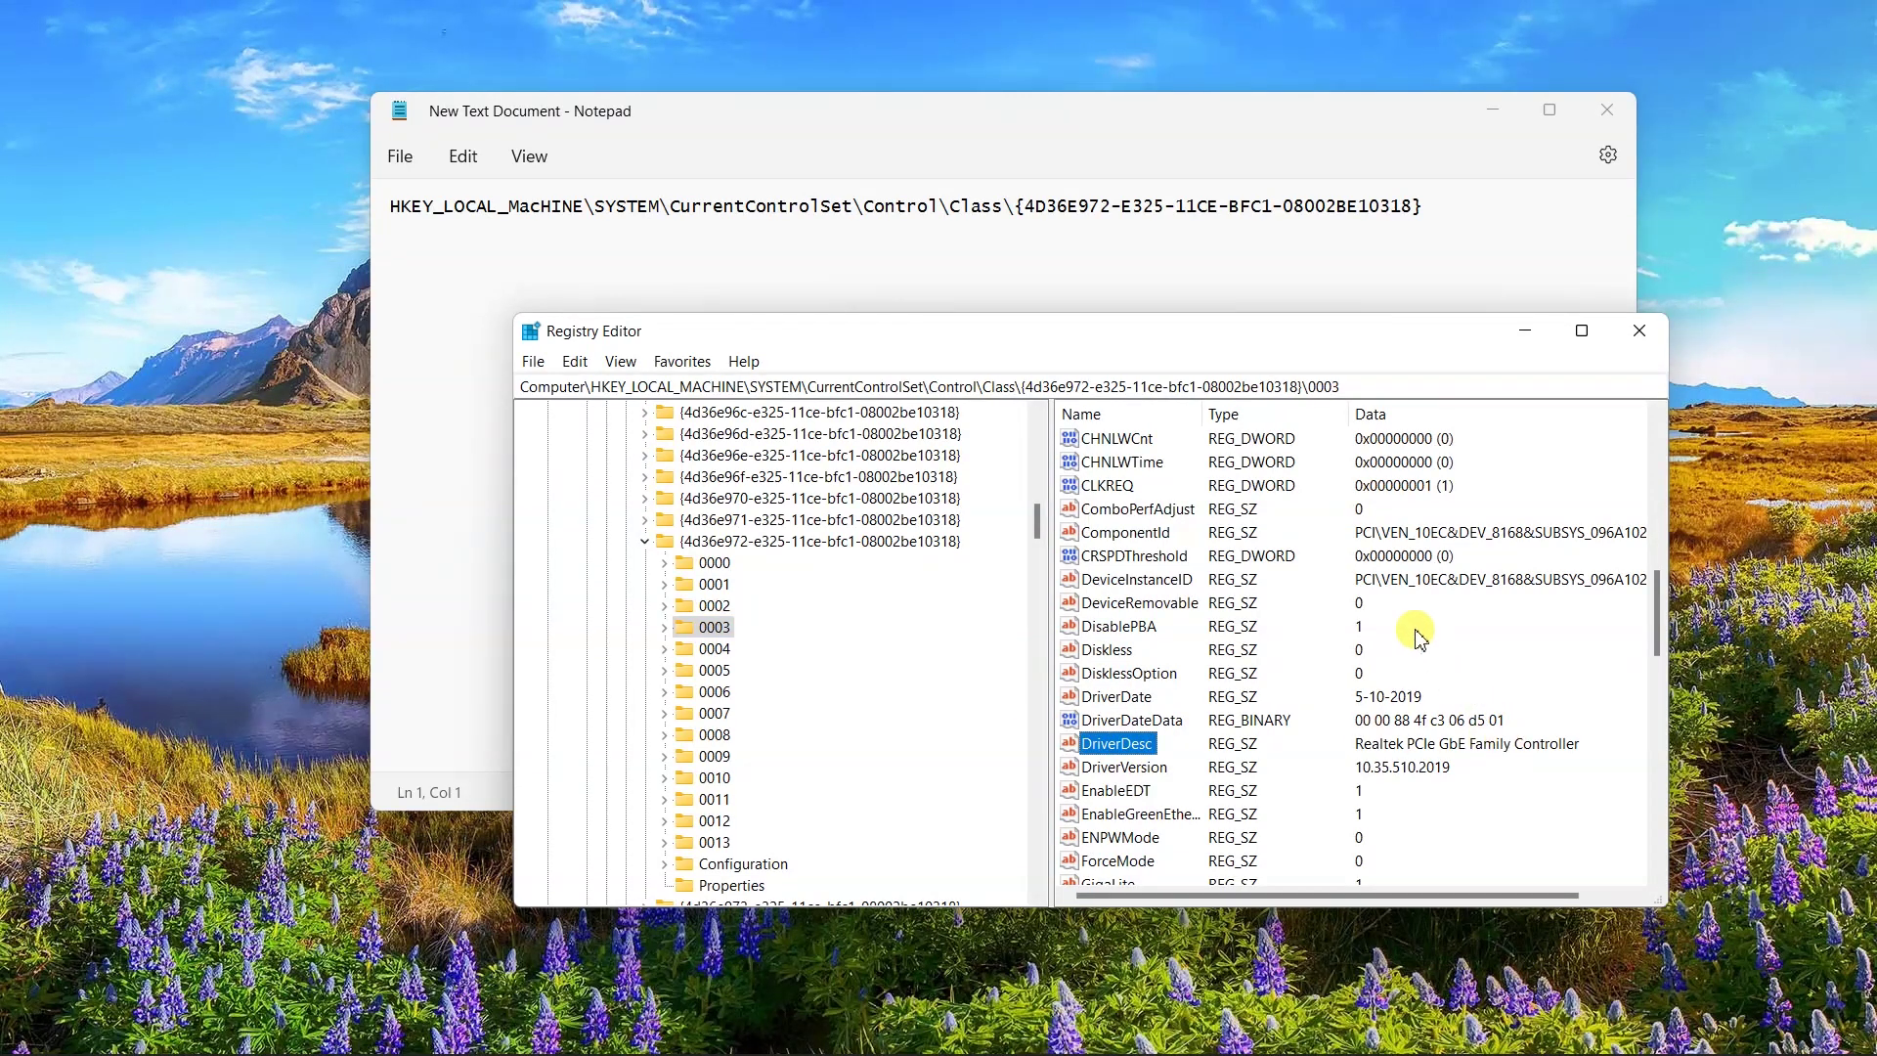
scroll(1420, 596, down, 1)
Create a new String Value under key 0003 and name it NetworkAddress.
drag(1184, 348, 1072, 293)
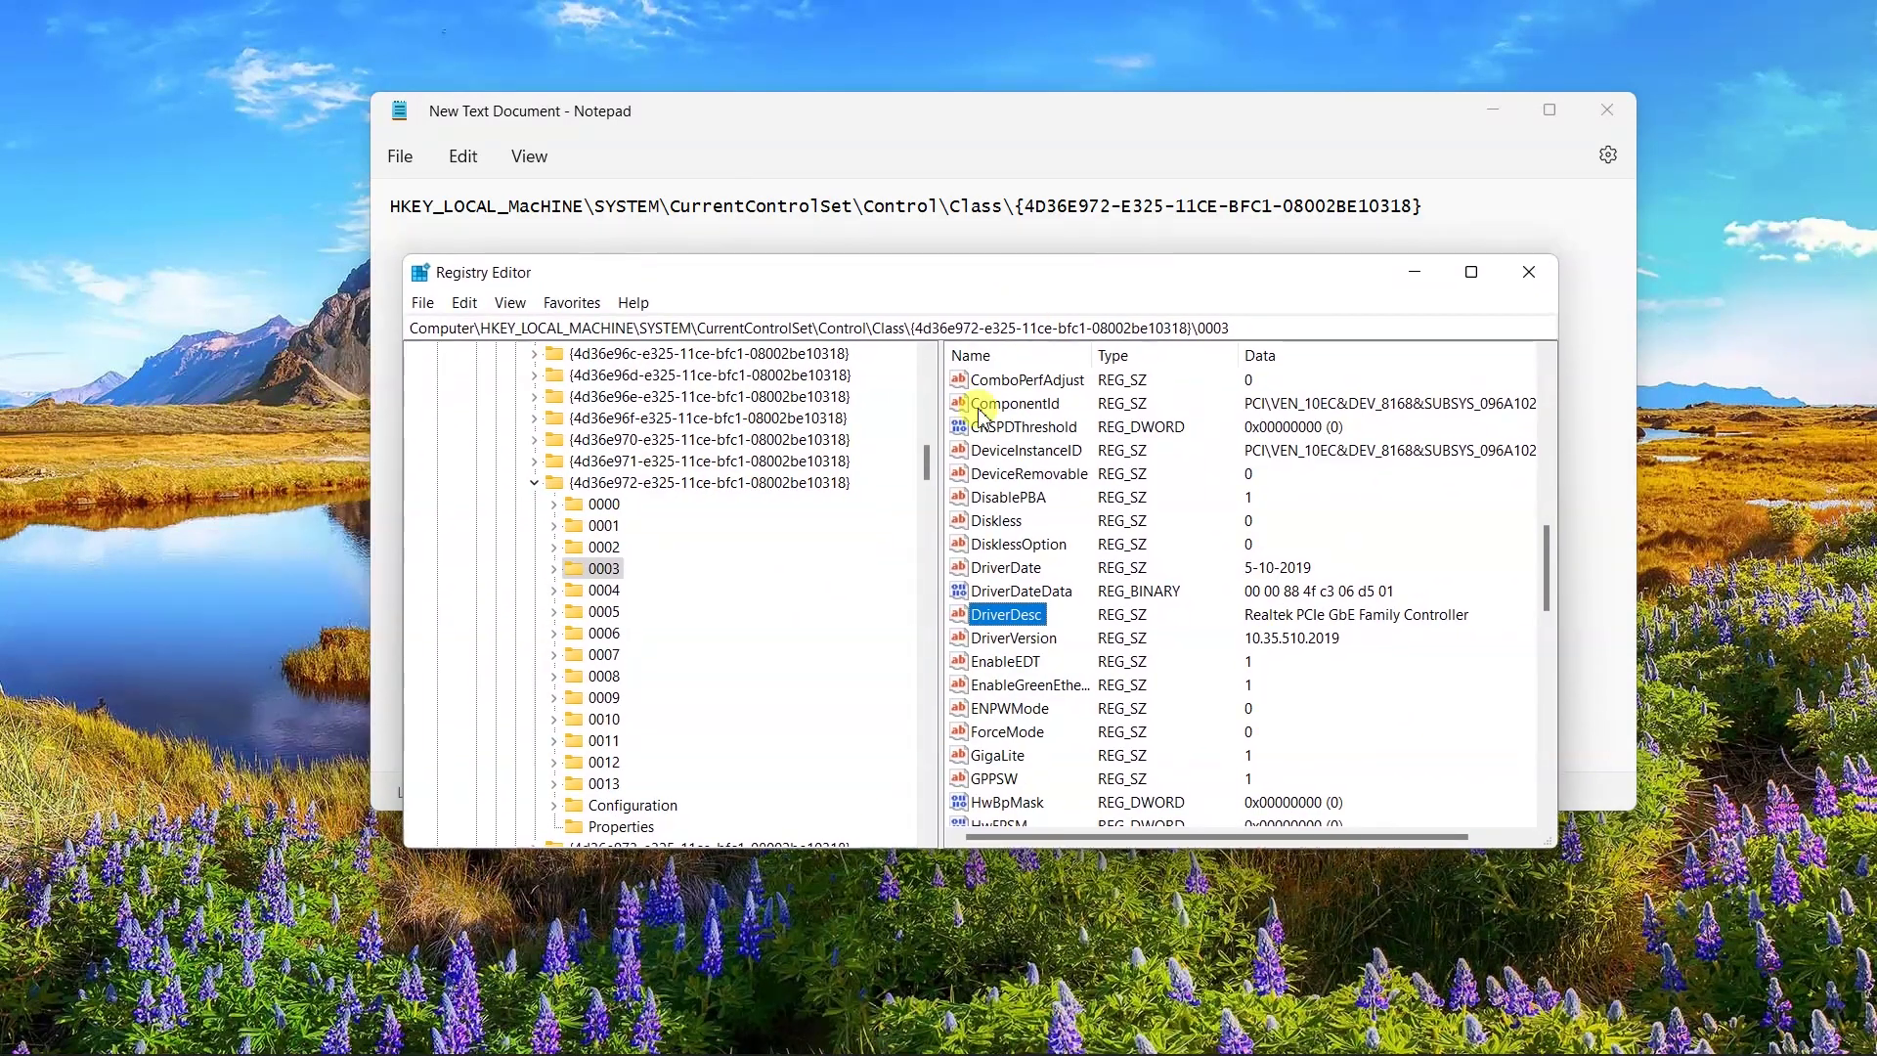
right_click(596, 573)
mouse_move(665, 607)
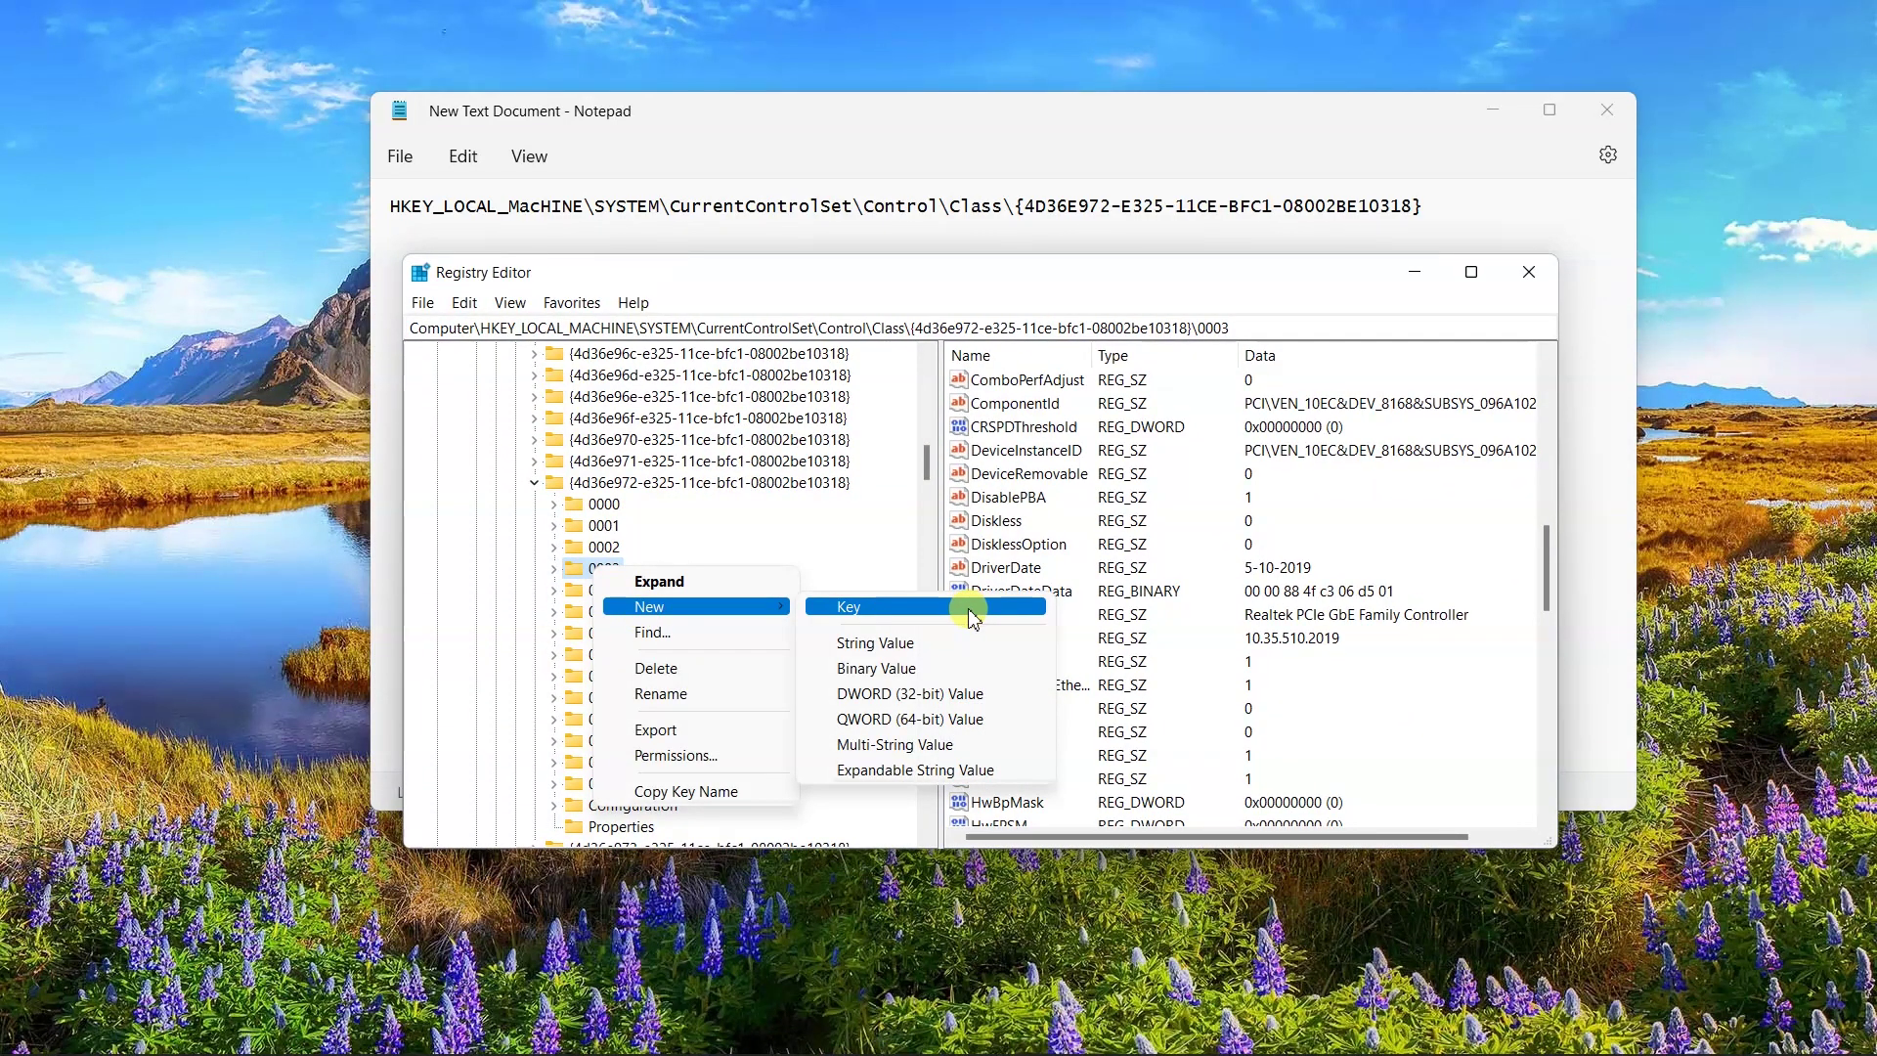
click(890, 642)
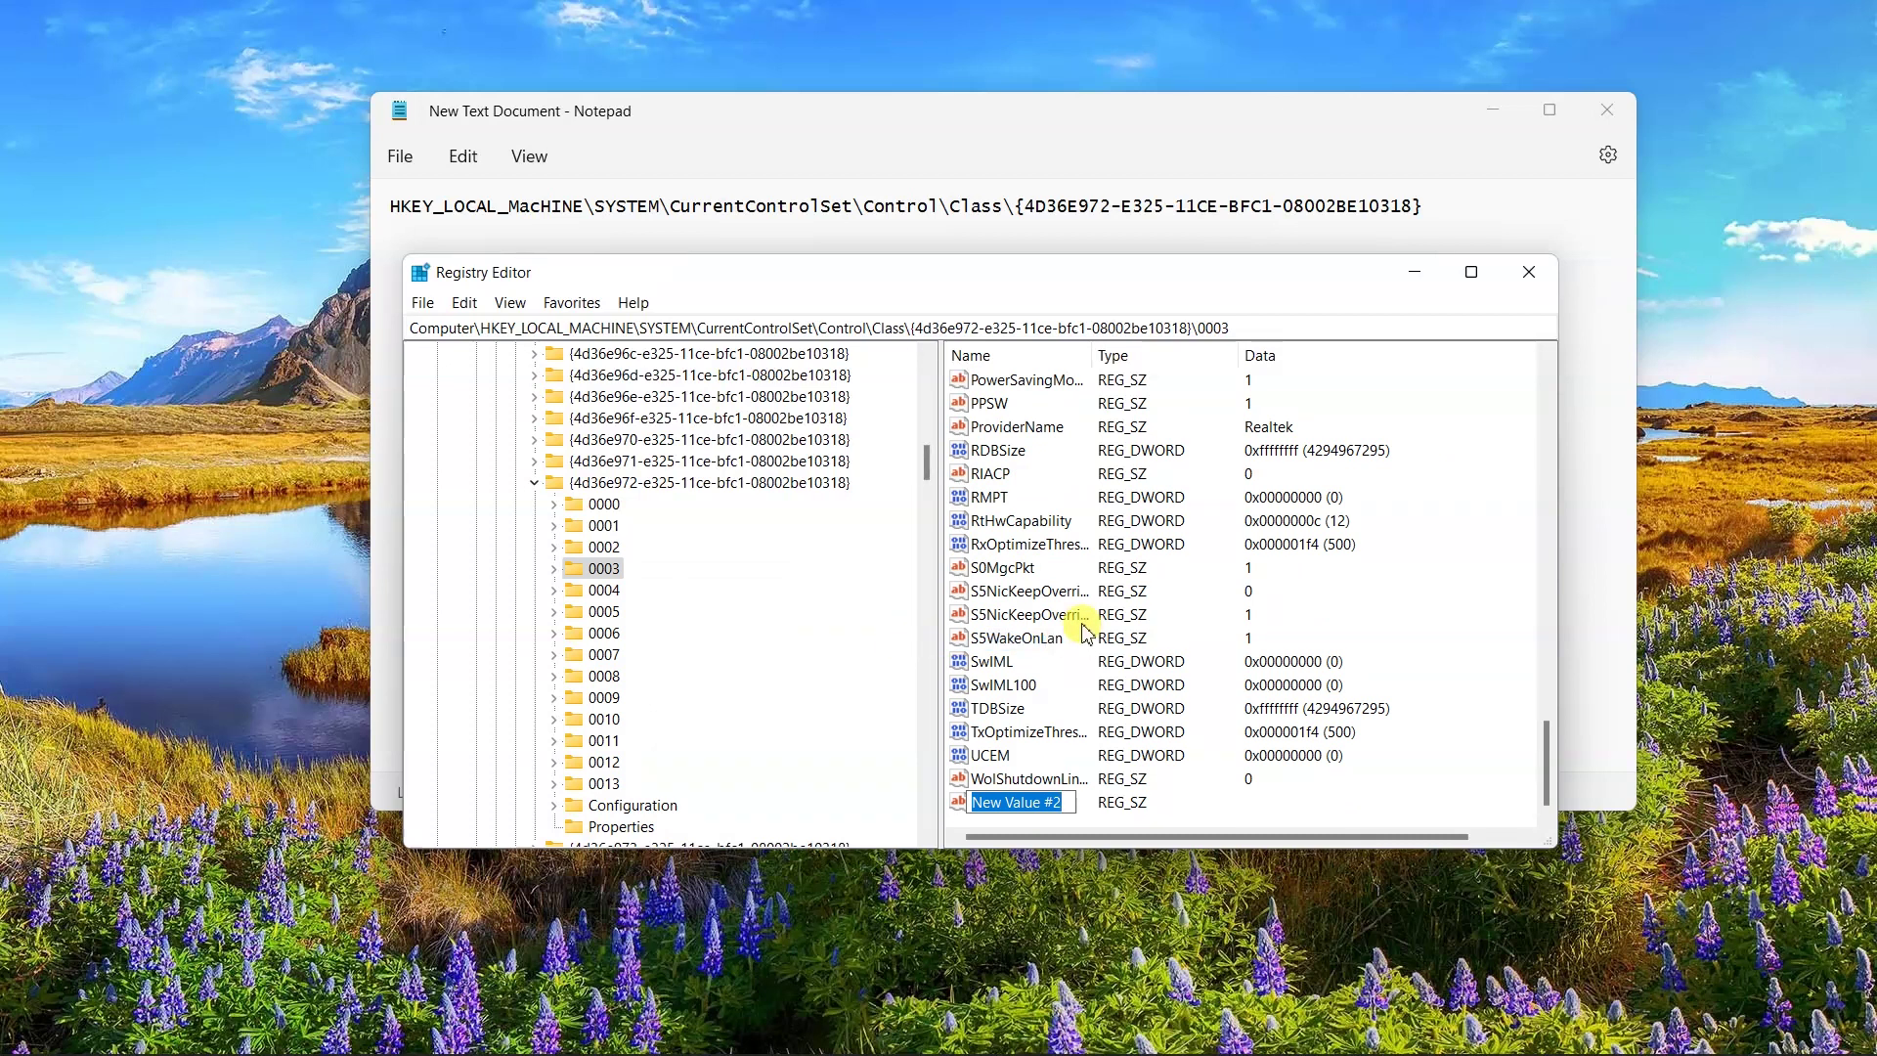
text(Netw)
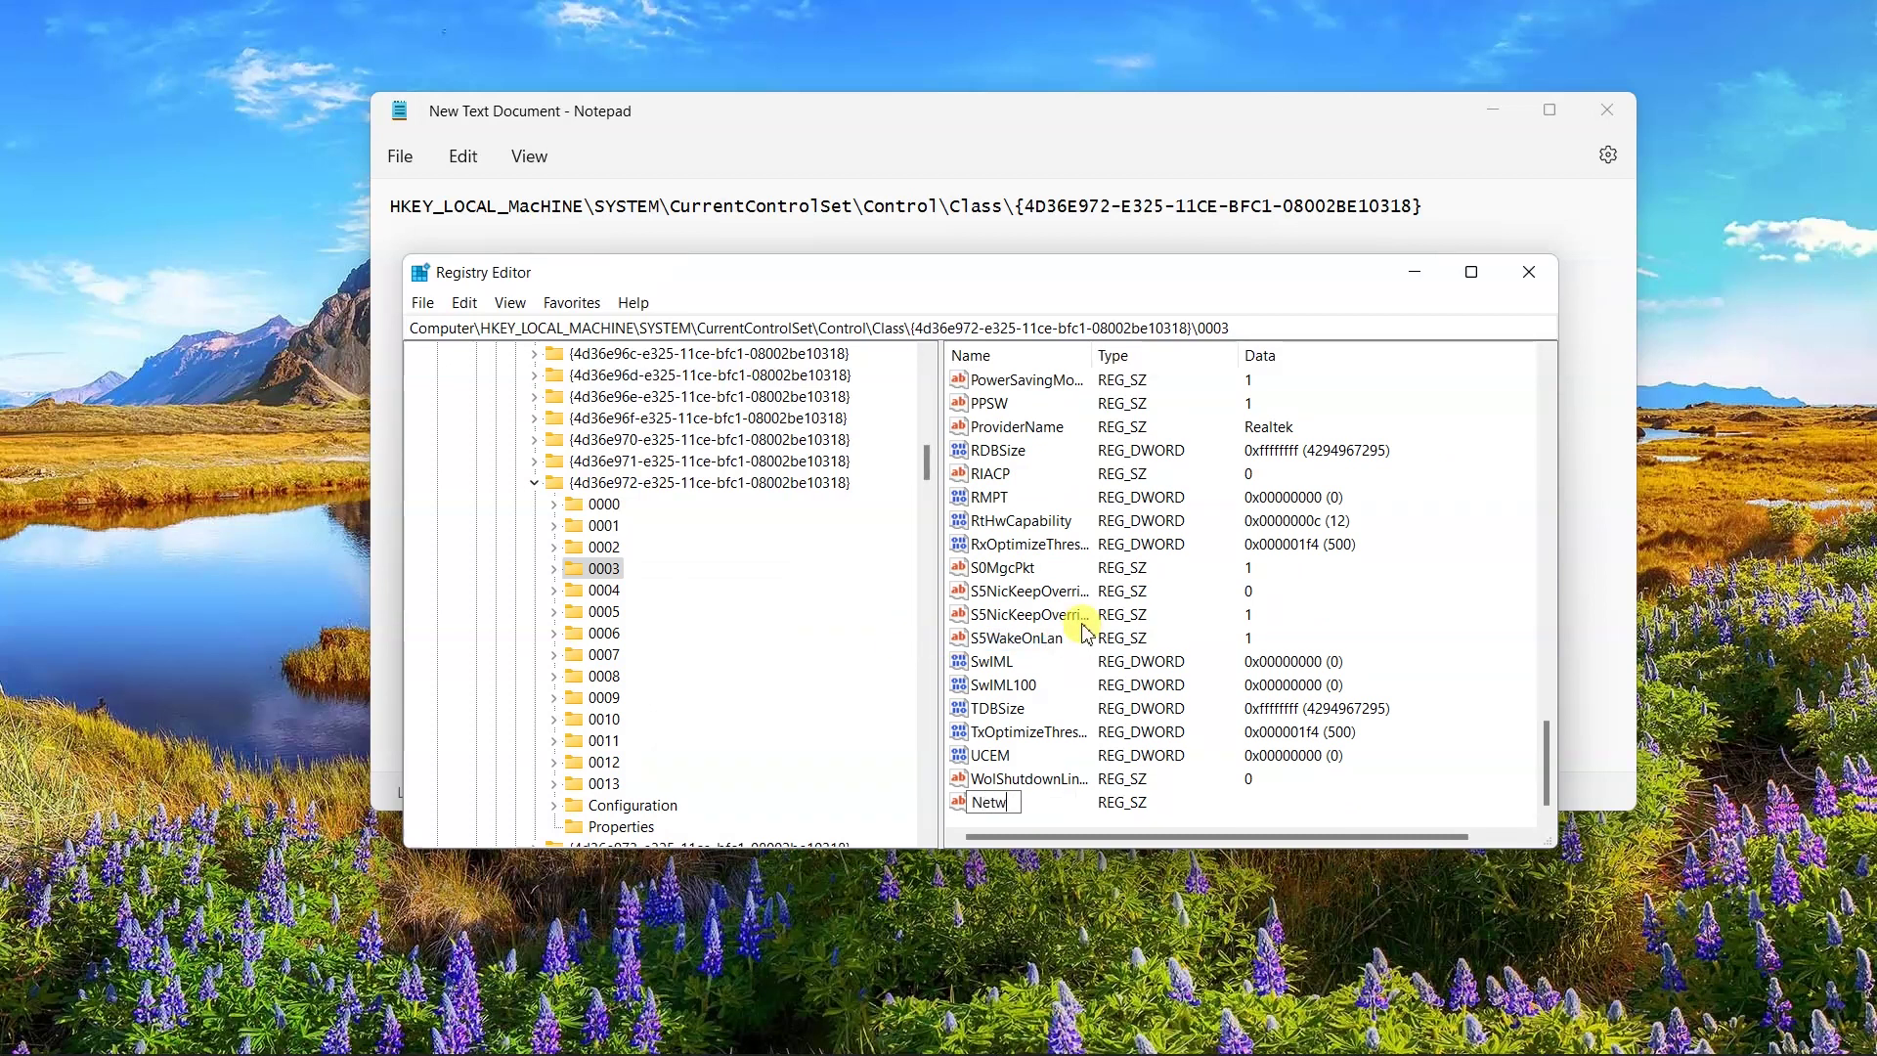
text(orkAddress)
key(Return)
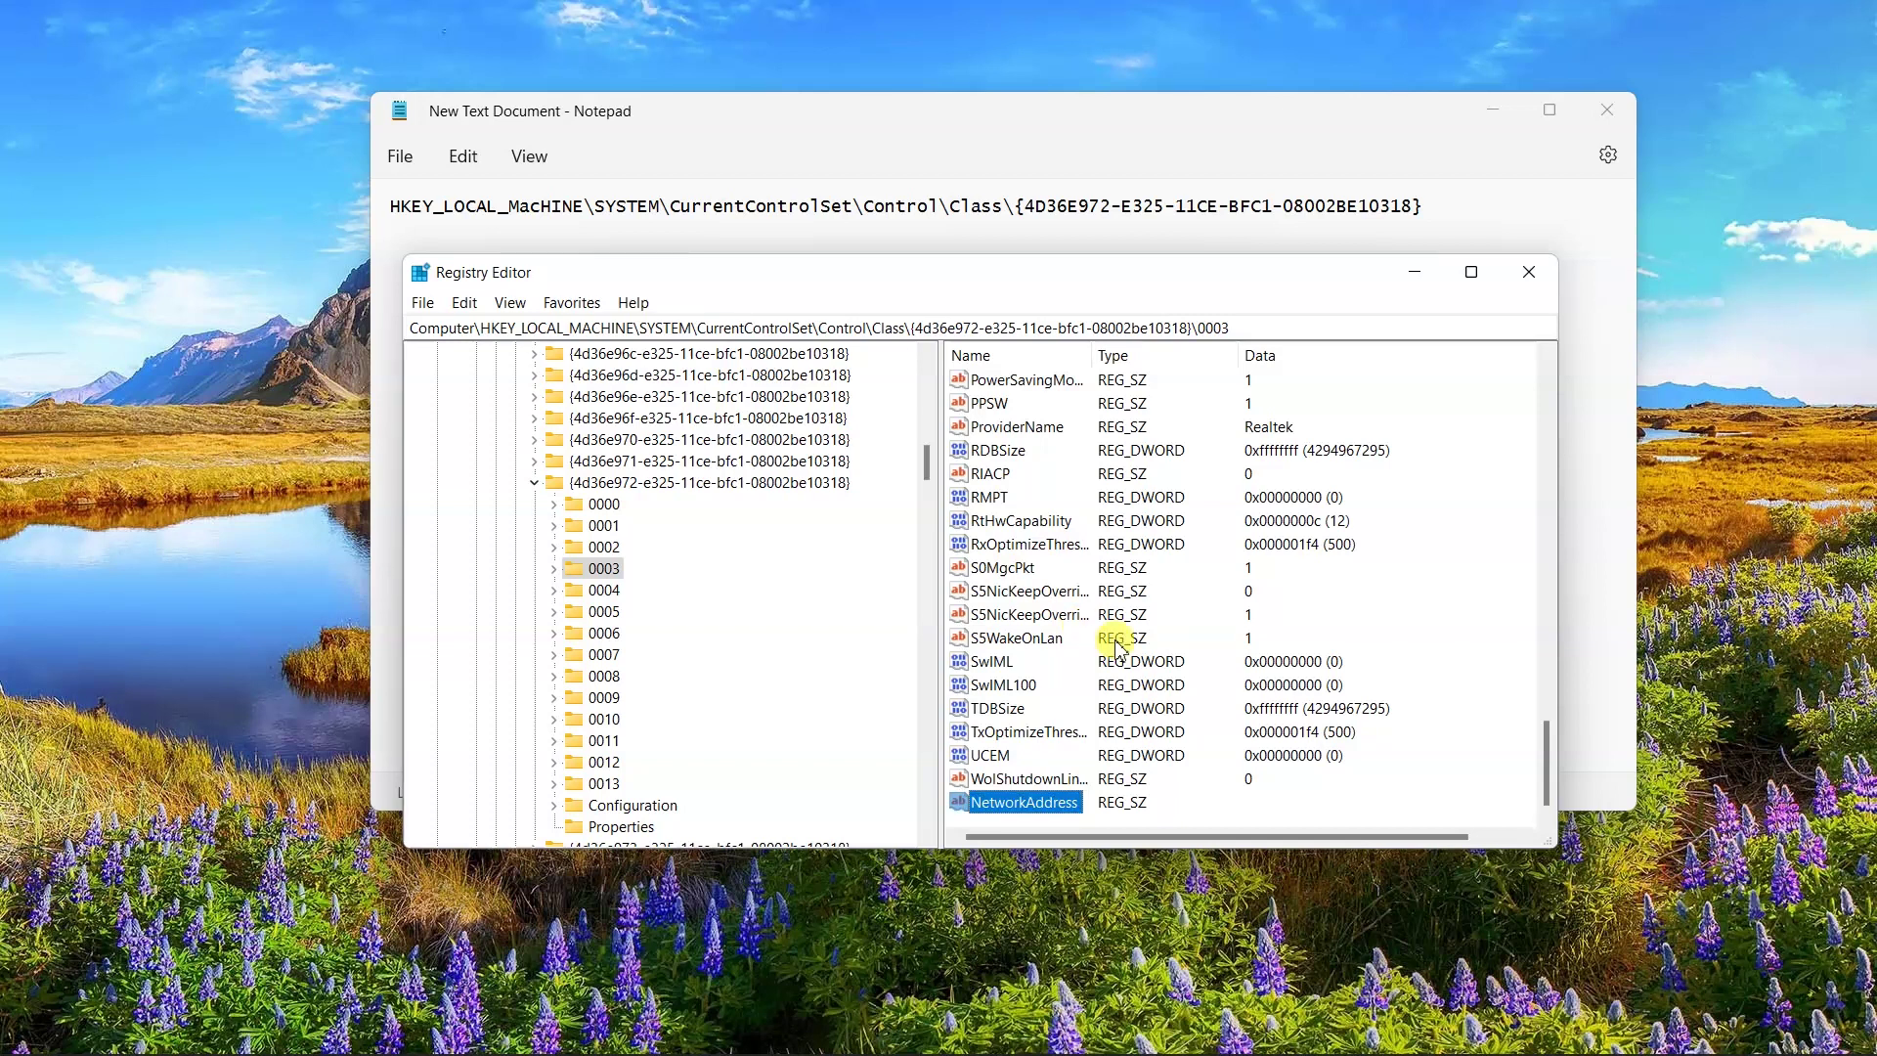
Modify the NetworkAddress string so its data is 112233EE55FF, and save it.
right_click(1049, 807)
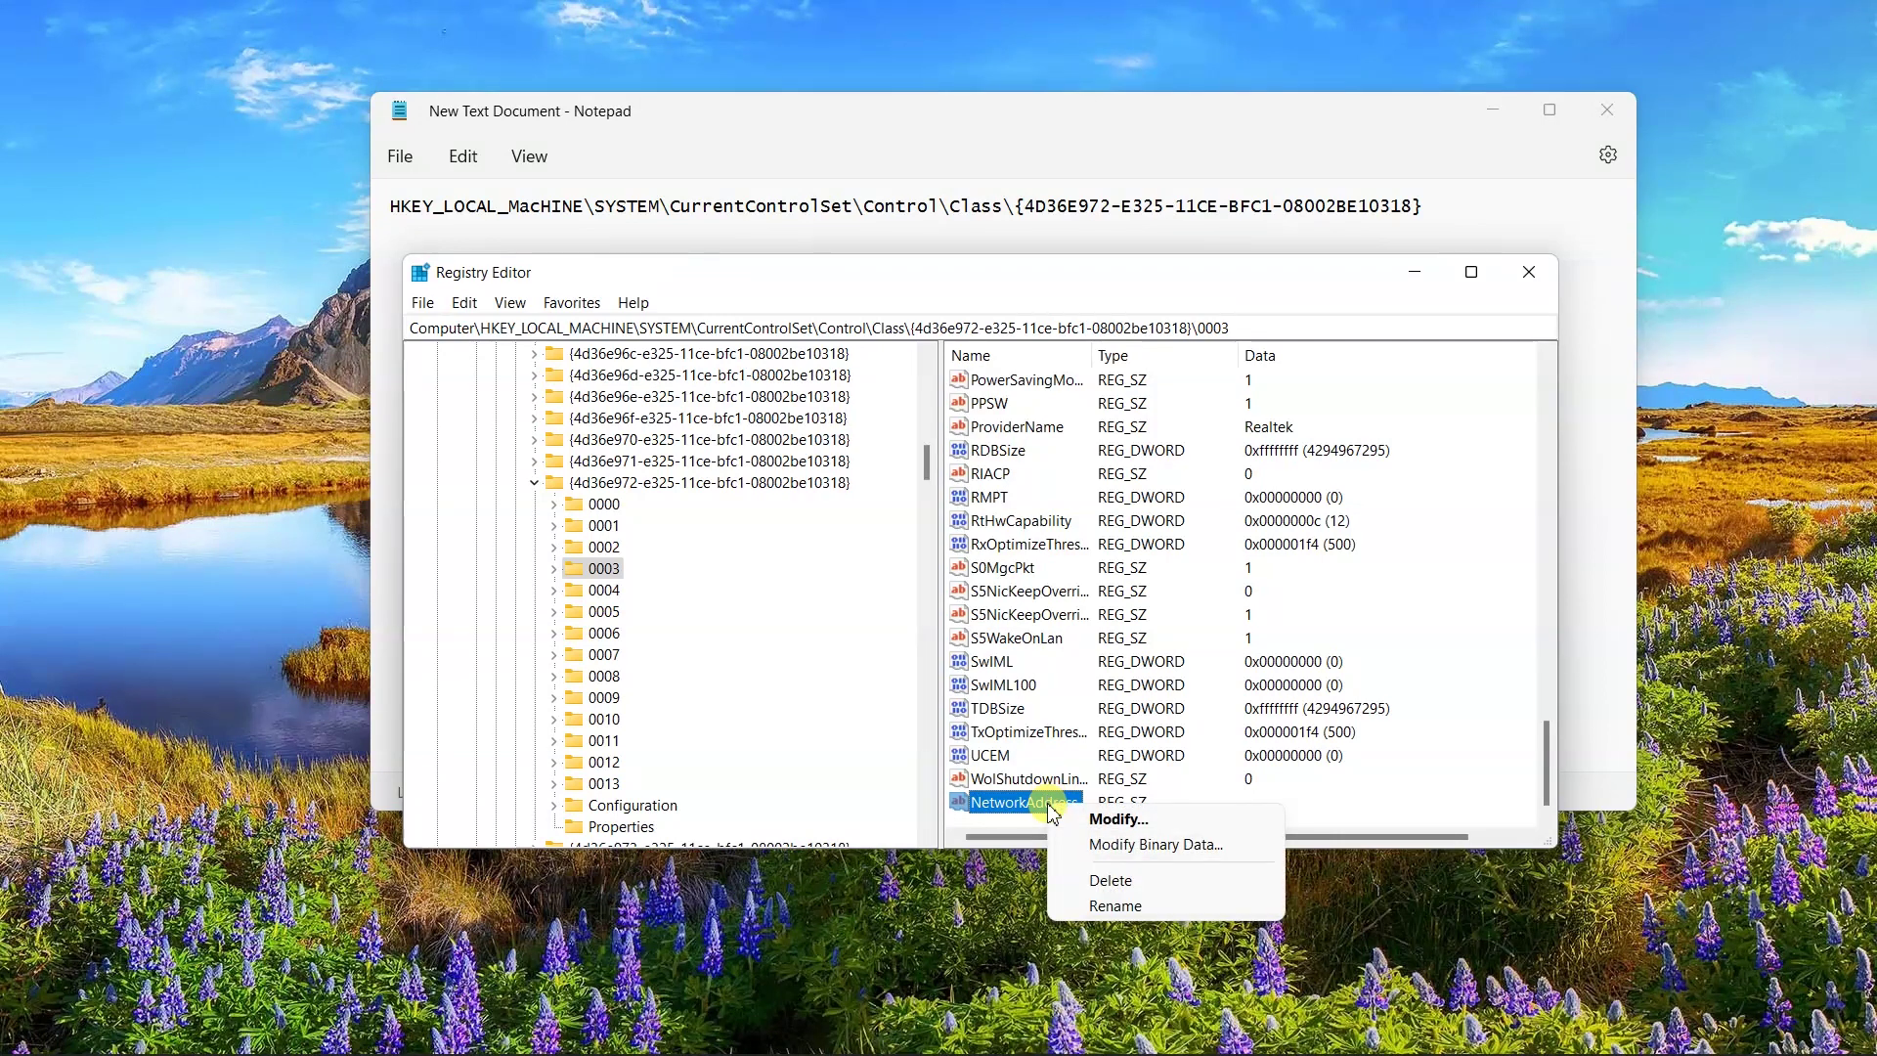
click(1094, 845)
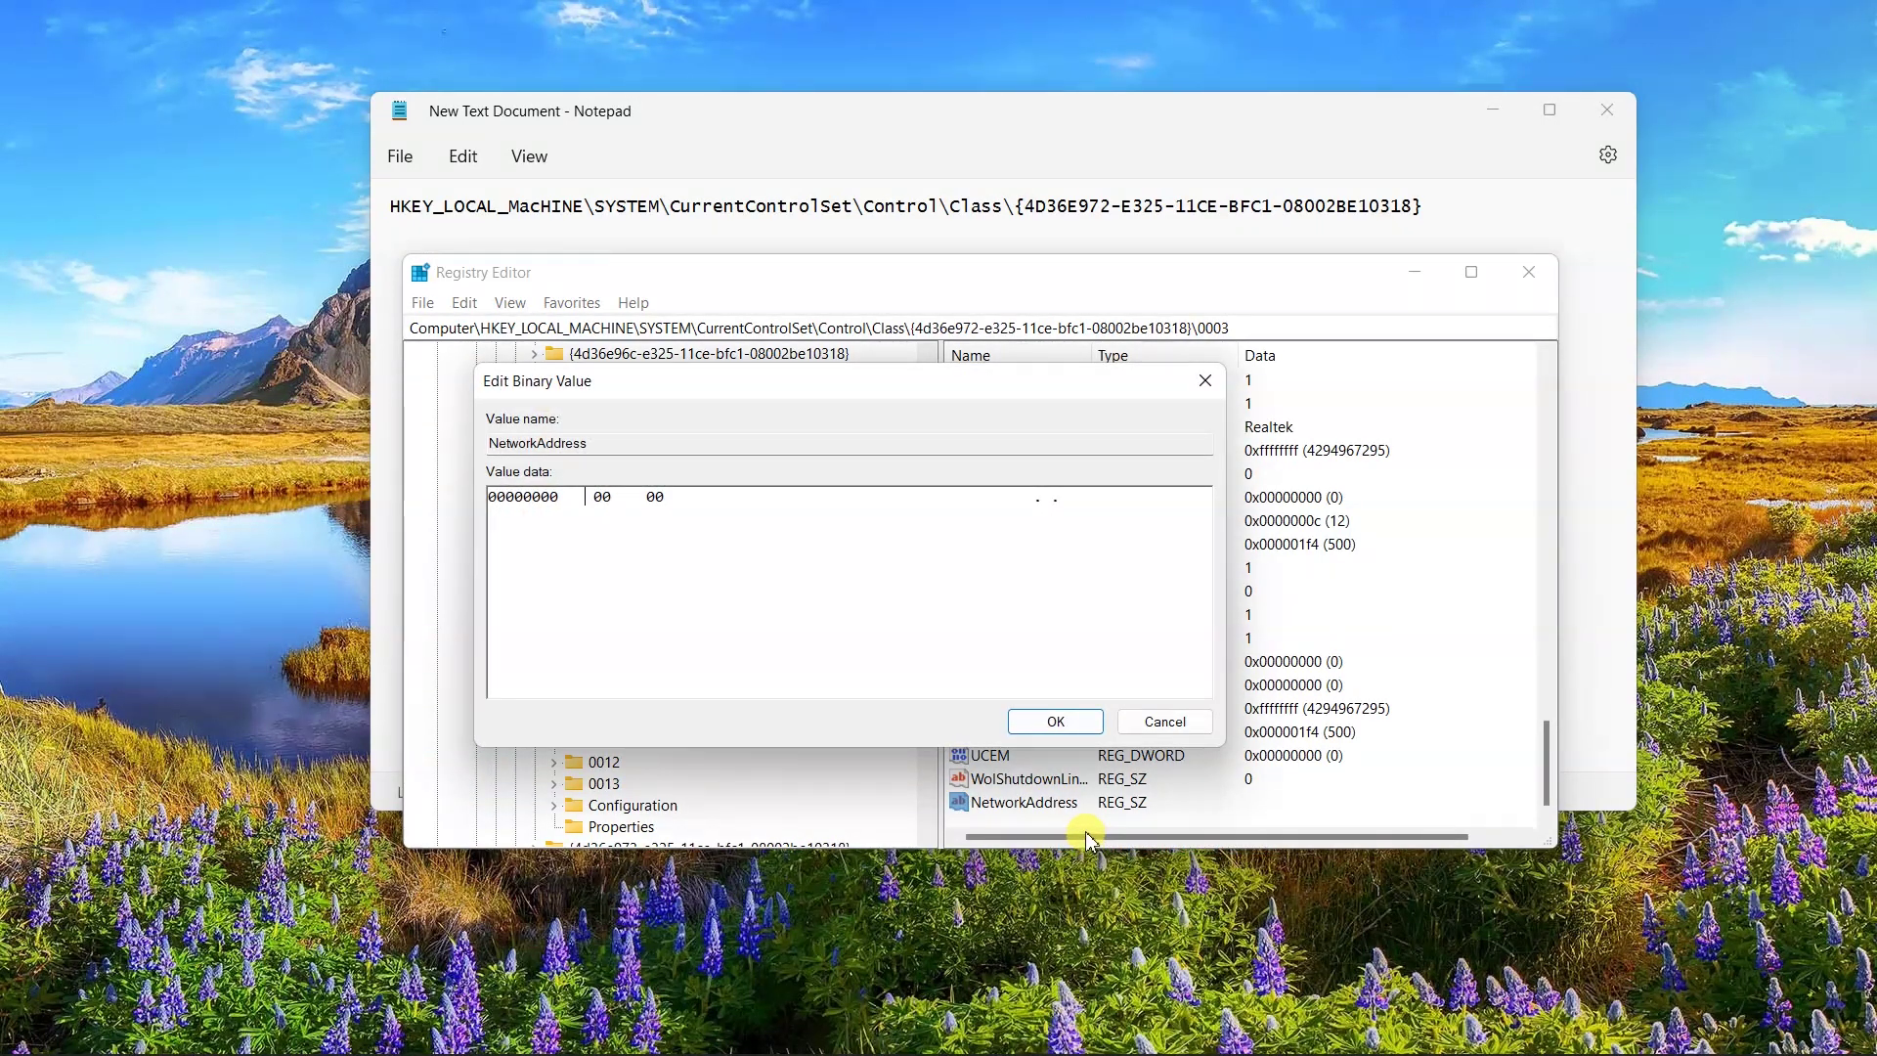
click(1158, 721)
right_click(1049, 809)
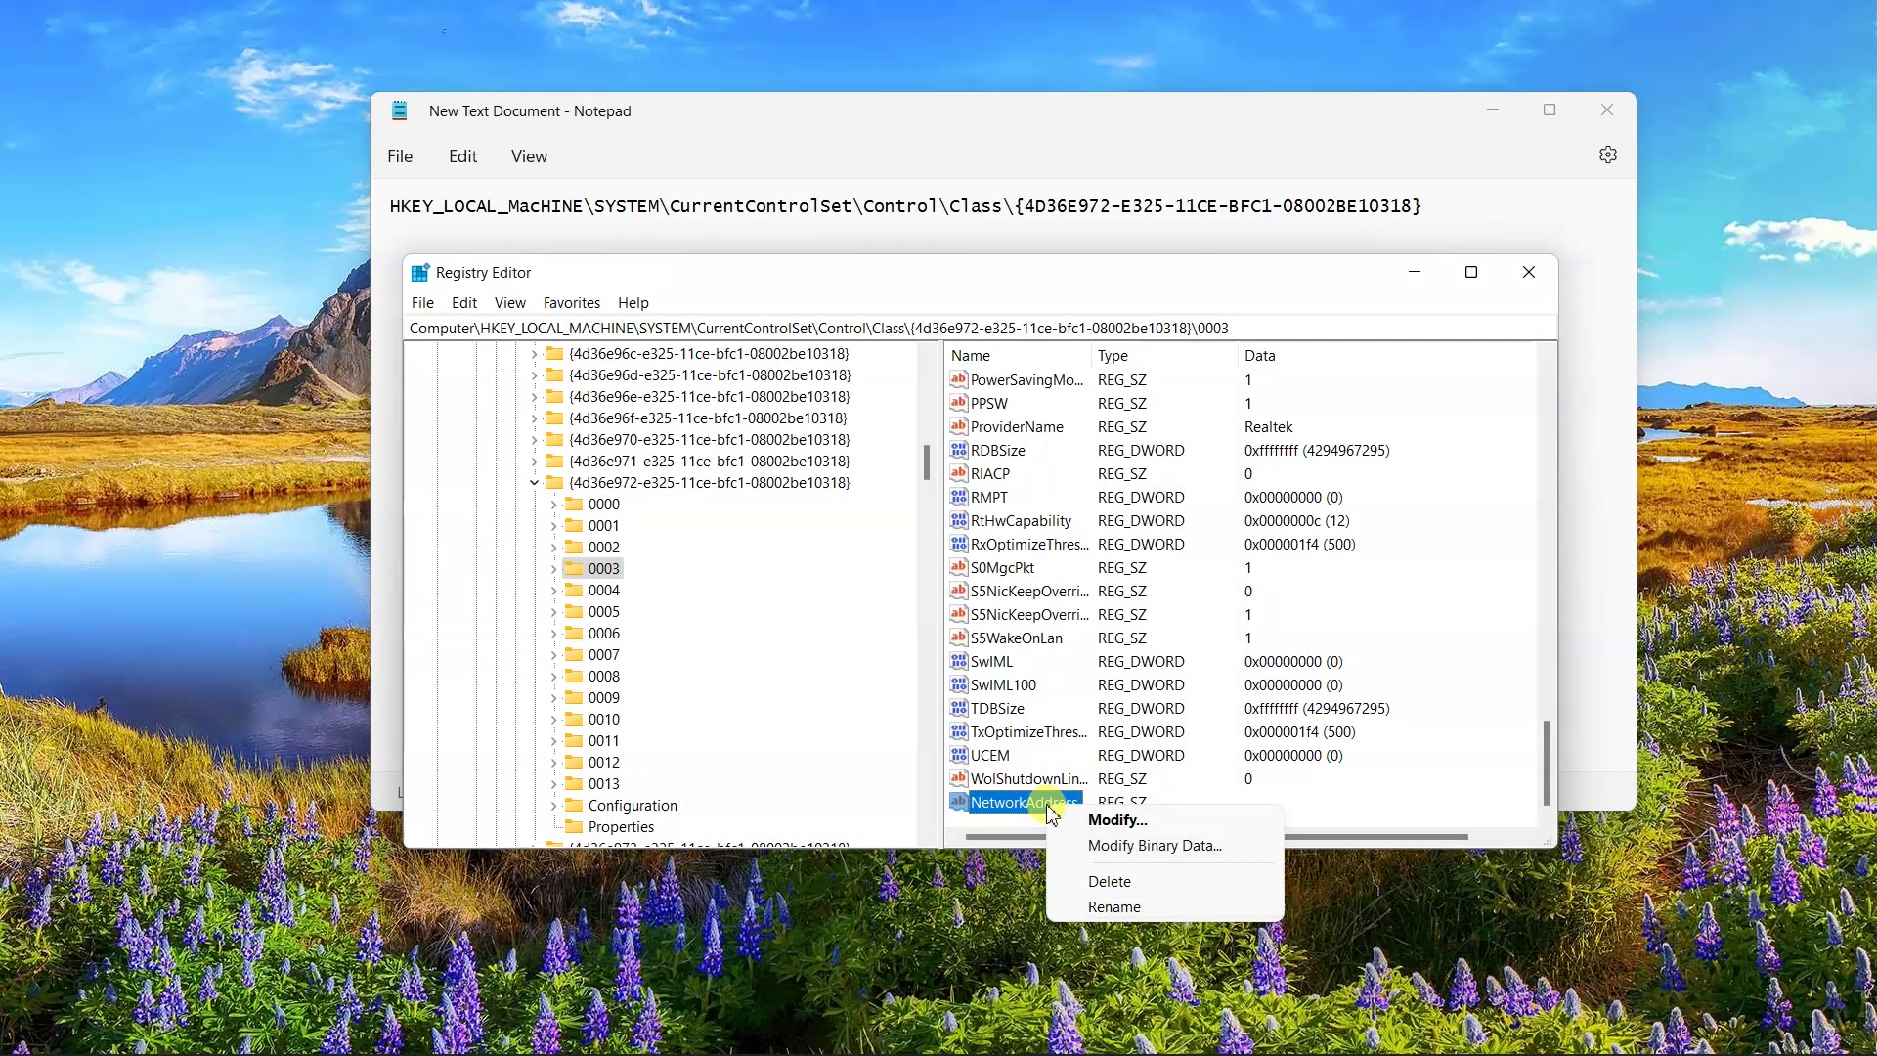
click(1111, 824)
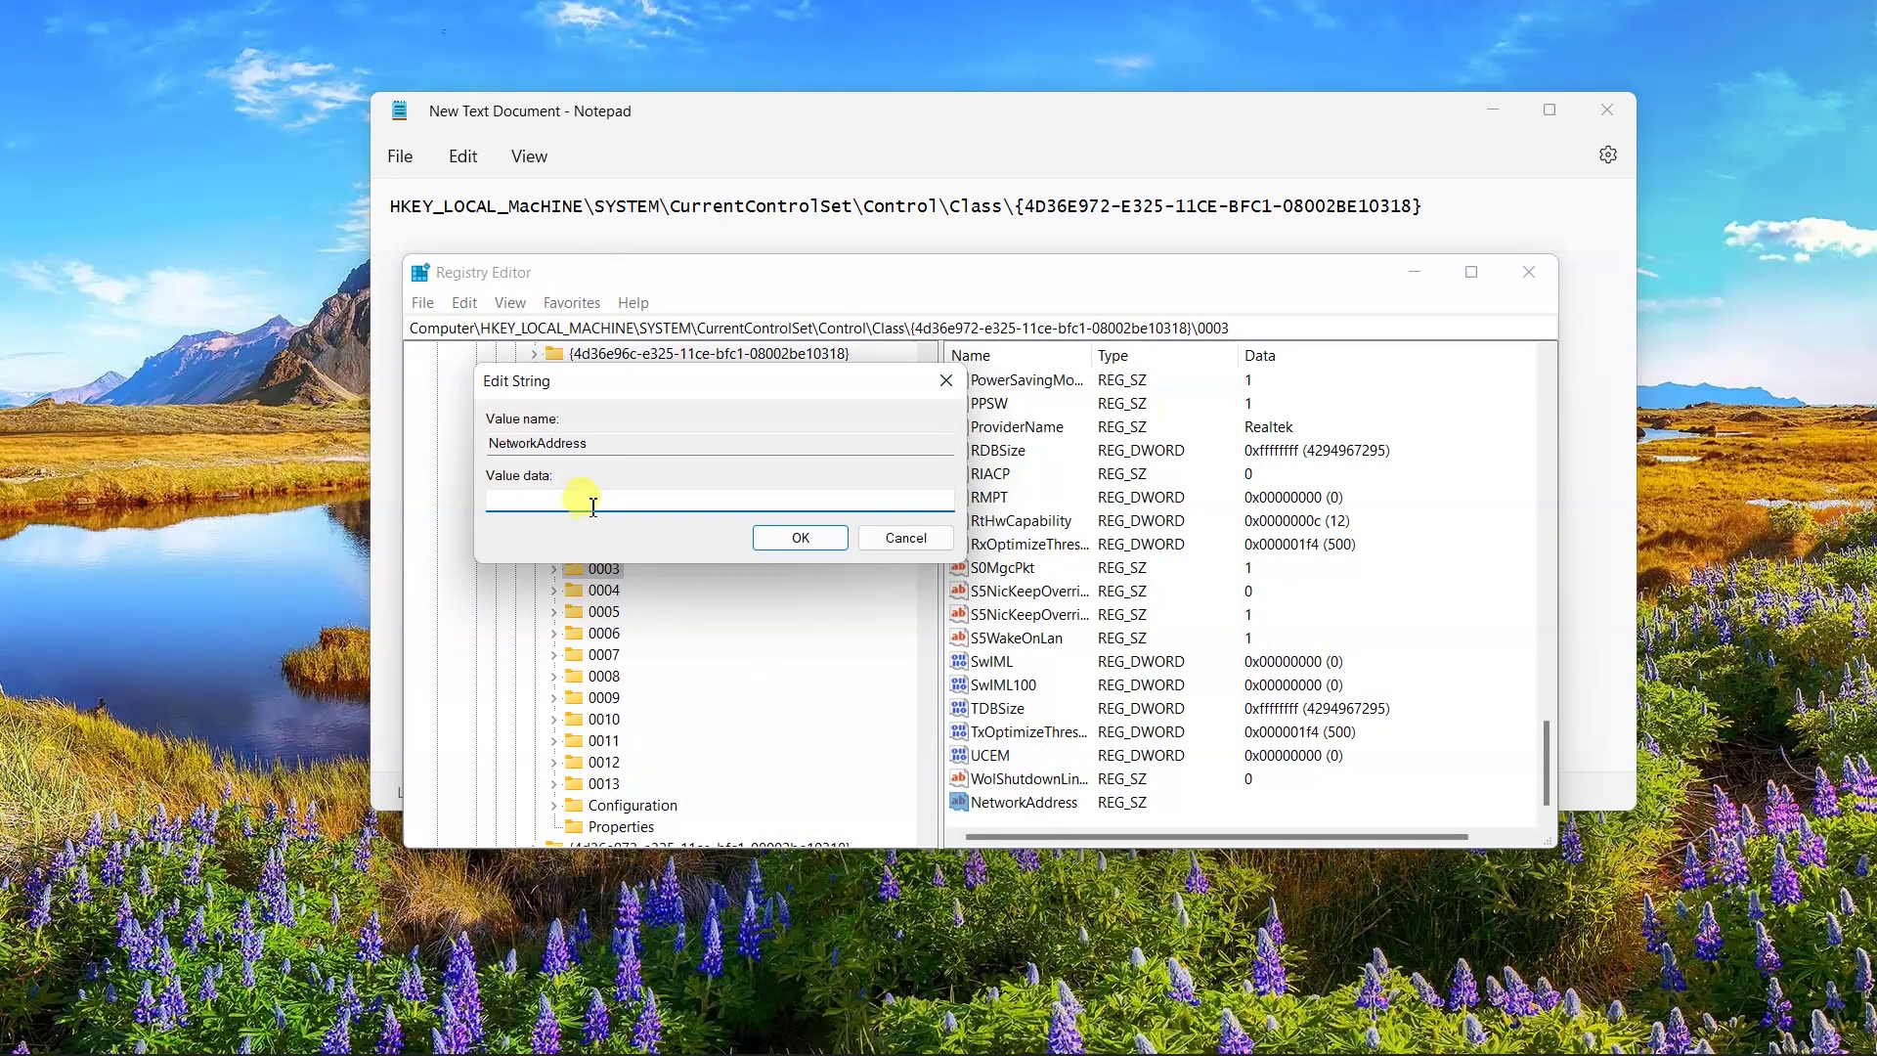
text(112233EE55F)
text(FF)
click(793, 538)
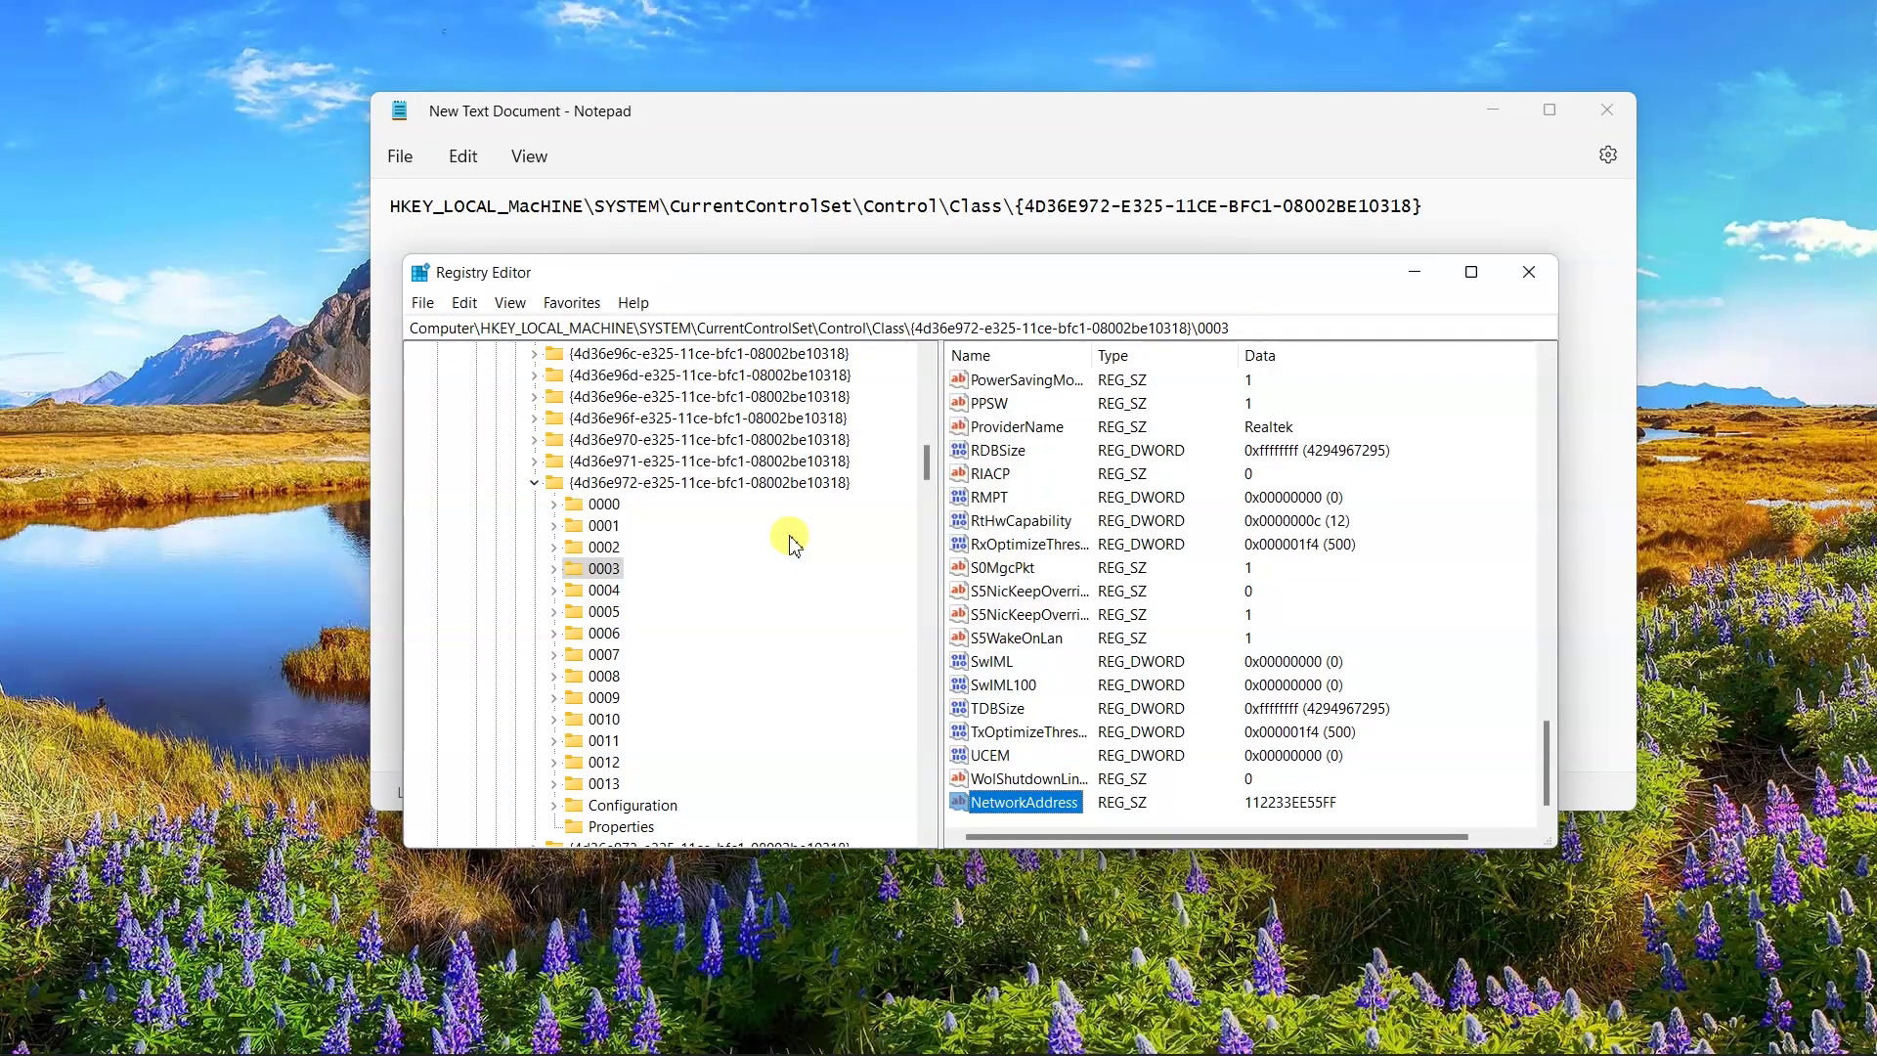
Close Registry Editor and the Notepad note holding the key path.
click(1529, 272)
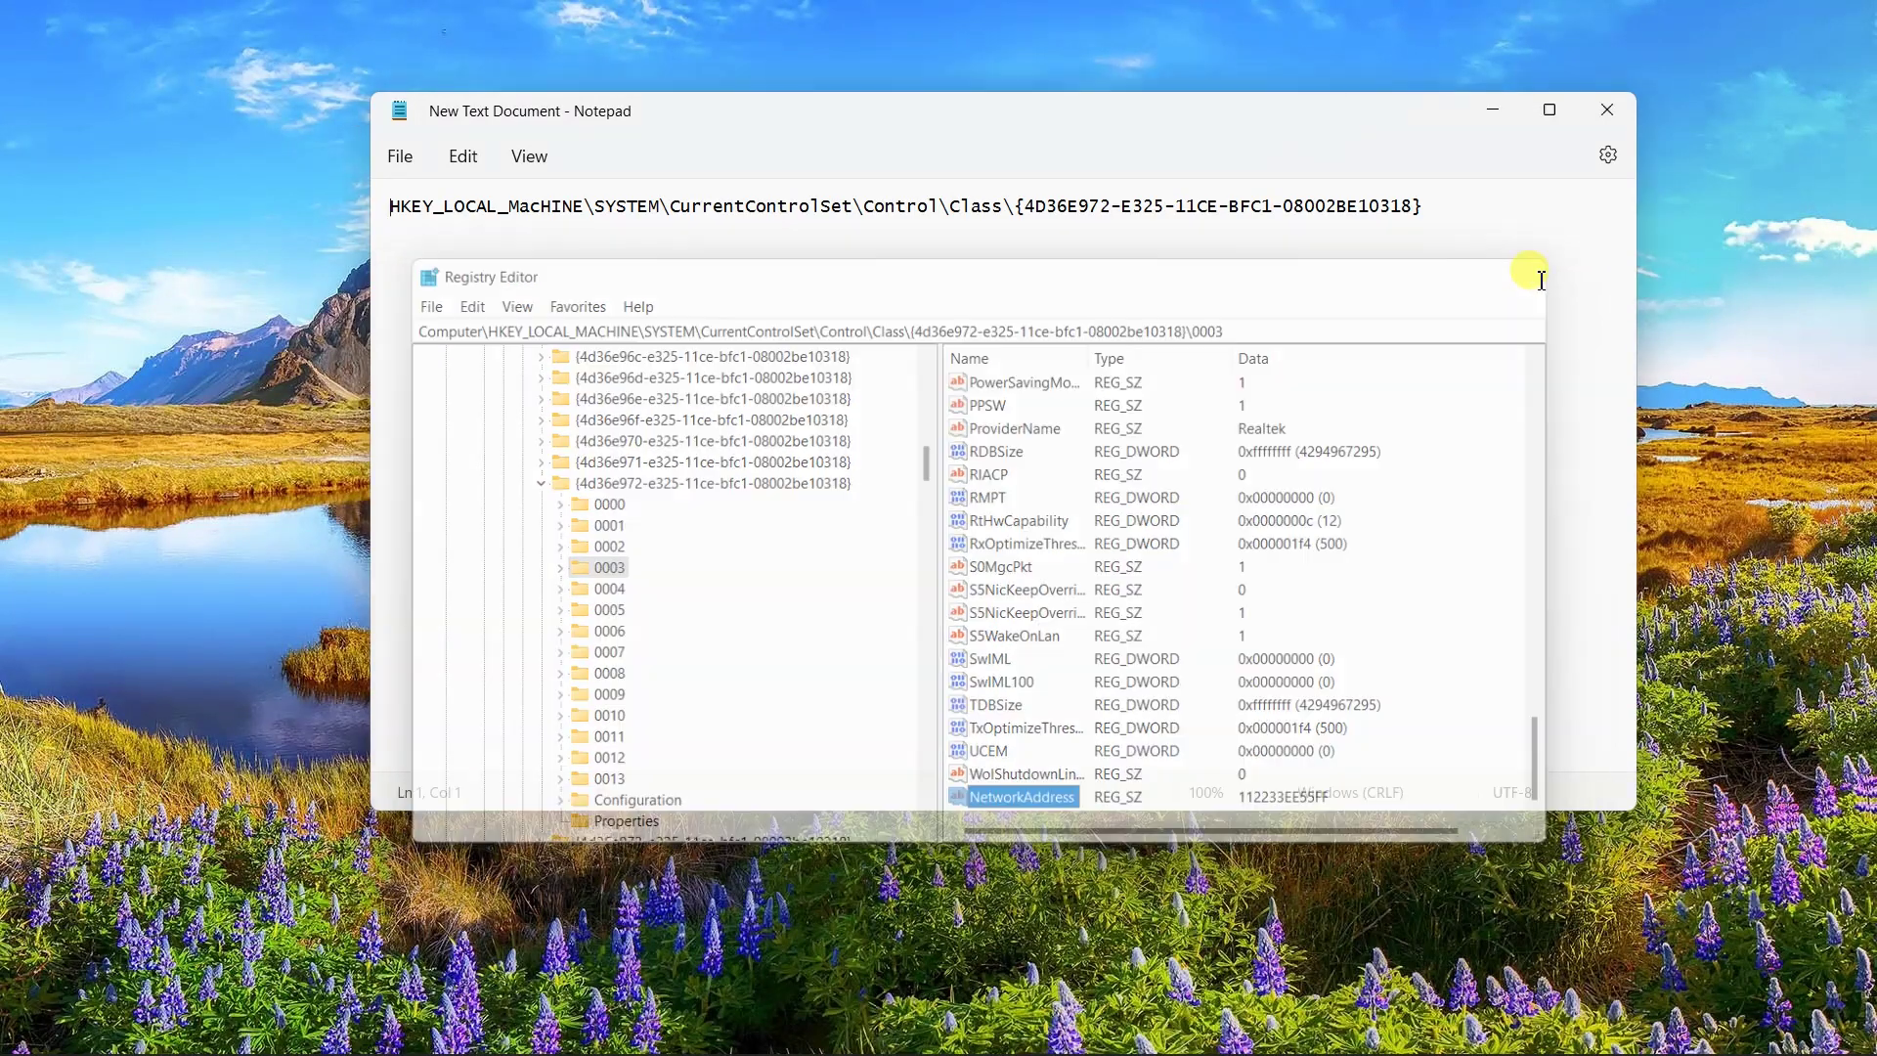
click(1592, 115)
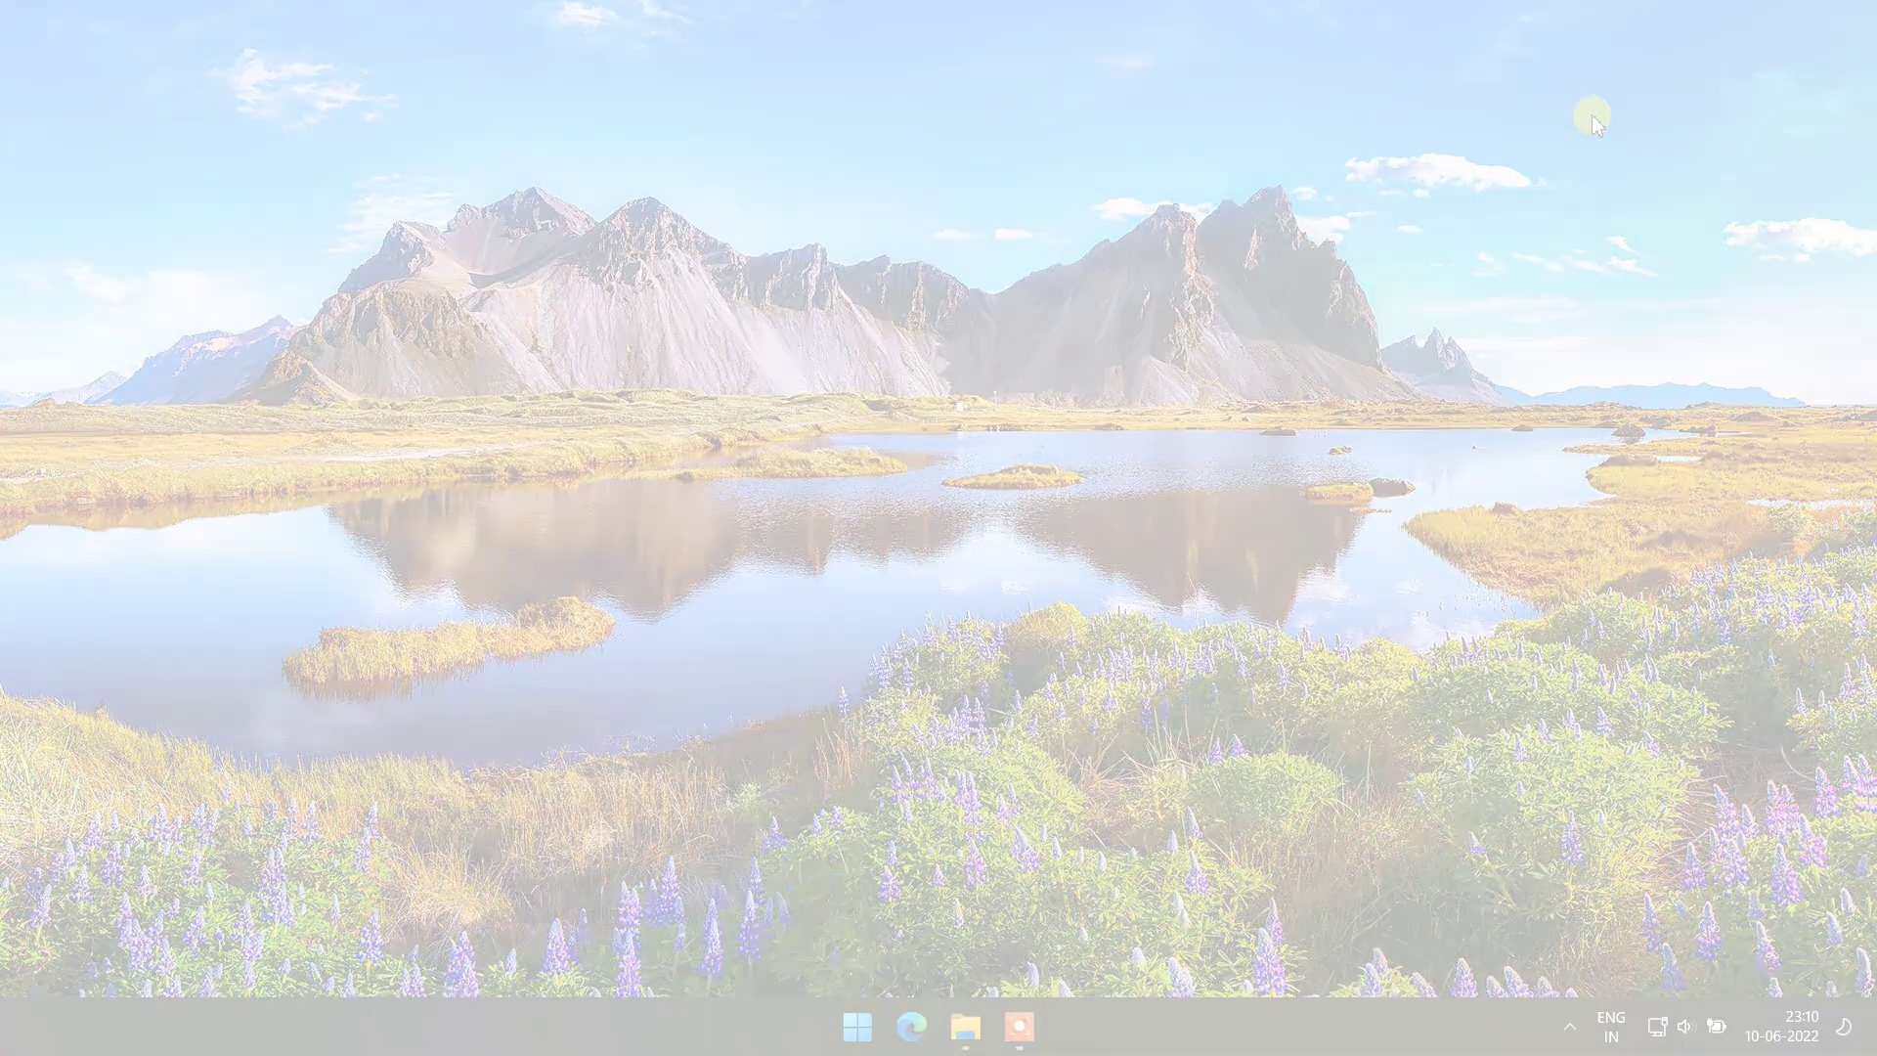